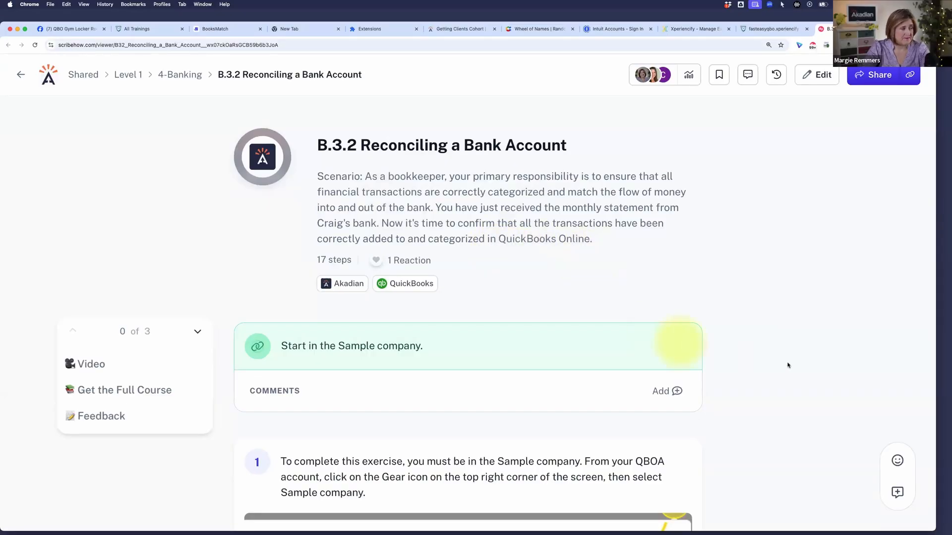
# Open the QuickBooks Online sample company at akadian.com/qboa in a new browser tab, passing the robot check and dismissing the overdue-invoice reminder.
pyautogui.scroll(-3, 782, 397)
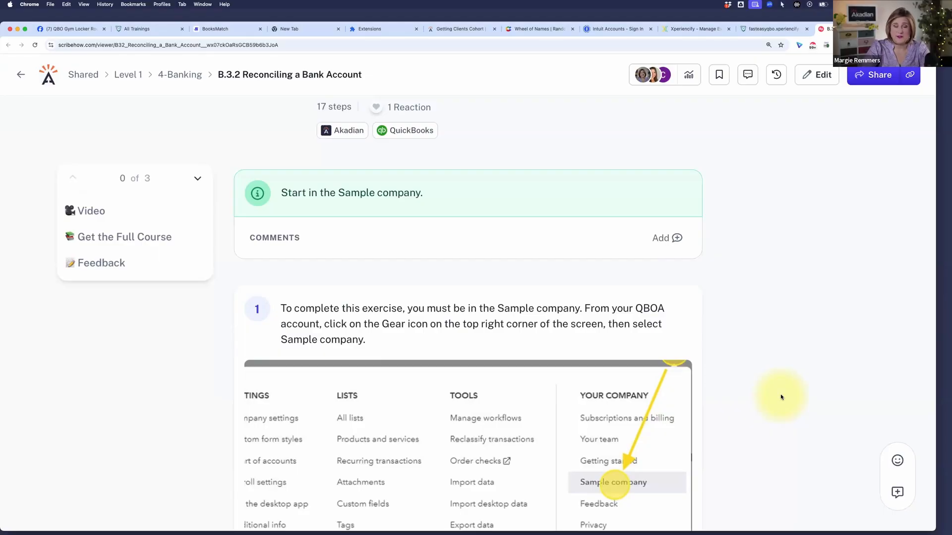
pyautogui.scroll(-5, 780, 397)
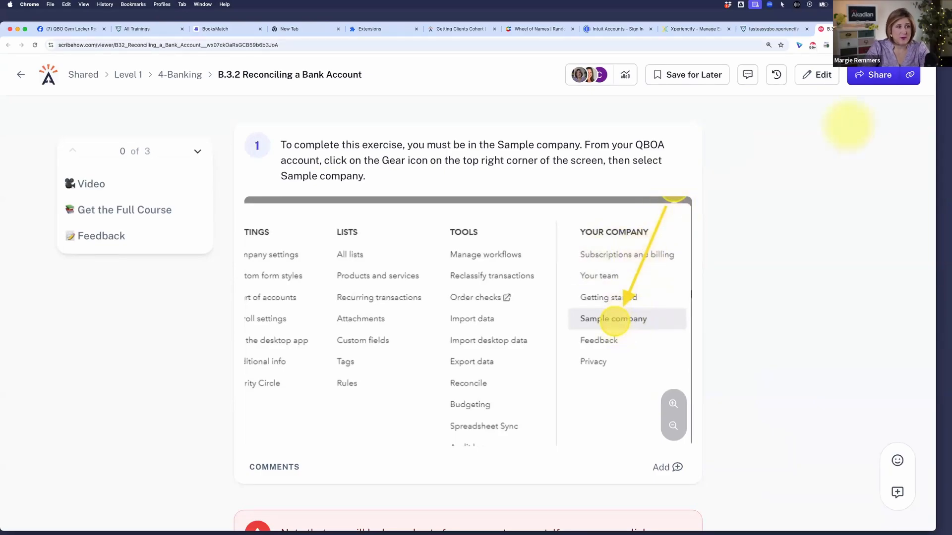
pyautogui.press('super+t')
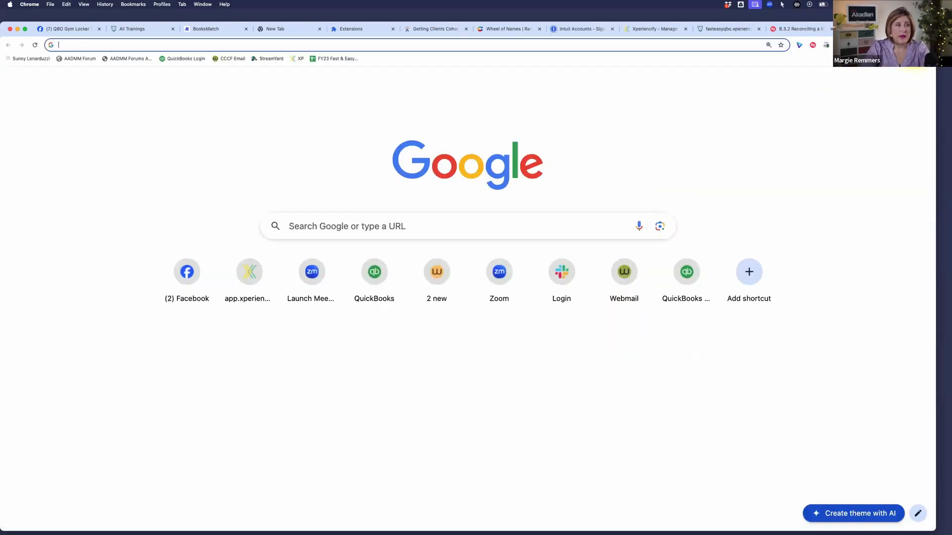
pyautogui.write('akadian.com/qboa')
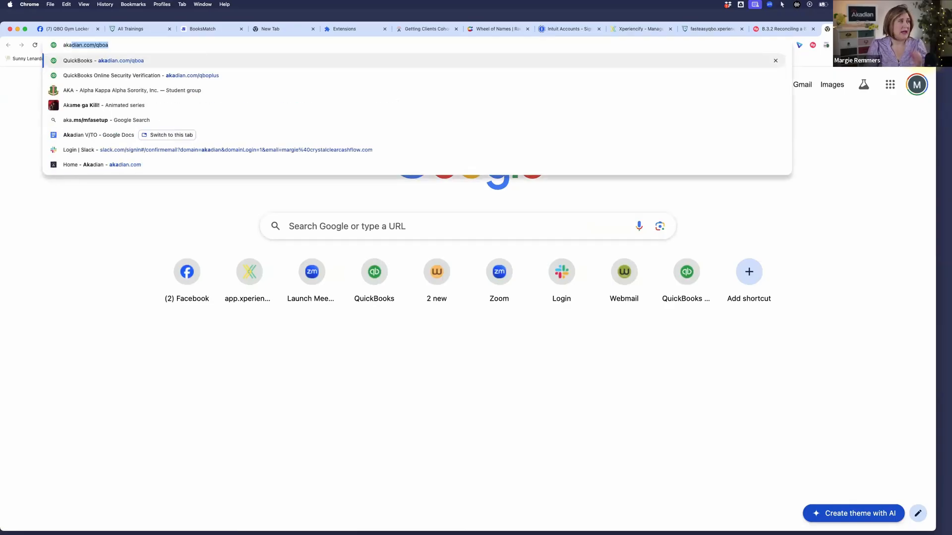
pyautogui.press('Right')
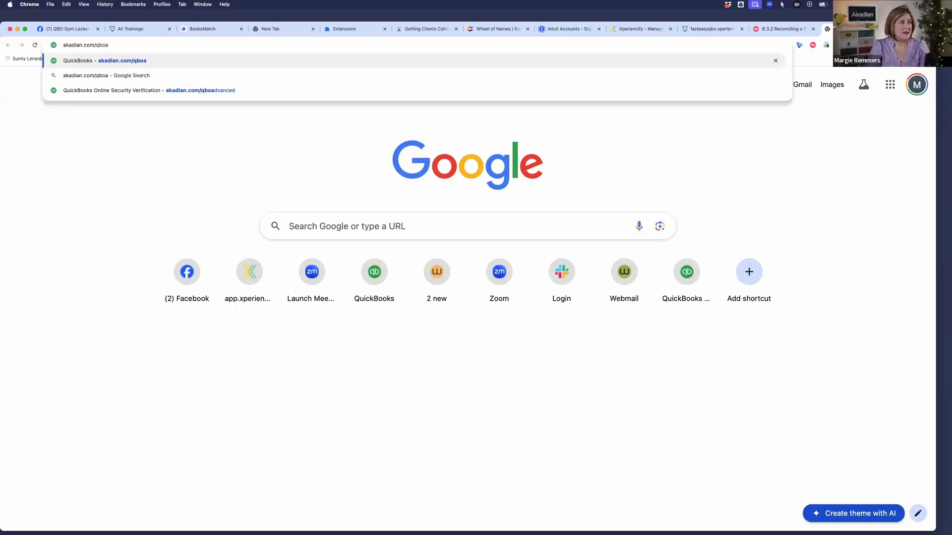
pyautogui.press('Return')
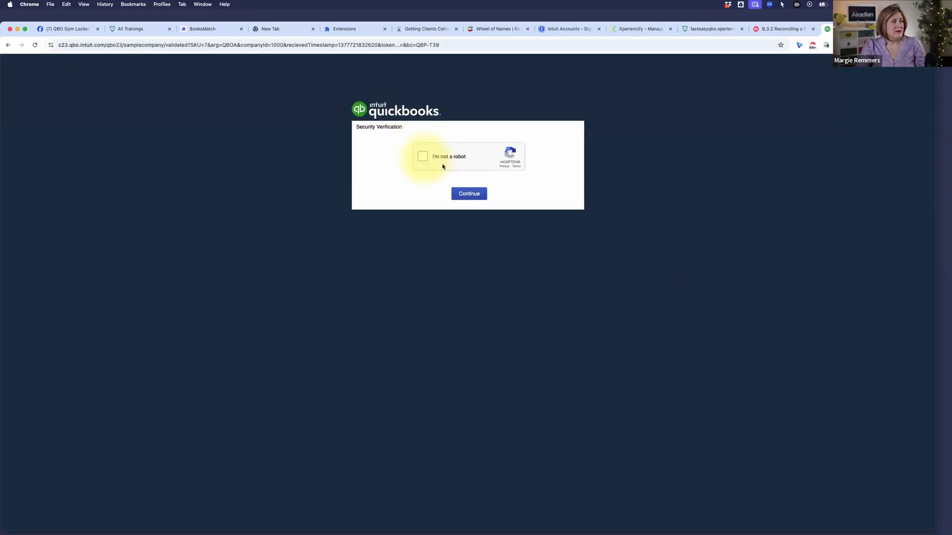
pyautogui.click(422, 157)
pyautogui.click(468, 194)
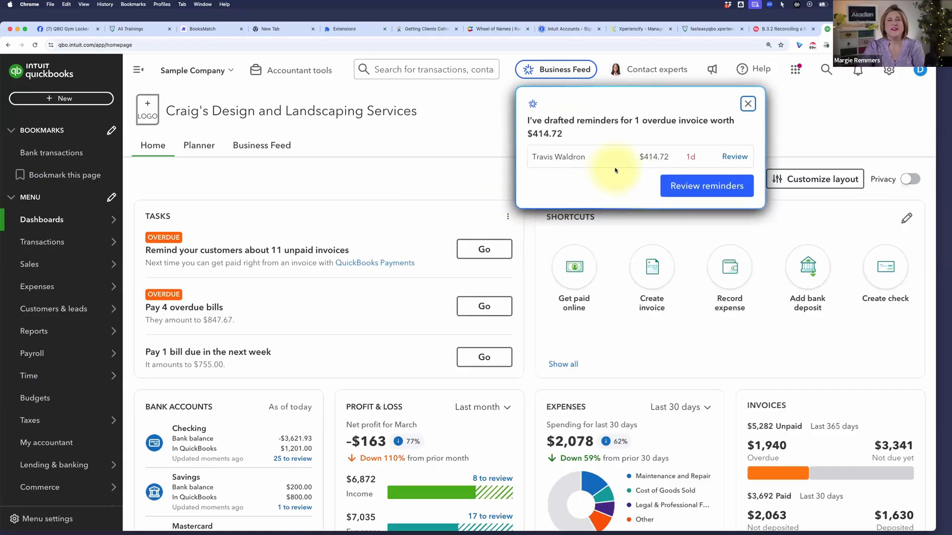
pyautogui.click(748, 104)
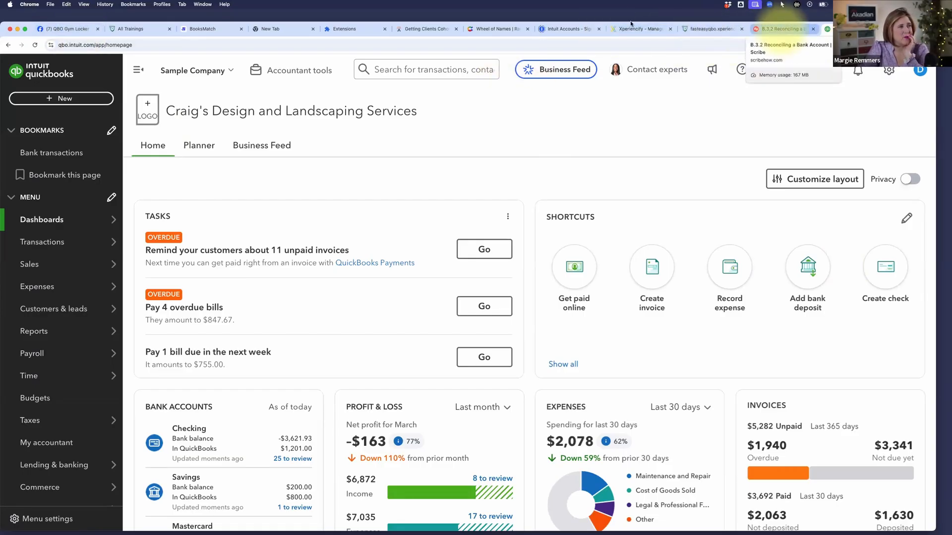
pyautogui.click(779, 32)
pyautogui.click(727, 30)
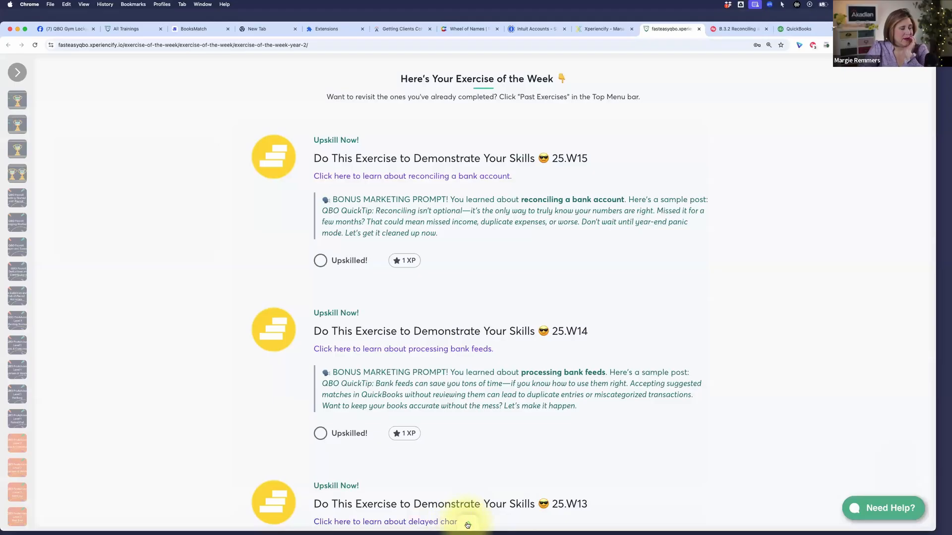
pyautogui.click(469, 525)
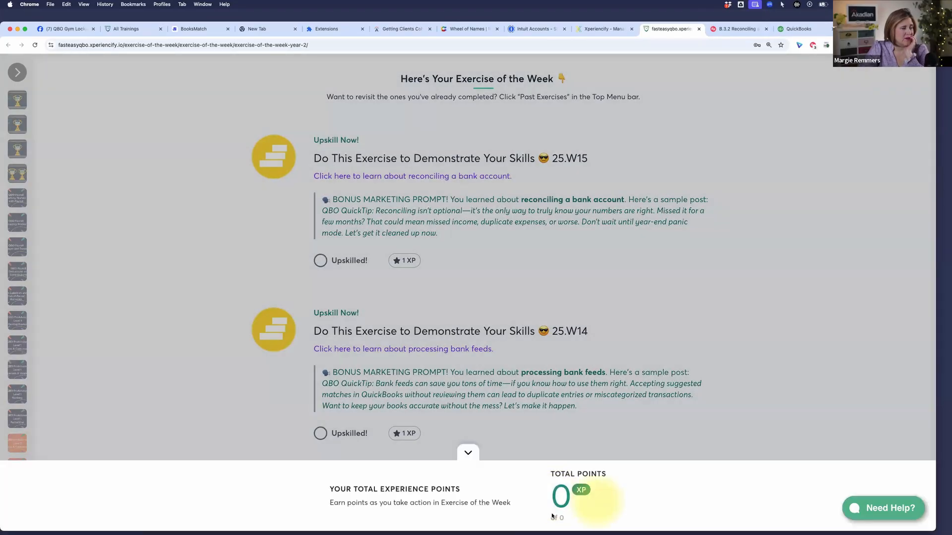
pyautogui.click(467, 453)
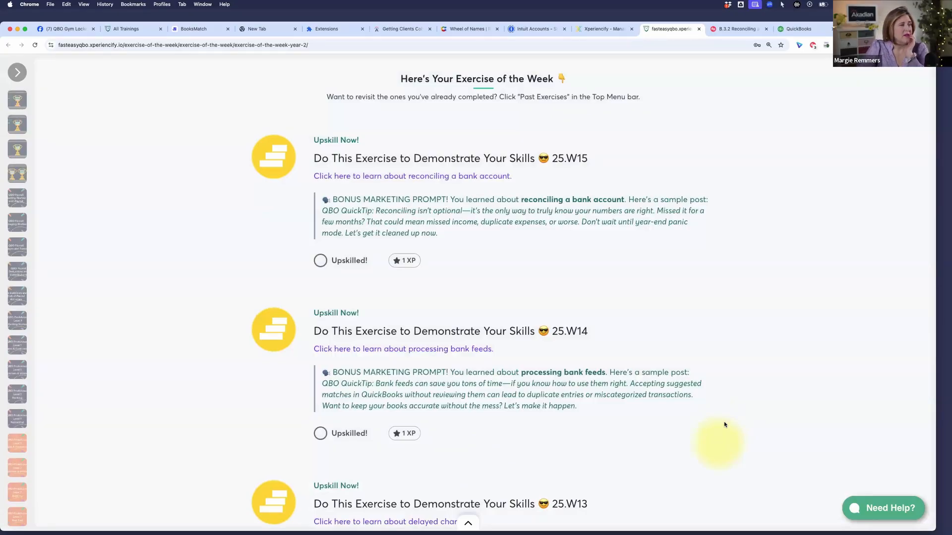
# Read the B.3.2 Reconciling a Bank Account guide from the sample company instructions down to step 2.
pyautogui.click(737, 30)
pyautogui.scroll(-10, 653, 300)
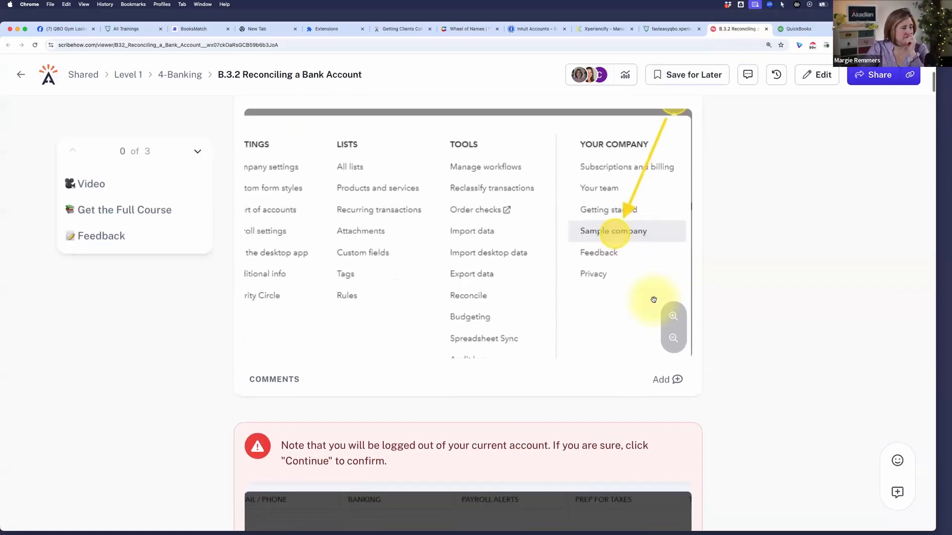
pyautogui.scroll(-5, 653, 301)
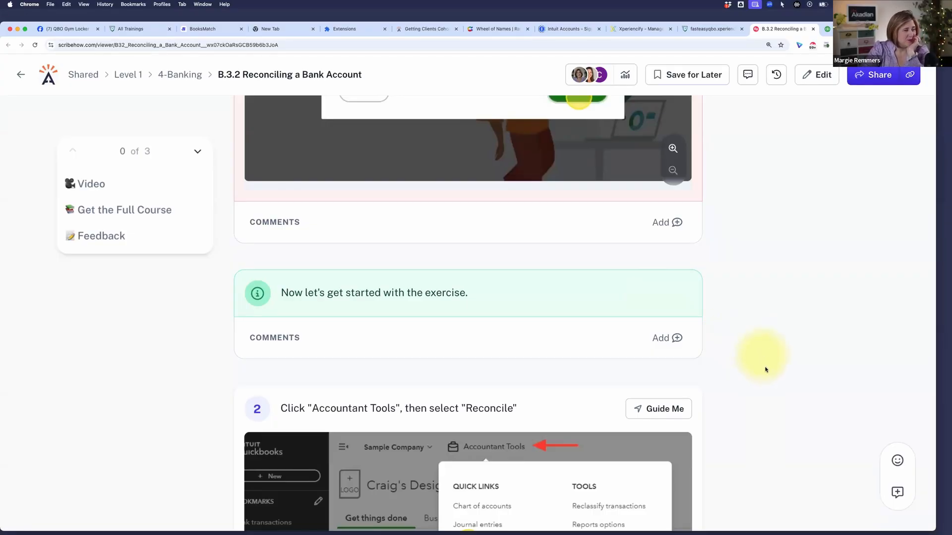
pyautogui.scroll(-3, 767, 367)
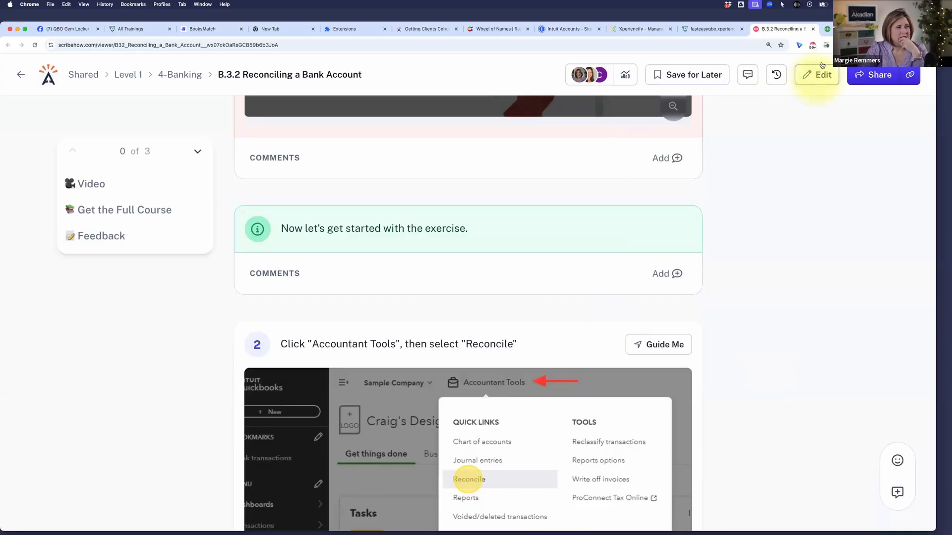
# Open the bank transactions in the QuickBooks sample company, dismiss the bank connection welcome dialog and review the Checking account's list.
pyautogui.click(826, 29)
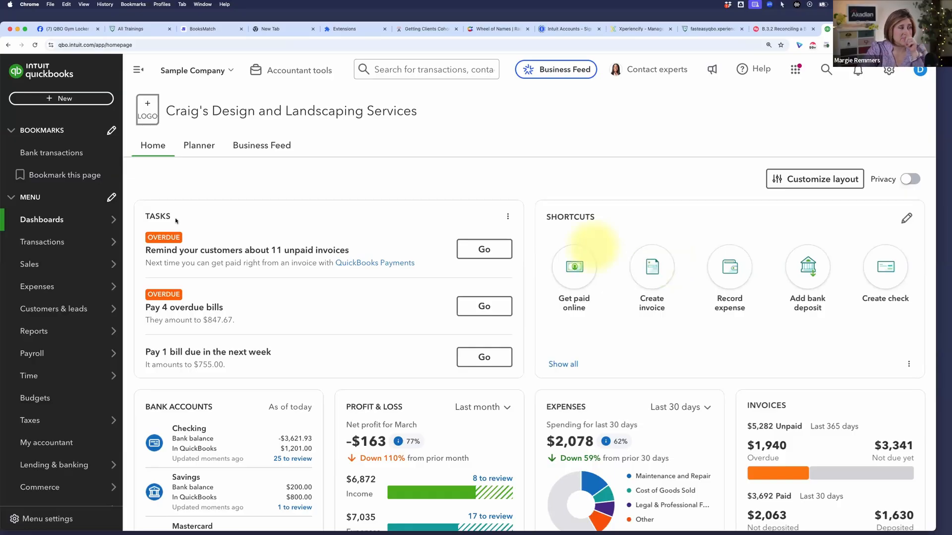
pyautogui.moveTo(79, 242)
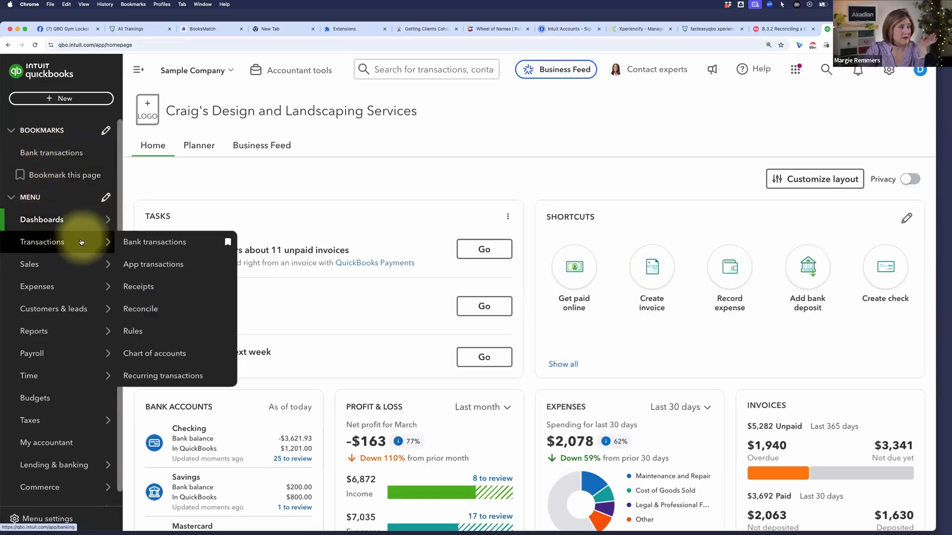
pyautogui.click(162, 242)
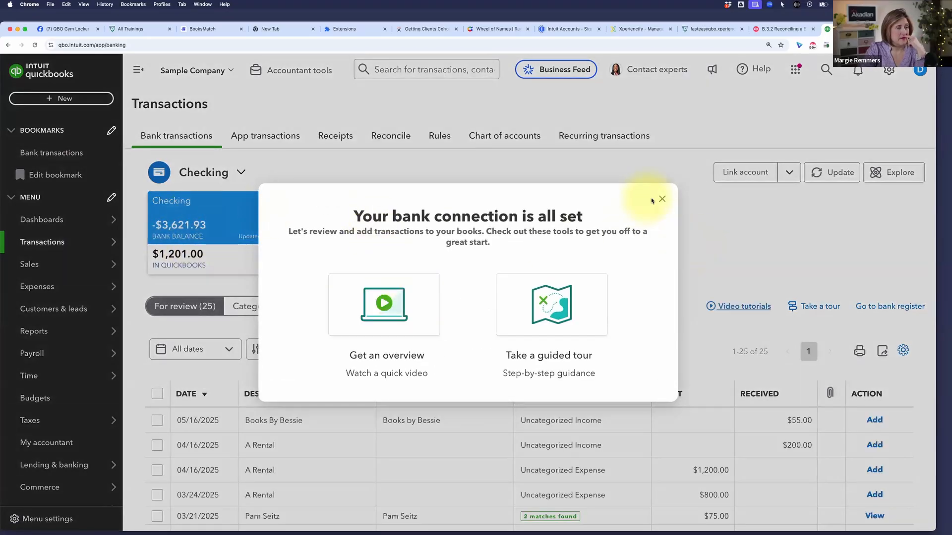
pyautogui.click(663, 200)
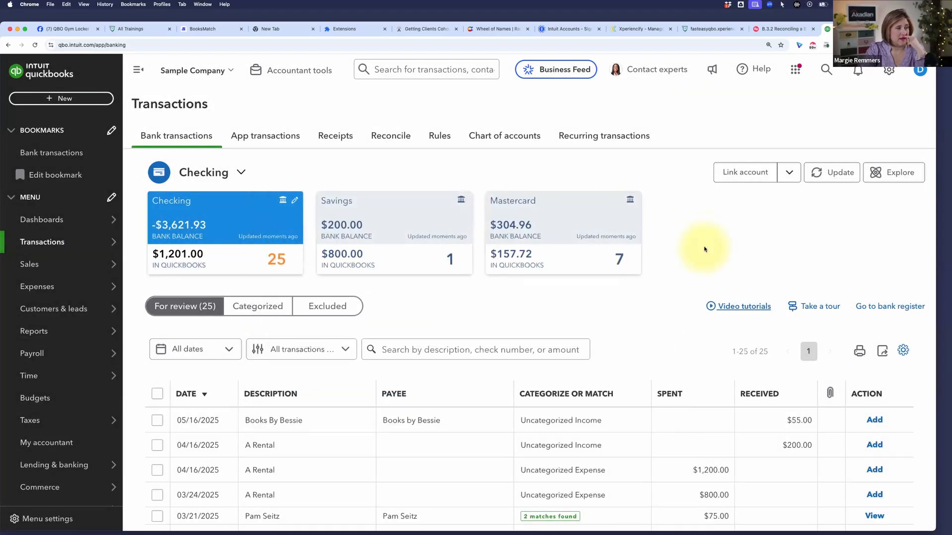
pyautogui.scroll(-1, 705, 249)
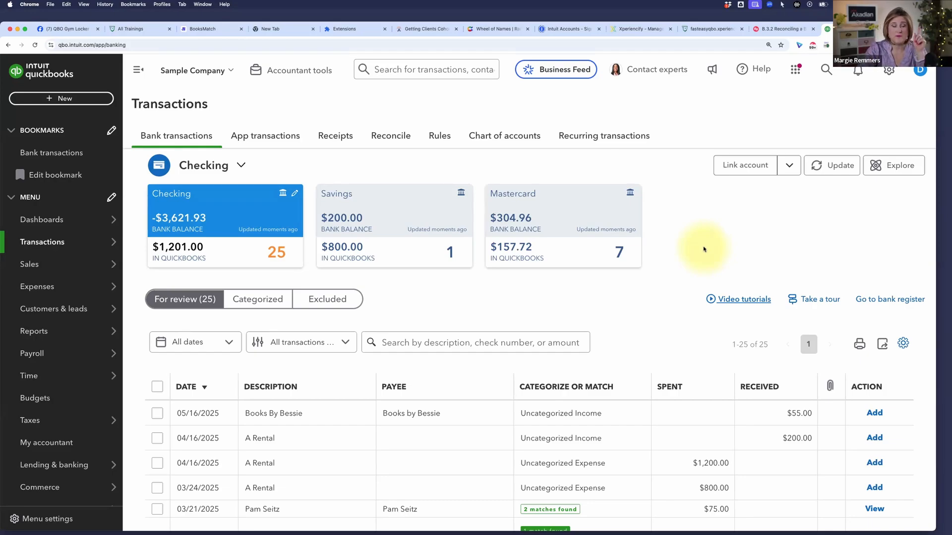
pyautogui.scroll(-3, 665, 334)
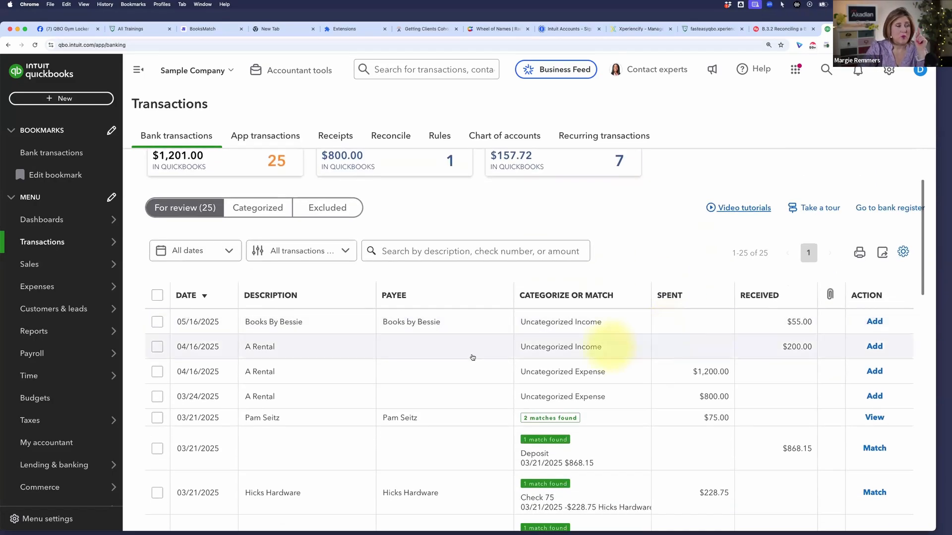
pyautogui.scroll(-3, 495, 374)
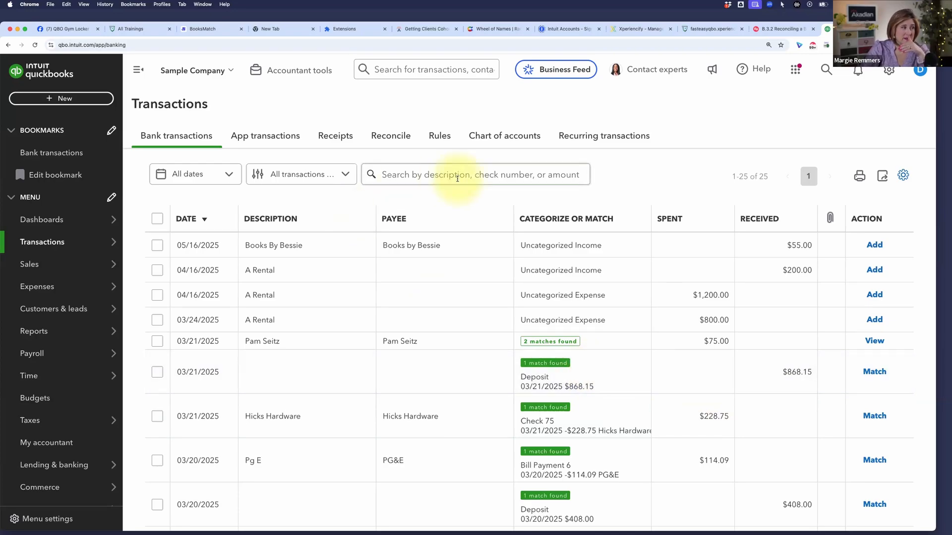
# Look over the suggested matches in the Checking account's bank transactions again and open the Reconcile page.
pyautogui.click(400, 138)
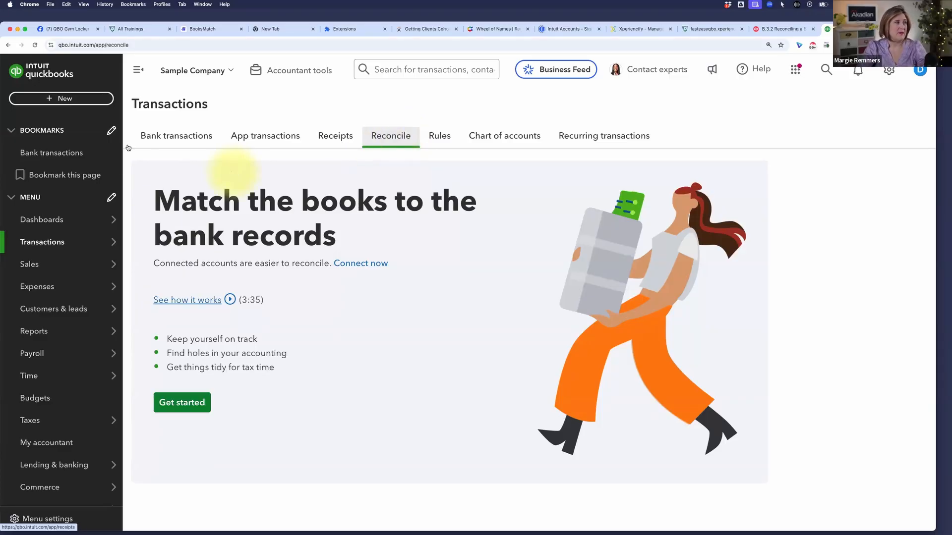
pyautogui.click(173, 140)
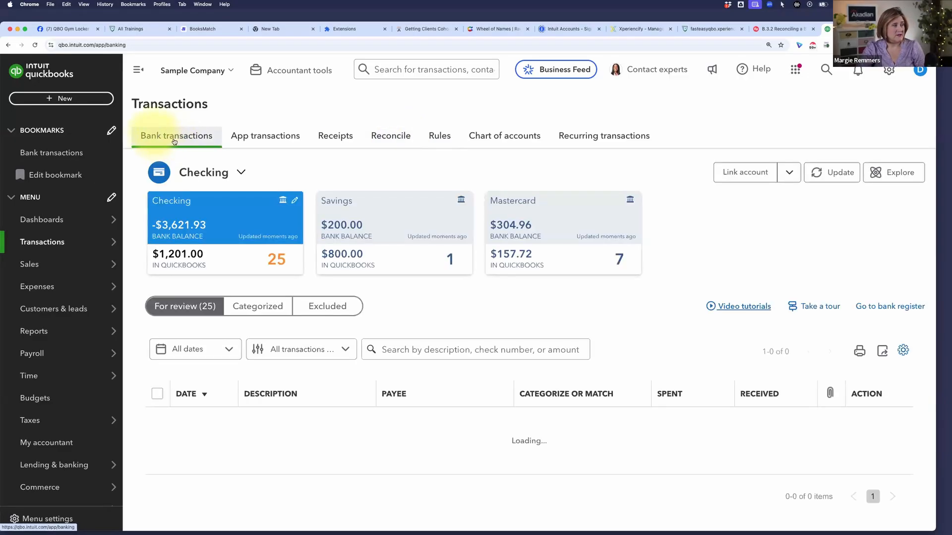
pyautogui.scroll(-3, 396, 310)
pyautogui.scroll(-5, 403, 311)
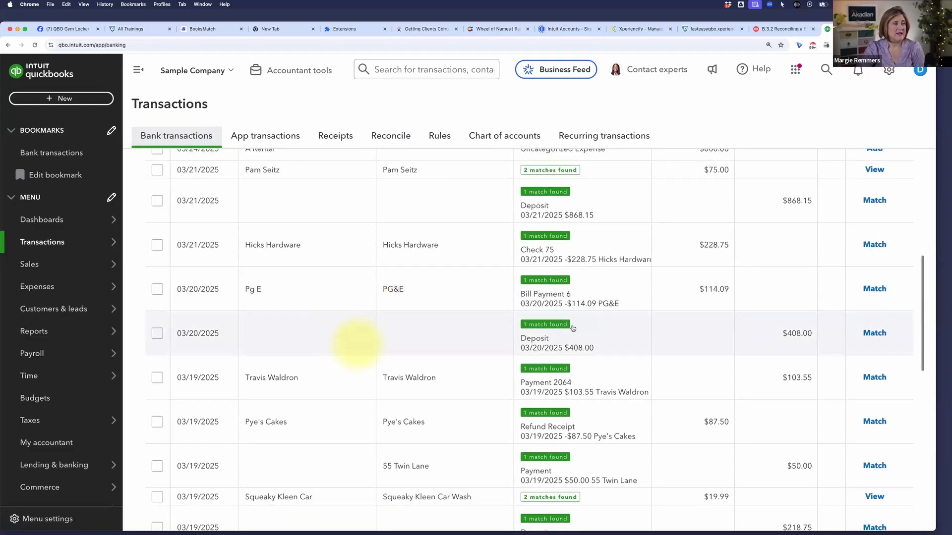
pyautogui.scroll(8, 563, 403)
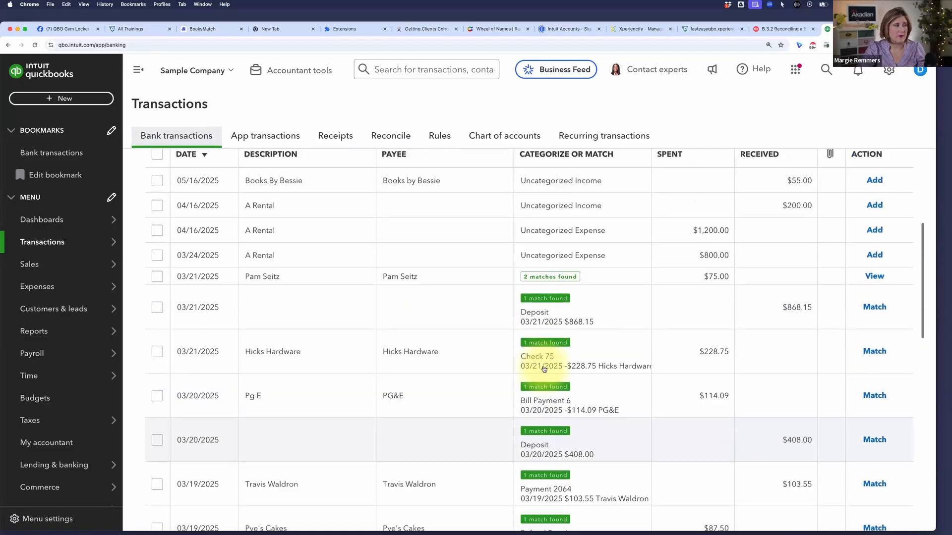
pyautogui.click(392, 136)
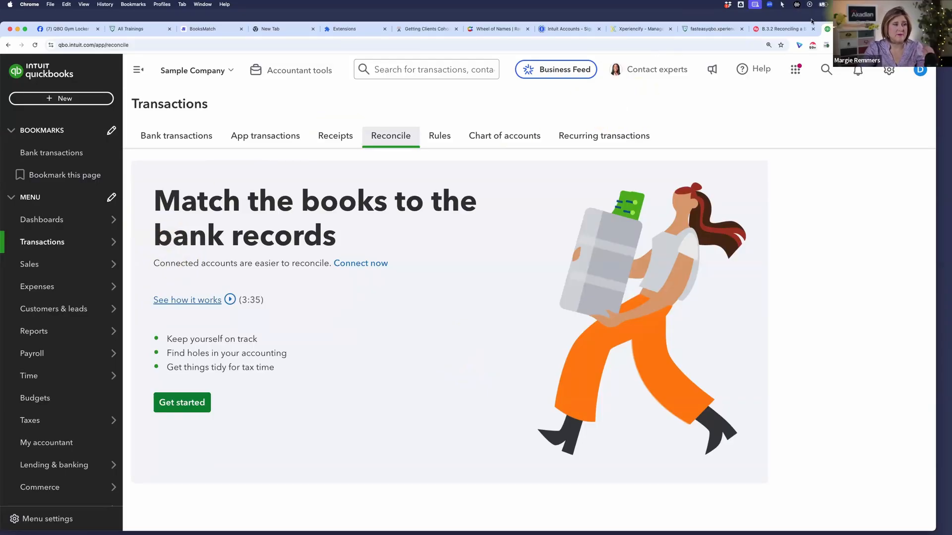
# Read step 2 of the Scribe guide about reaching Reconcile through Accountant Tools.
pyautogui.click(793, 31)
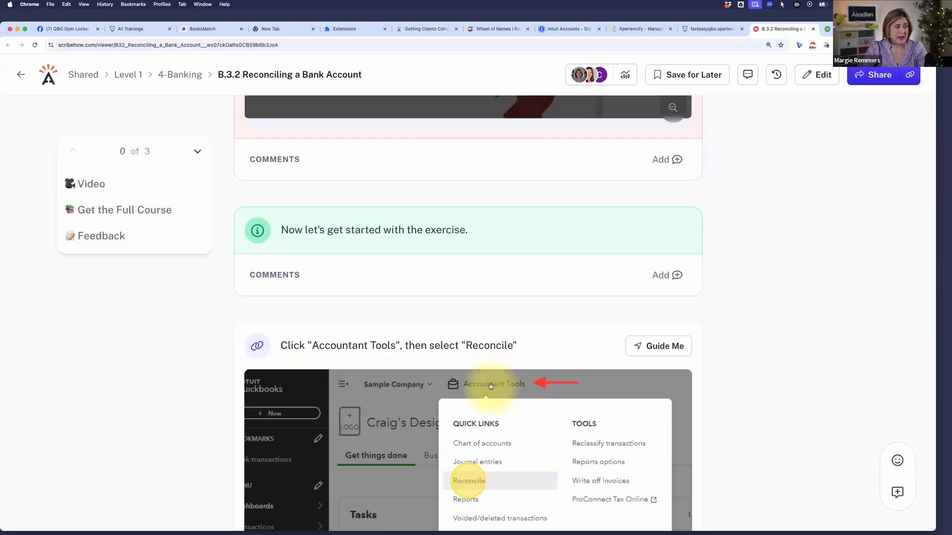
pyautogui.scroll(-2, 483, 443)
pyautogui.scroll(-2, 483, 444)
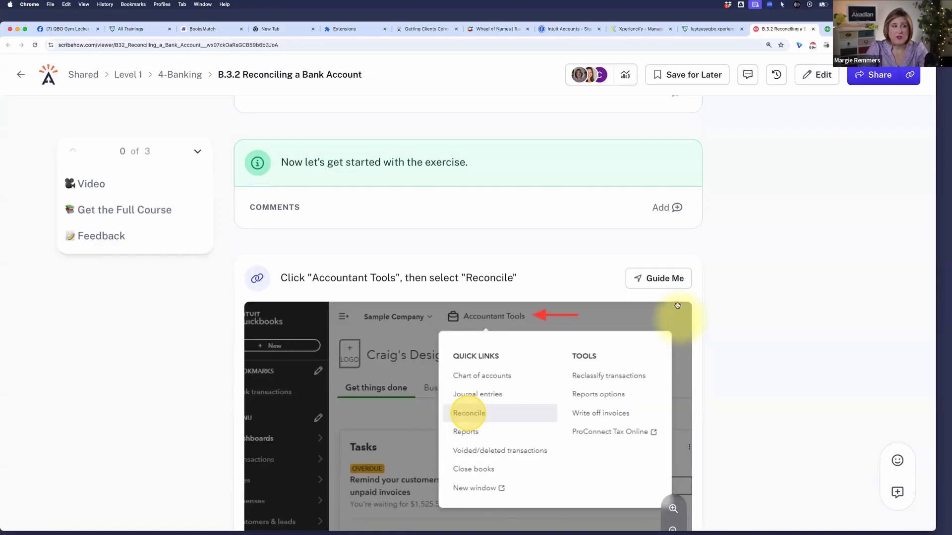
pyautogui.scroll(-1, 674, 312)
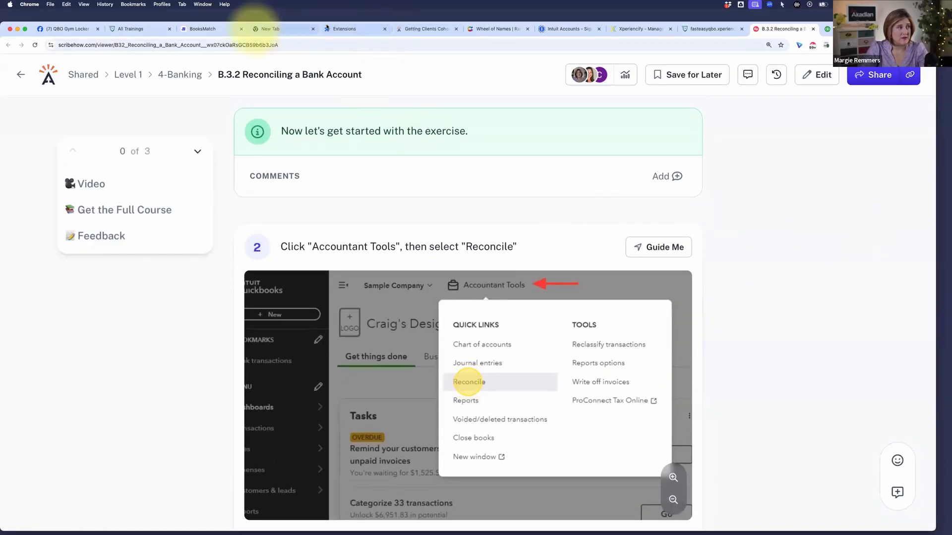
# Check the Scribe extension in Chrome, start Guide Me from step 2 of the guide and bring that step into view beside QuickBooks.
pyautogui.click(344, 28)
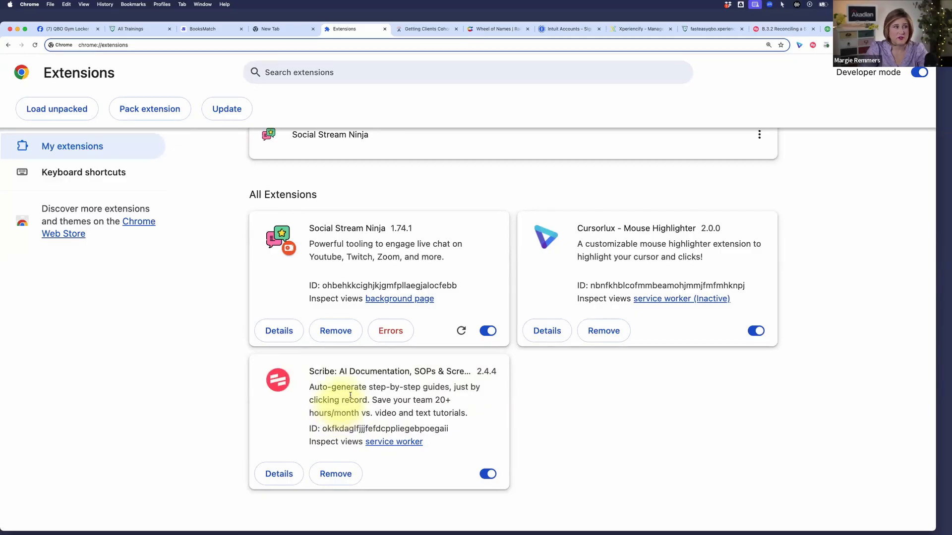
pyautogui.click(779, 29)
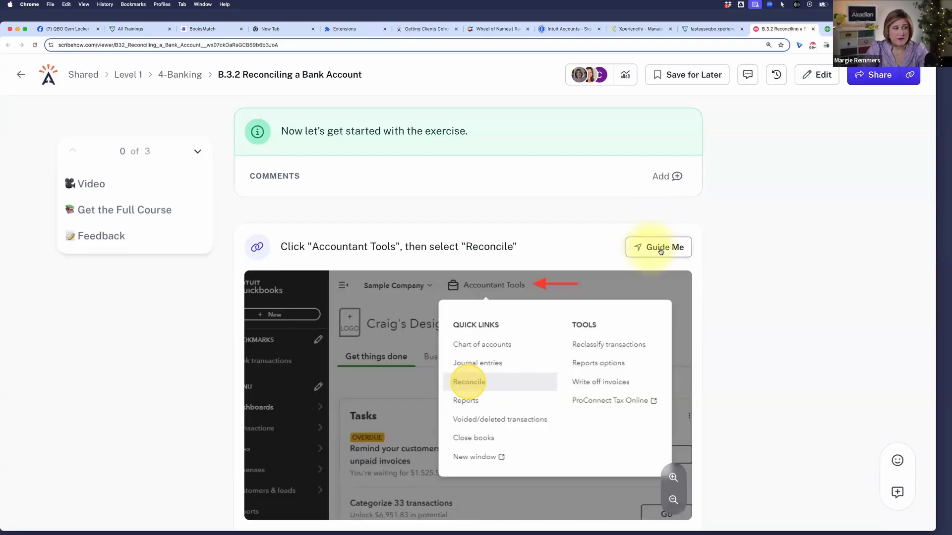
pyautogui.click(661, 247)
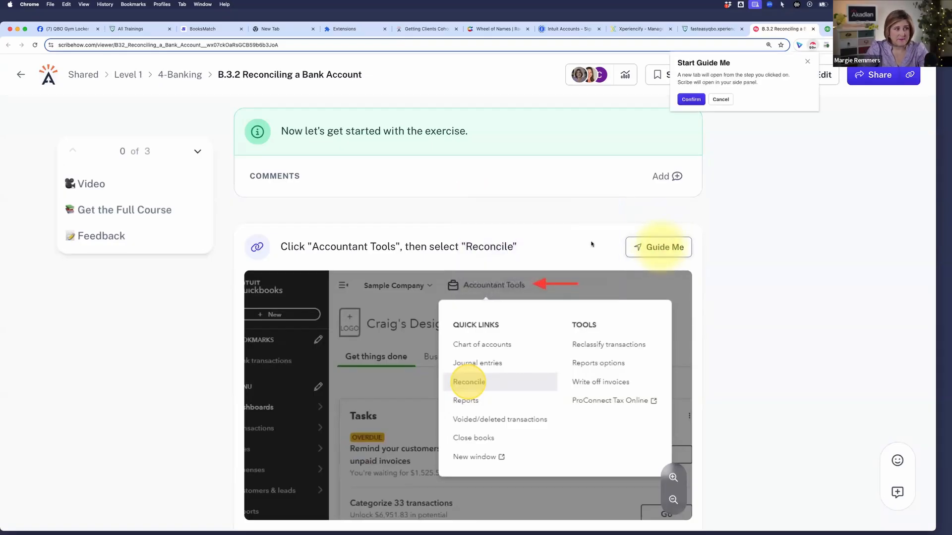
pyautogui.click(691, 99)
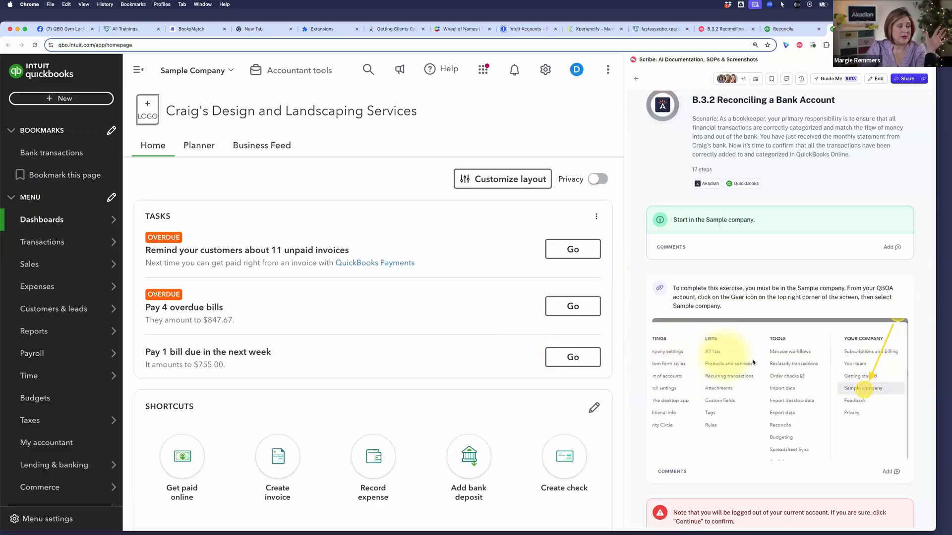
pyautogui.scroll(-15, 752, 362)
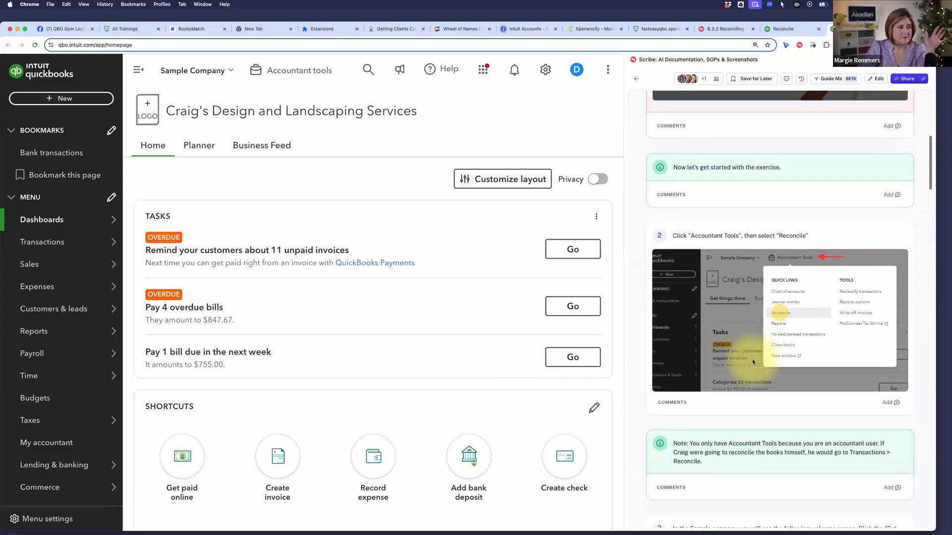
pyautogui.scroll(-2, 752, 363)
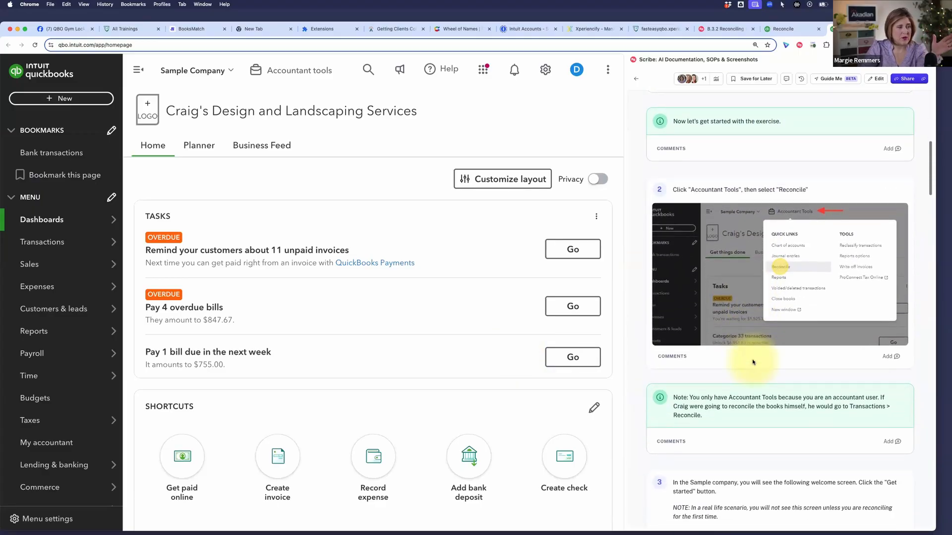
# Open Reconcile through Accountant Tools and proceed past both welcome screens to the Checking account's reconciliation form.
pyautogui.click(293, 72)
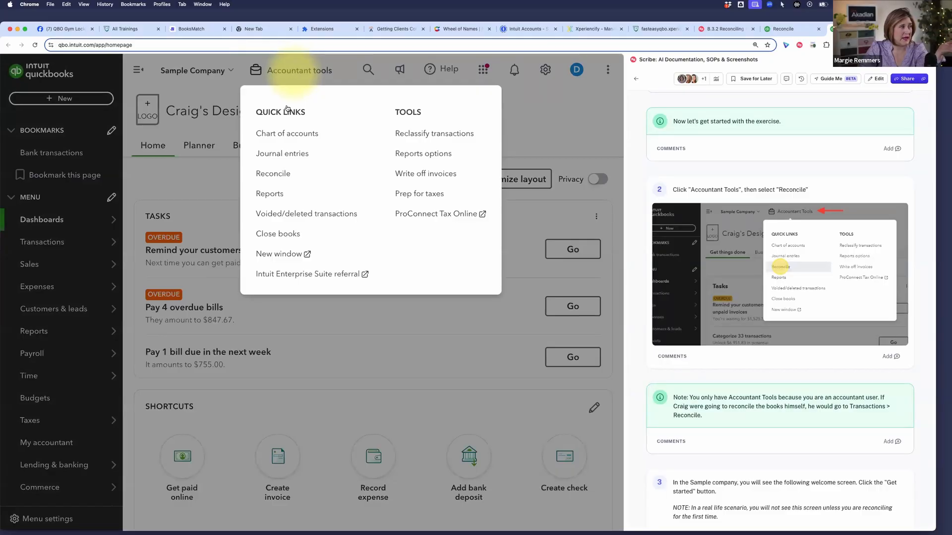
pyautogui.click(276, 175)
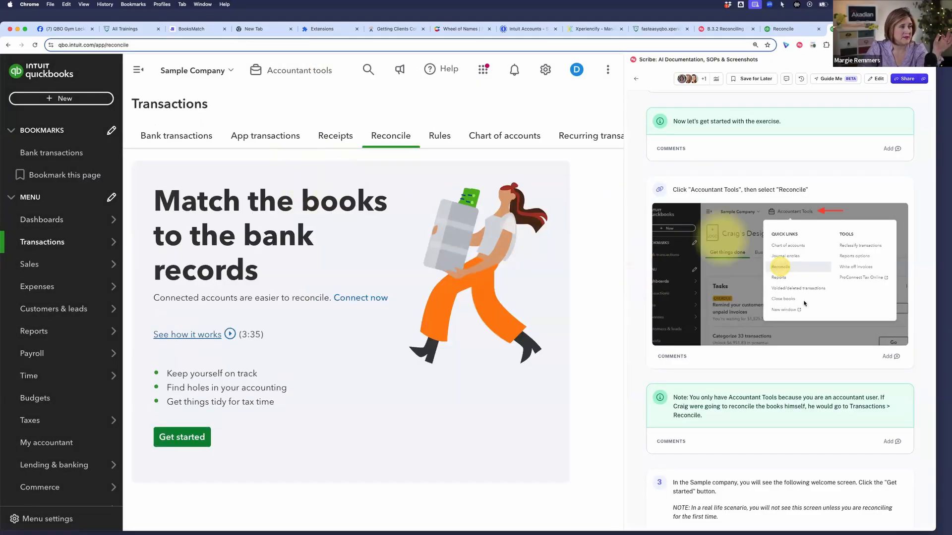
pyautogui.scroll(-5, 817, 311)
pyautogui.scroll(-10, 817, 311)
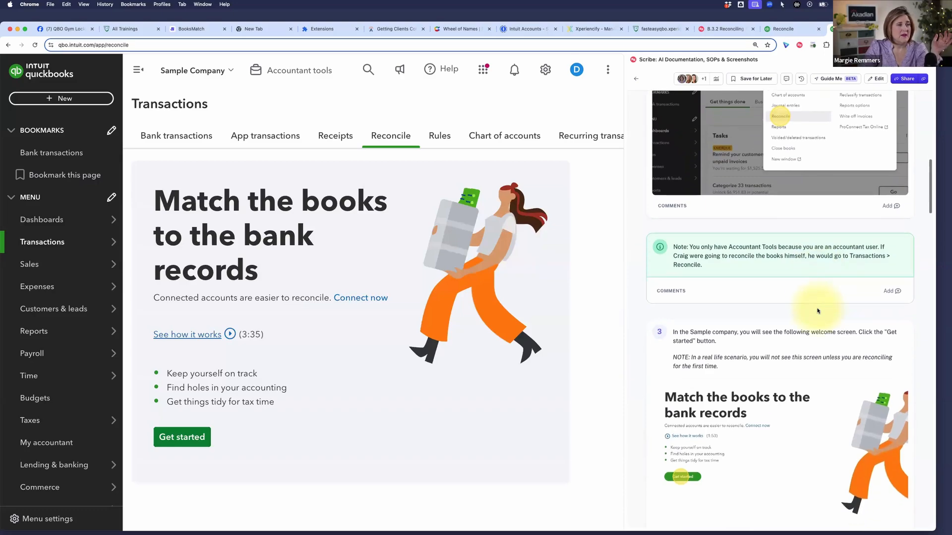
pyautogui.scroll(-2, 815, 309)
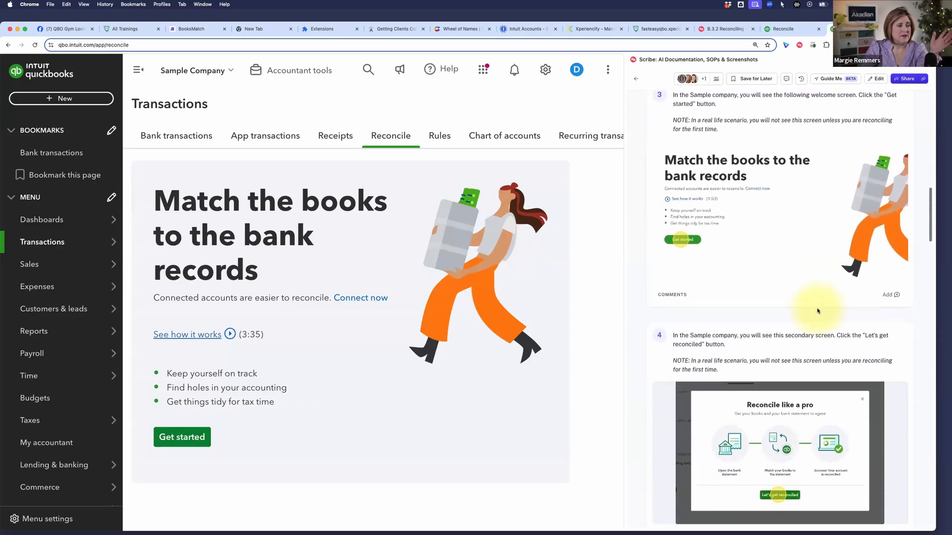
pyautogui.click(189, 433)
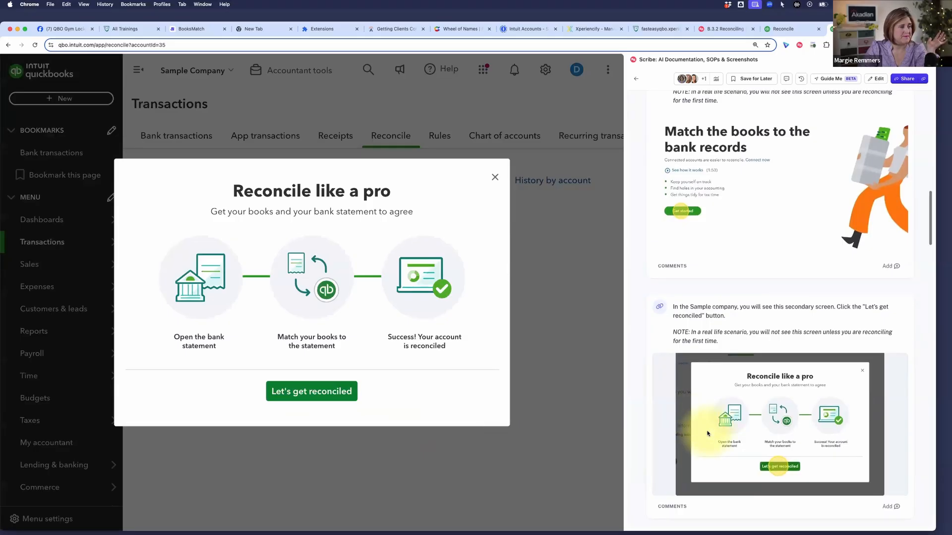
pyautogui.scroll(-2, 704, 435)
pyautogui.click(321, 392)
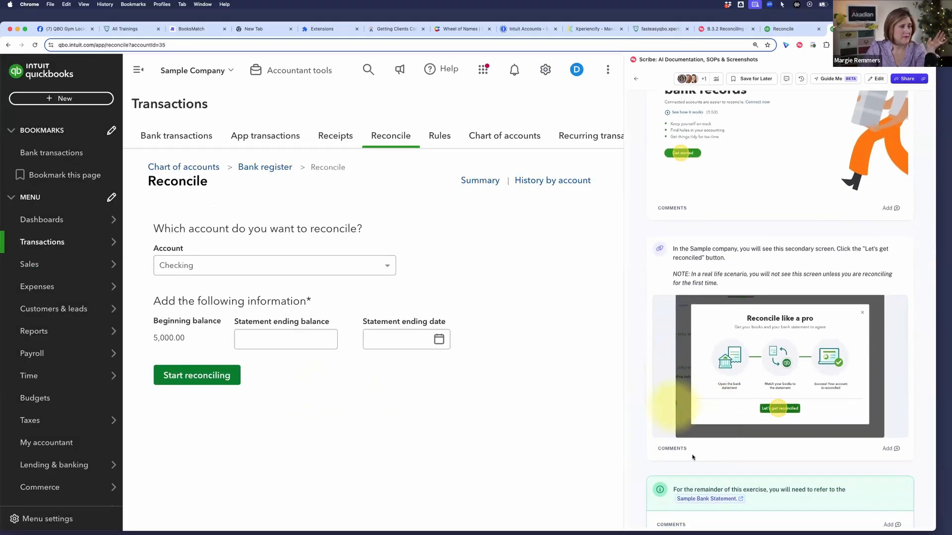
# Open the Sample Bank Statement linked in the guide, look up its ending balance and return to the Reconcile form.
pyautogui.scroll(-5, 817, 434)
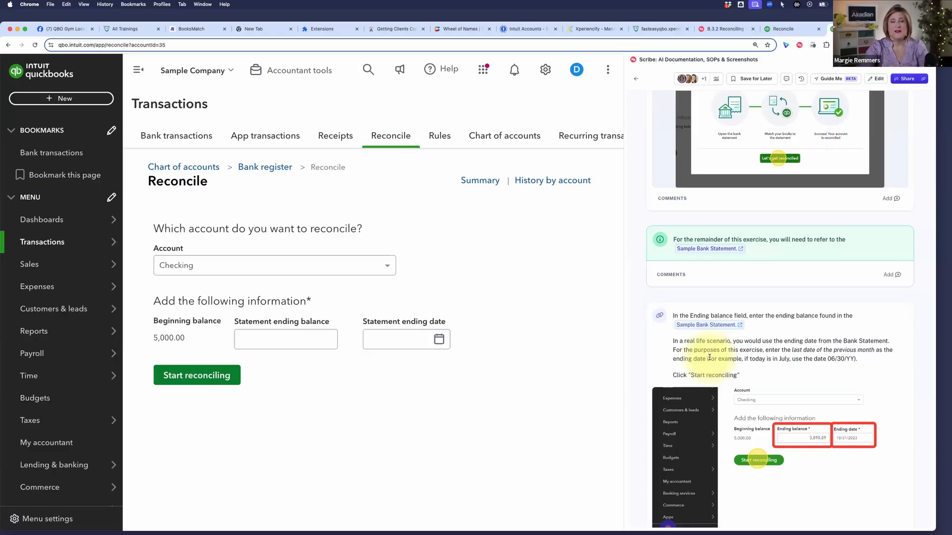
pyautogui.click(408, 349)
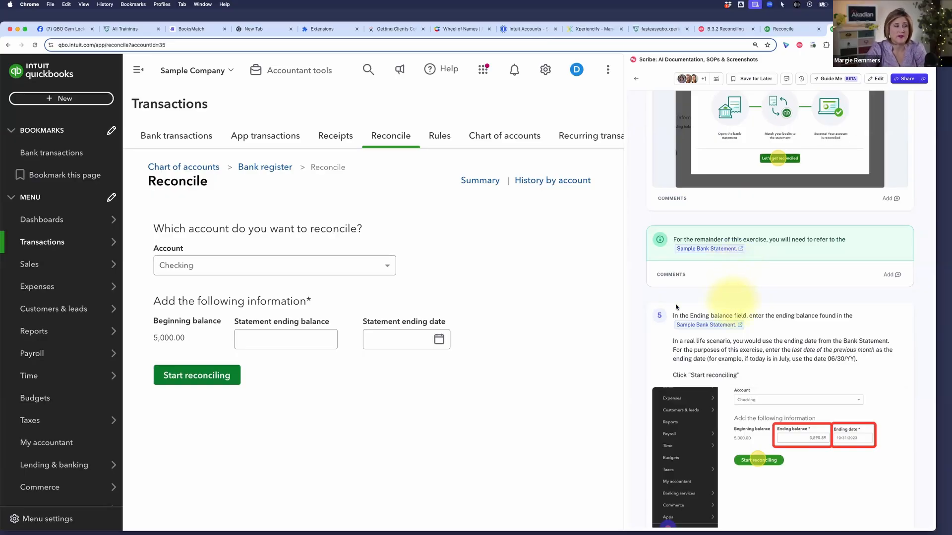
pyautogui.click(715, 250)
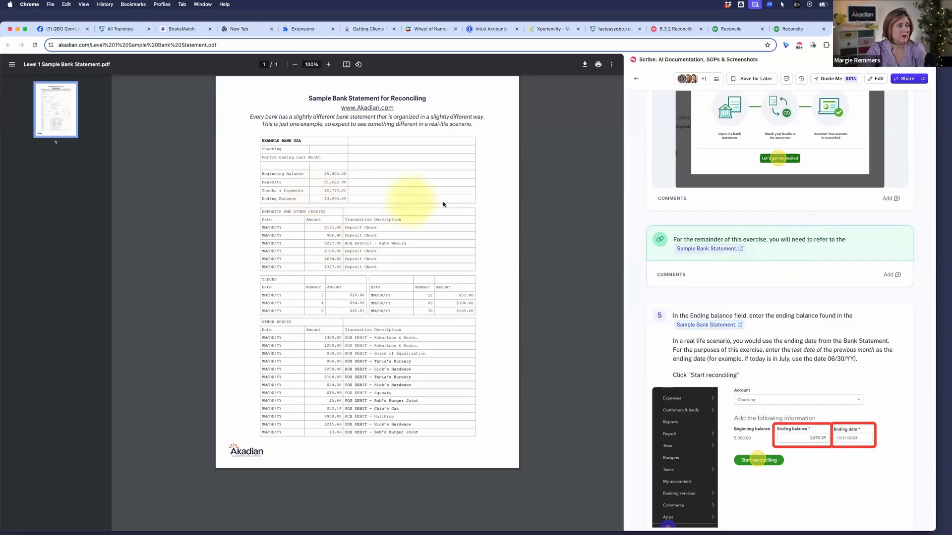
pyautogui.click(788, 29)
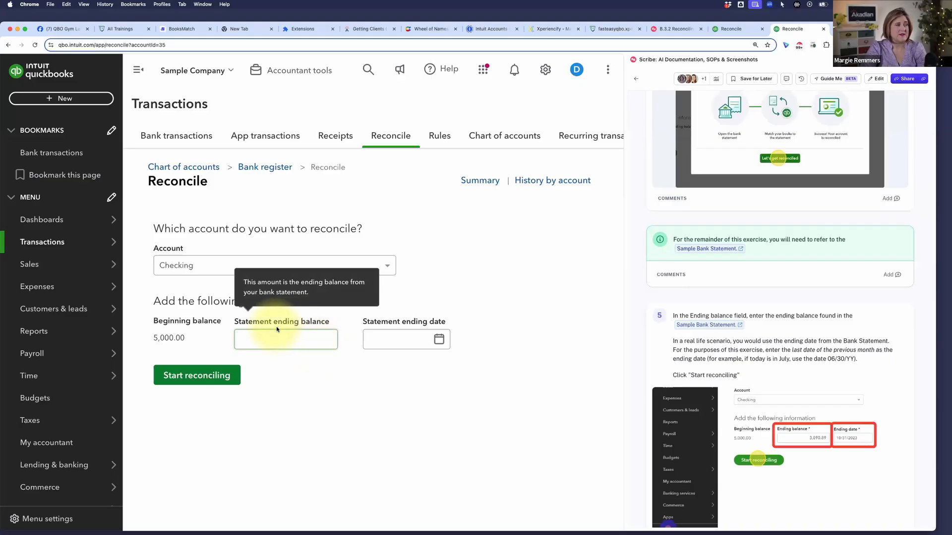
pyautogui.click(308, 342)
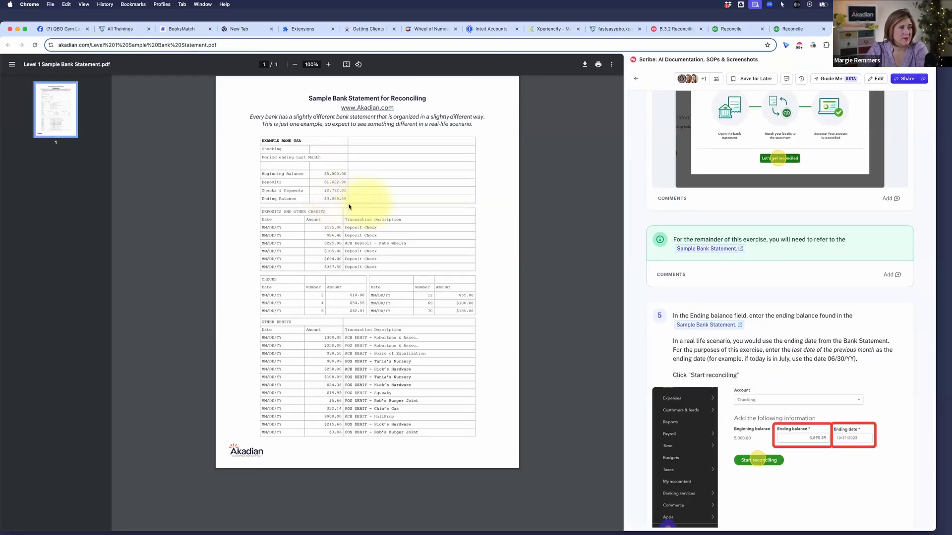
pyautogui.click(795, 30)
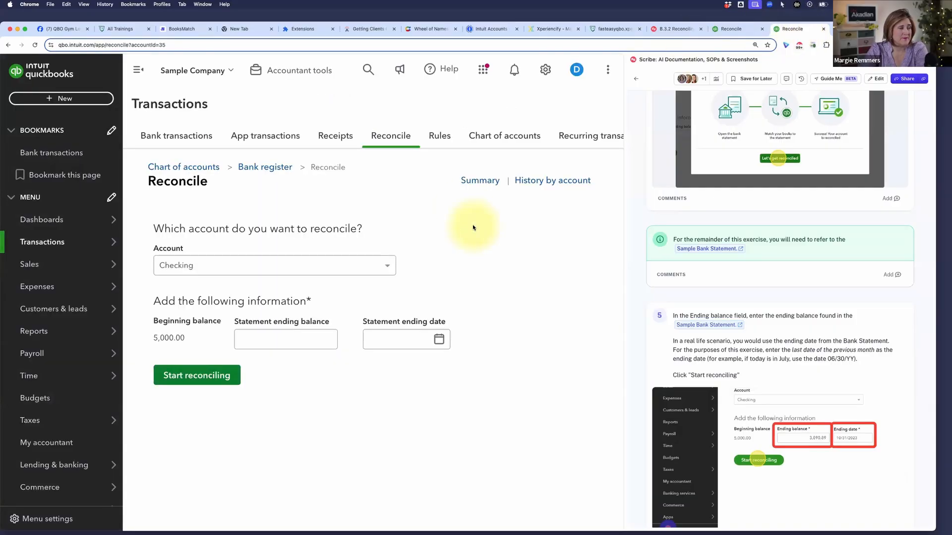
# Enter 3,890.89 as the statement ending balance for the Checking account.
pyautogui.click(297, 338)
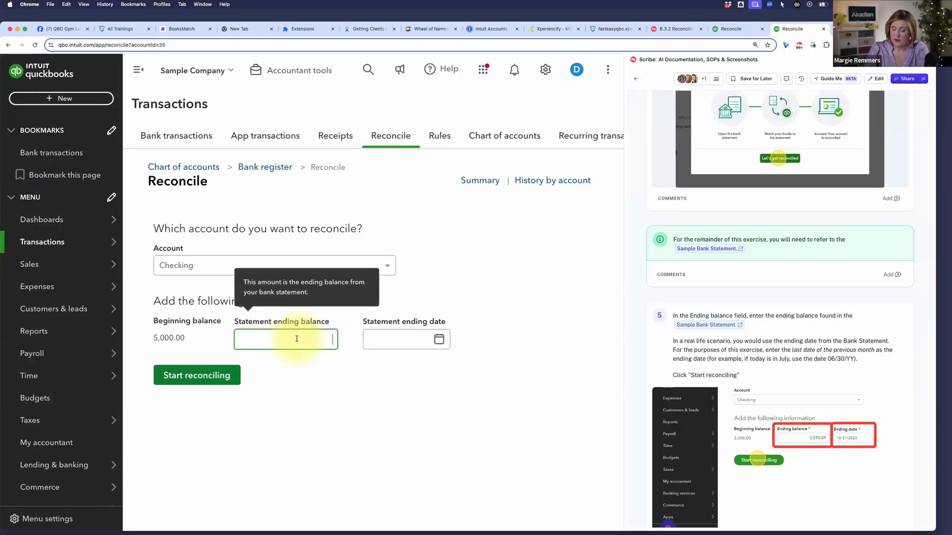
pyautogui.write('3890.89')
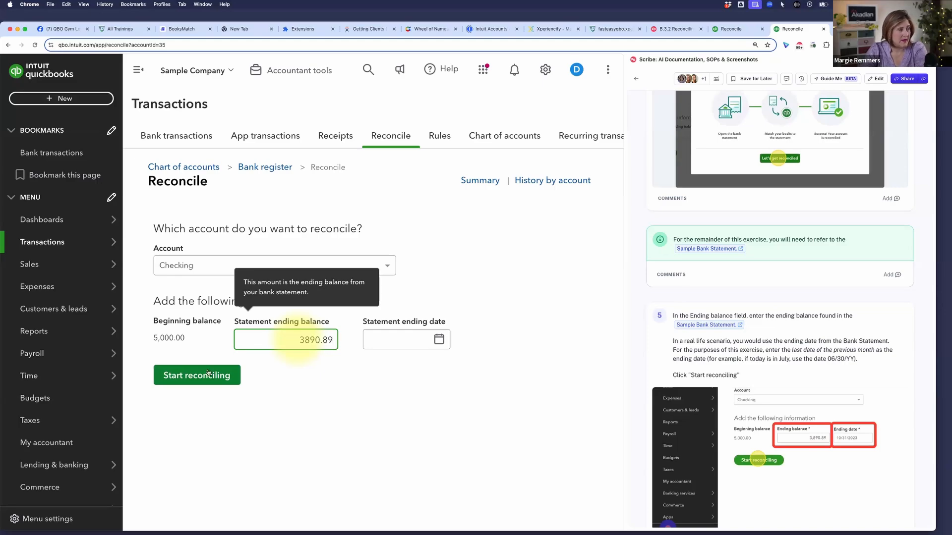
pyautogui.click(447, 390)
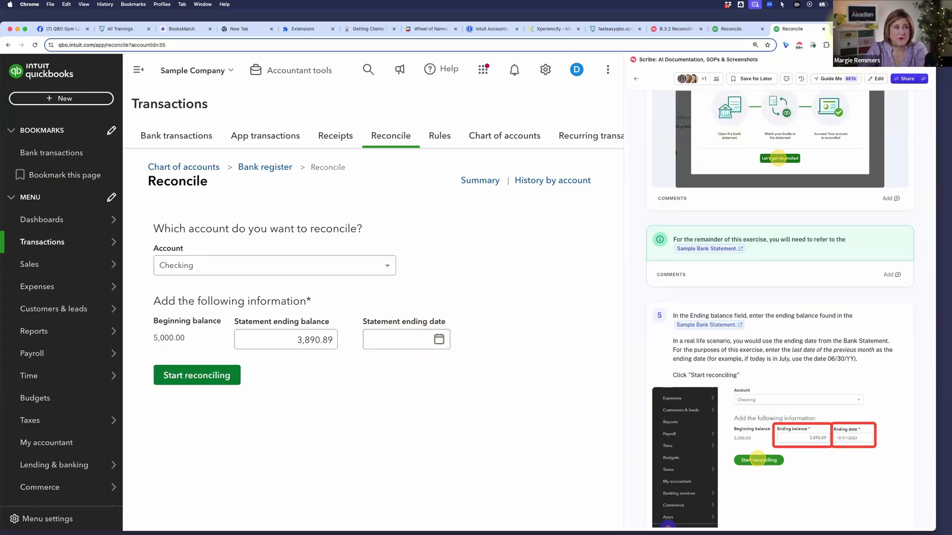
# Check the sample bank statement and the guide's step 5 for the statement ending date, and return to the Reconcile form.
pyautogui.click(854, 28)
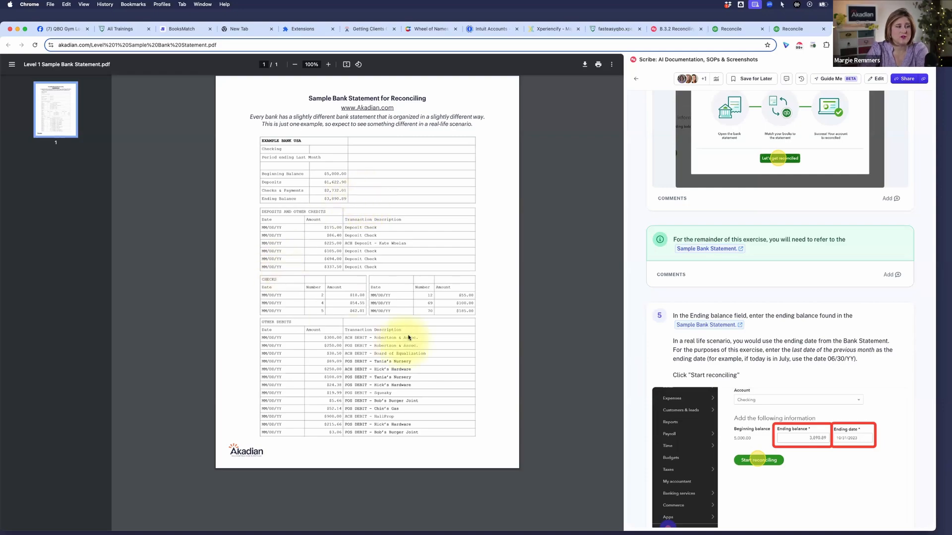
pyautogui.scroll(-5, 815, 396)
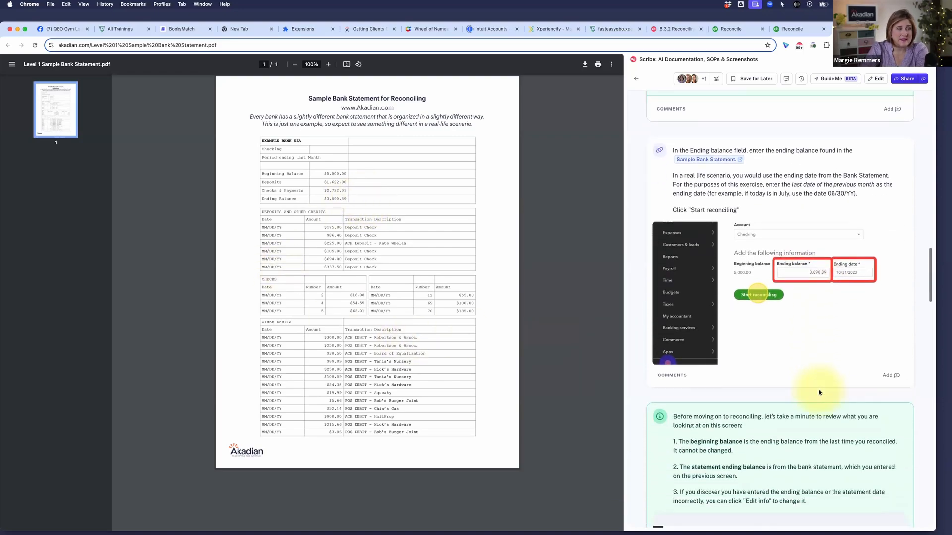
pyautogui.scroll(-1, 819, 393)
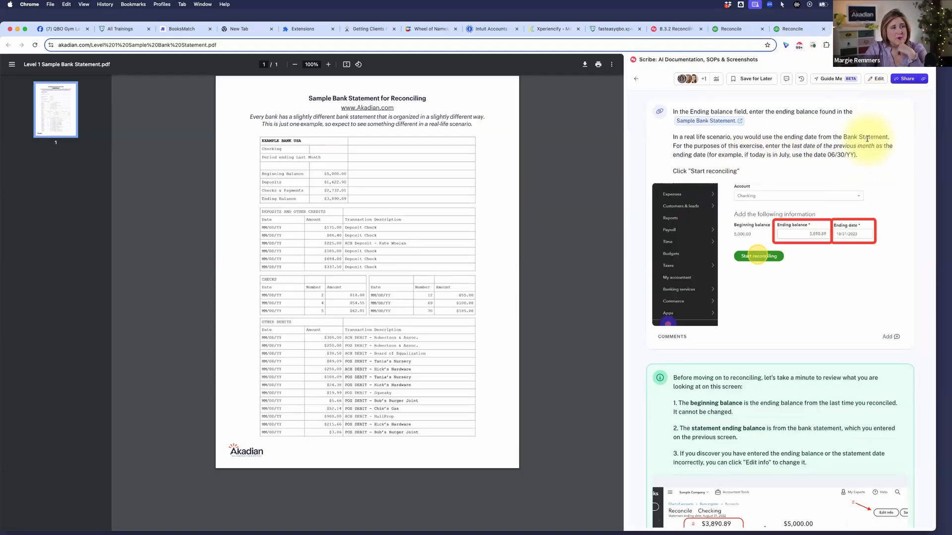
pyautogui.click(792, 29)
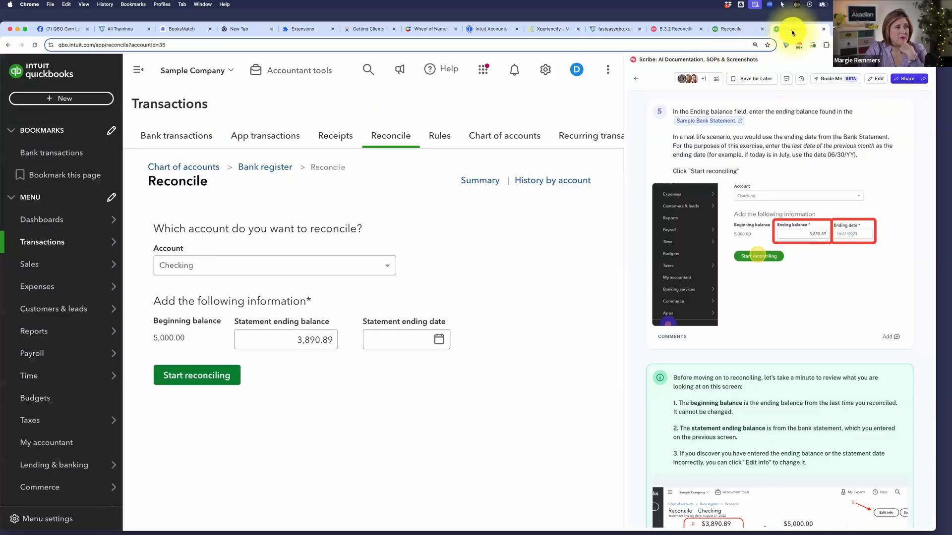
# Enter 5/31/25 as the statement ending date for the Checking account.
pyautogui.click(423, 339)
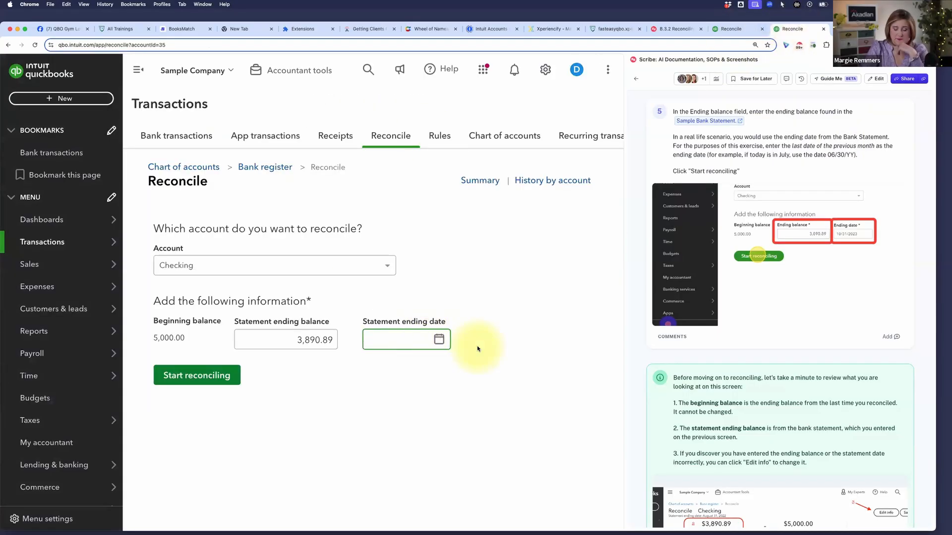
pyautogui.write('5/31/25')
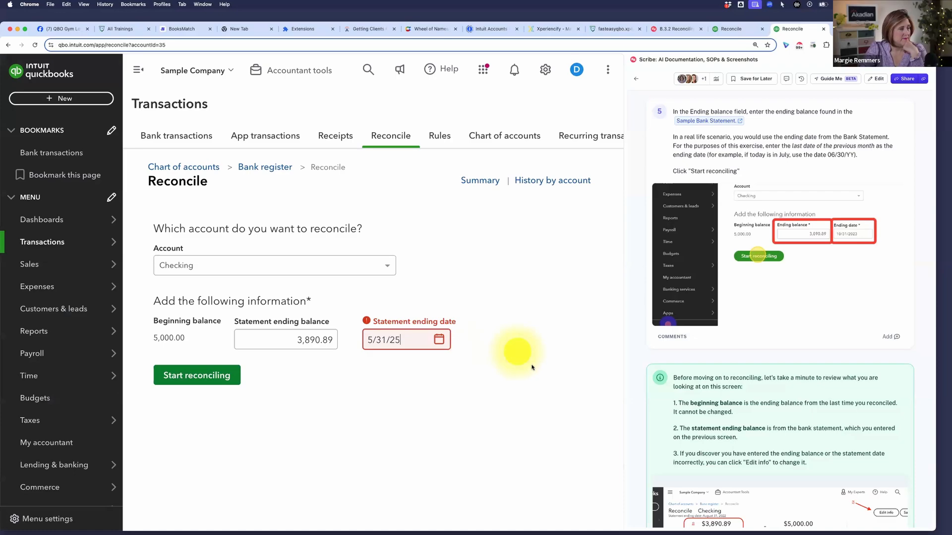
pyautogui.click(531, 365)
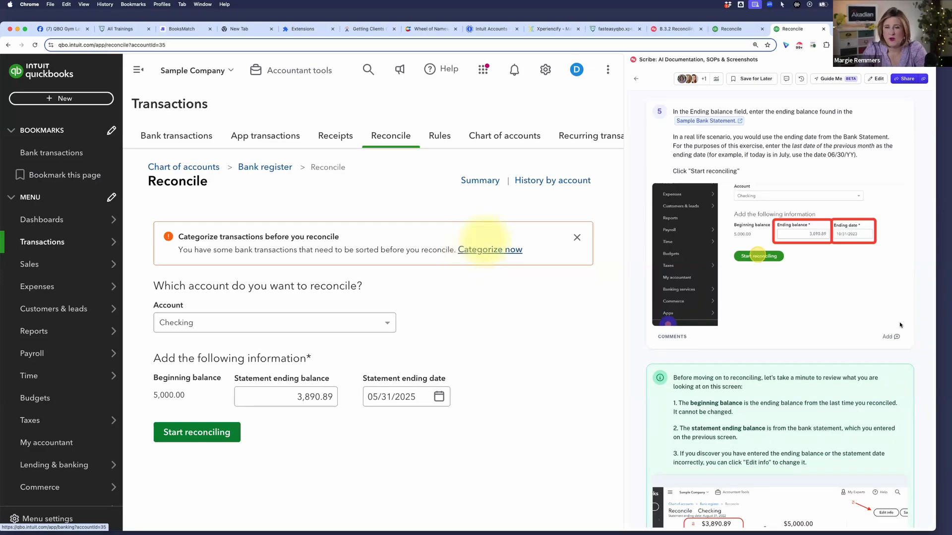
# Change the month of the statement ending date so that it is 03/31/2025.
pyautogui.scroll(1, 888, 319)
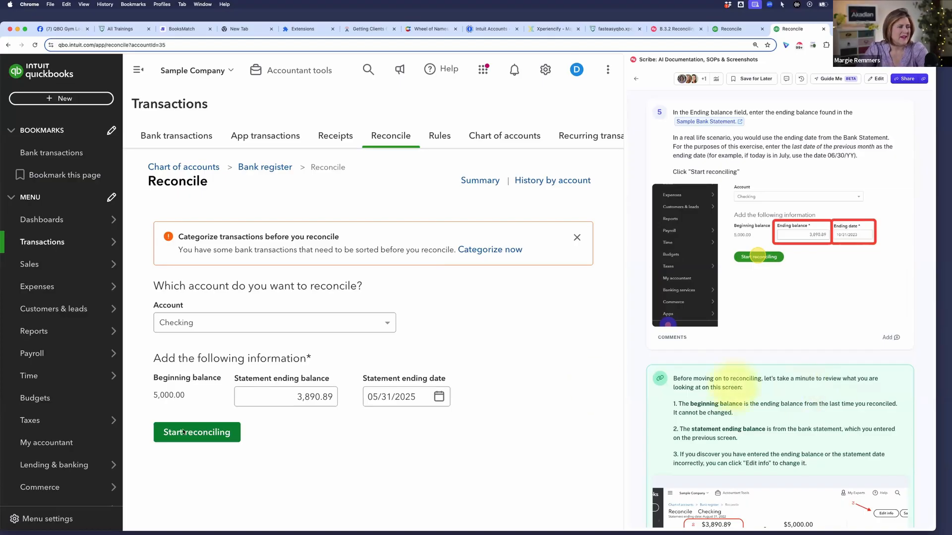
pyautogui.click(375, 396)
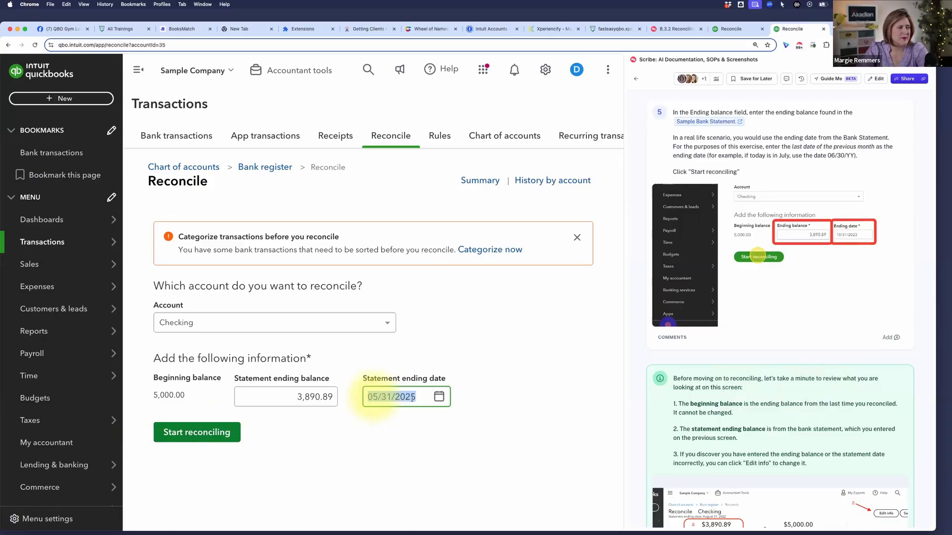
pyautogui.click(375, 396)
pyautogui.press('super+a')
pyautogui.press('Left')
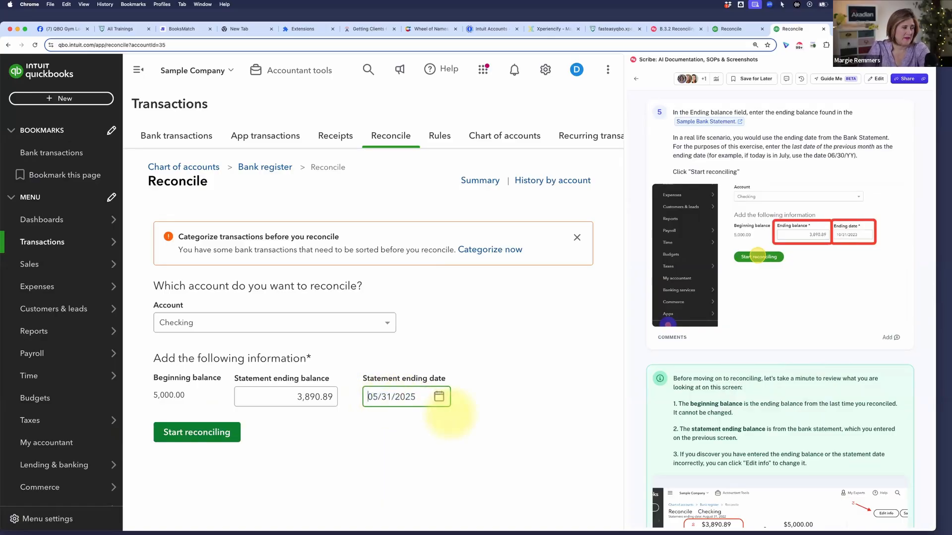
pyautogui.press('Right')
pyautogui.press('Right')
pyautogui.press('BackSpace')
pyautogui.write('3')
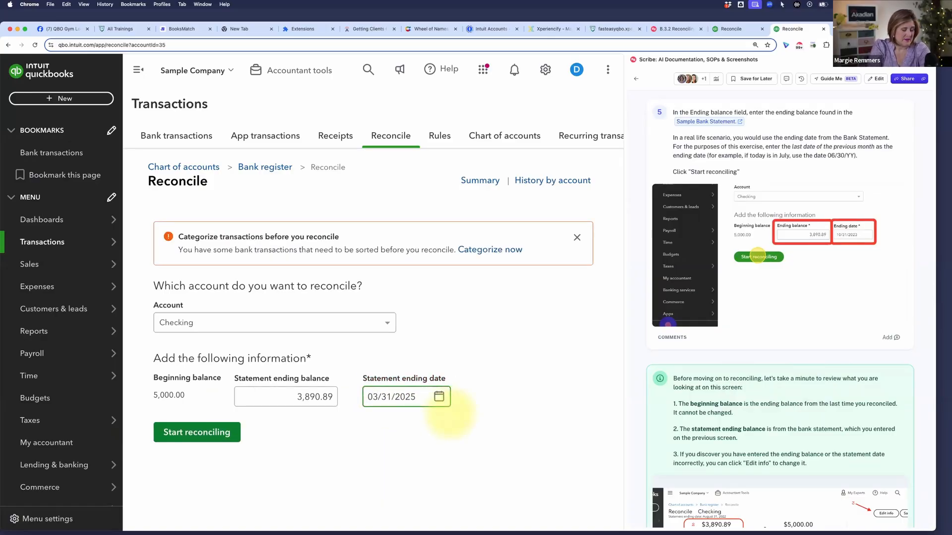
pyautogui.click(462, 437)
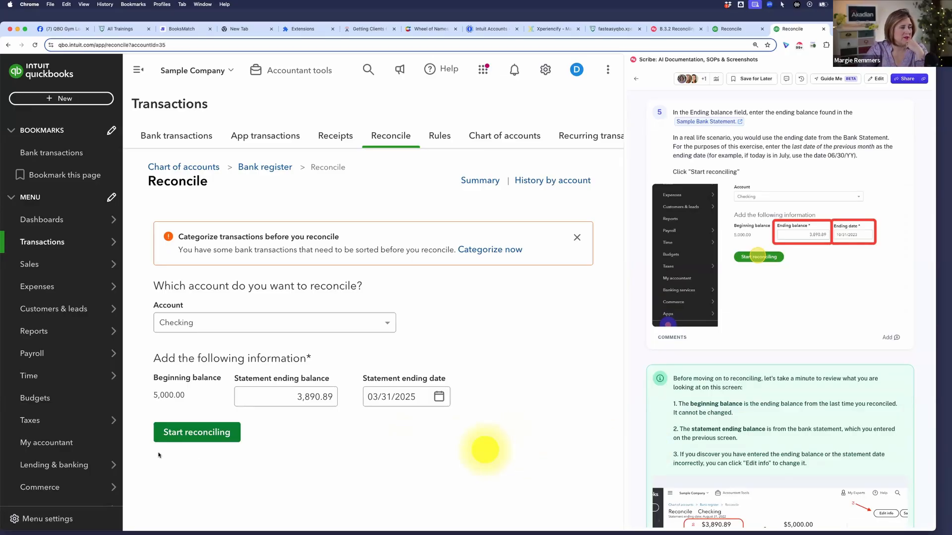
# Start reconciling the Checking account and collapse the navigation menu to widen the transaction list.
pyautogui.click(198, 434)
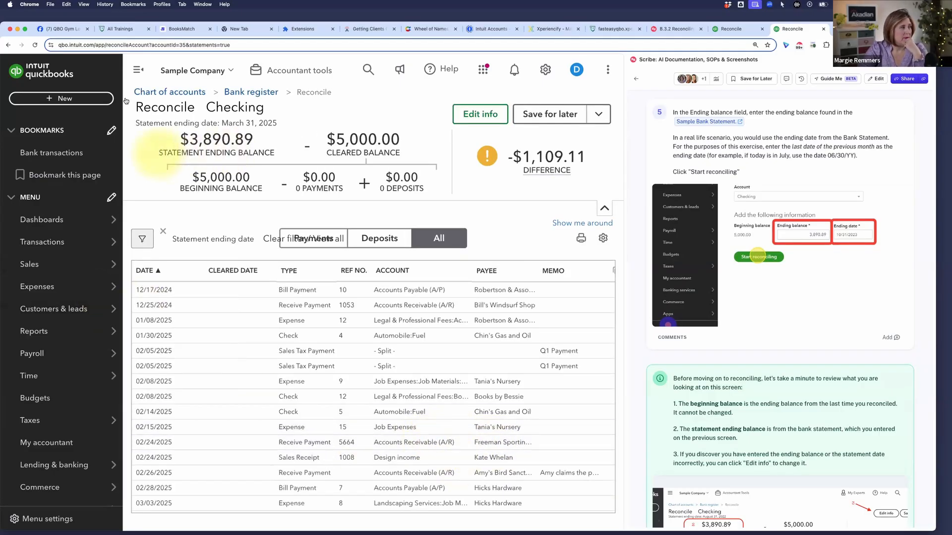
pyautogui.click(137, 73)
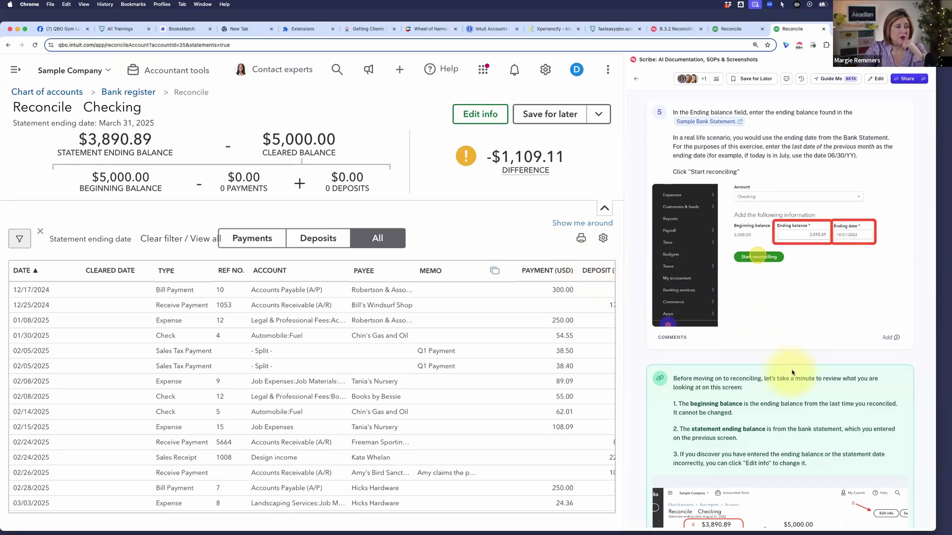
# Read the guide's notes on the reconcile screen and look through the dates in the Checking account's transaction list.
pyautogui.scroll(-5, 792, 373)
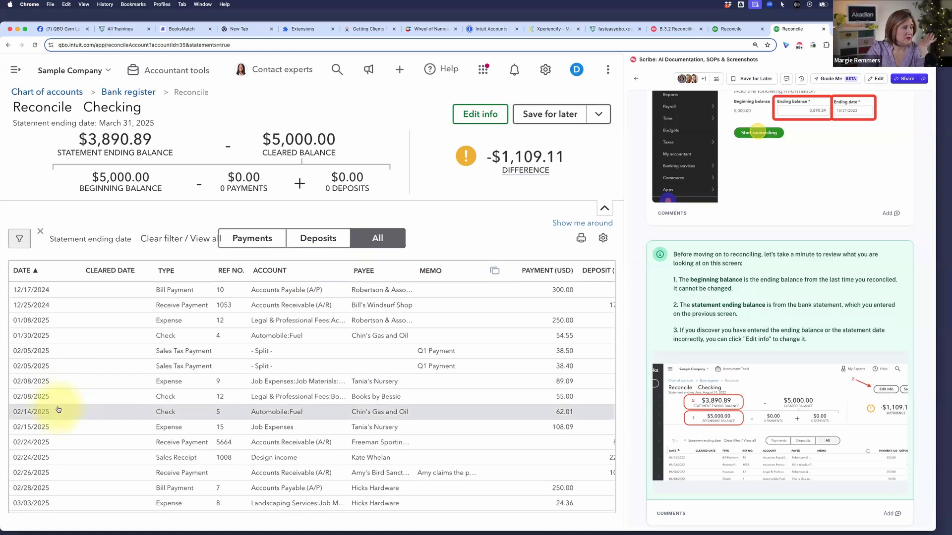
pyautogui.scroll(-10, 59, 410)
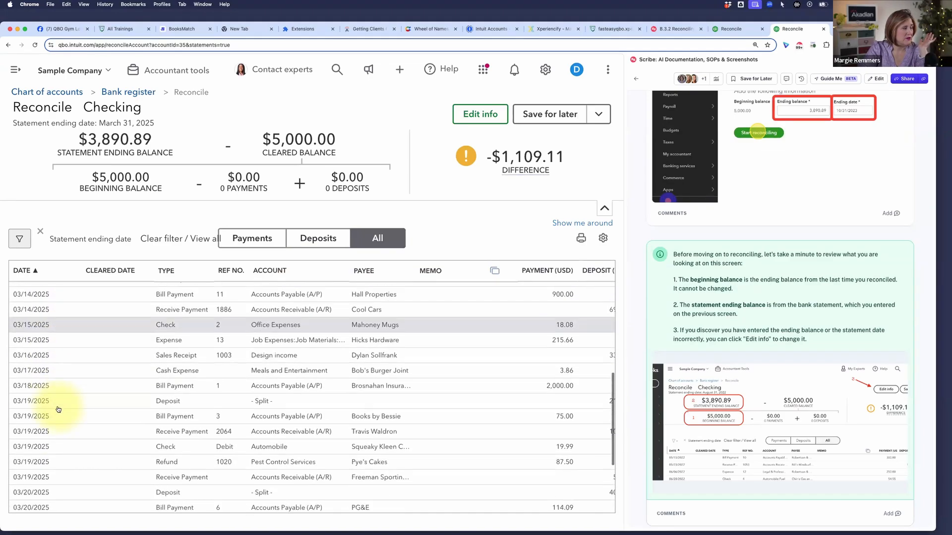
pyautogui.scroll(-5, 59, 410)
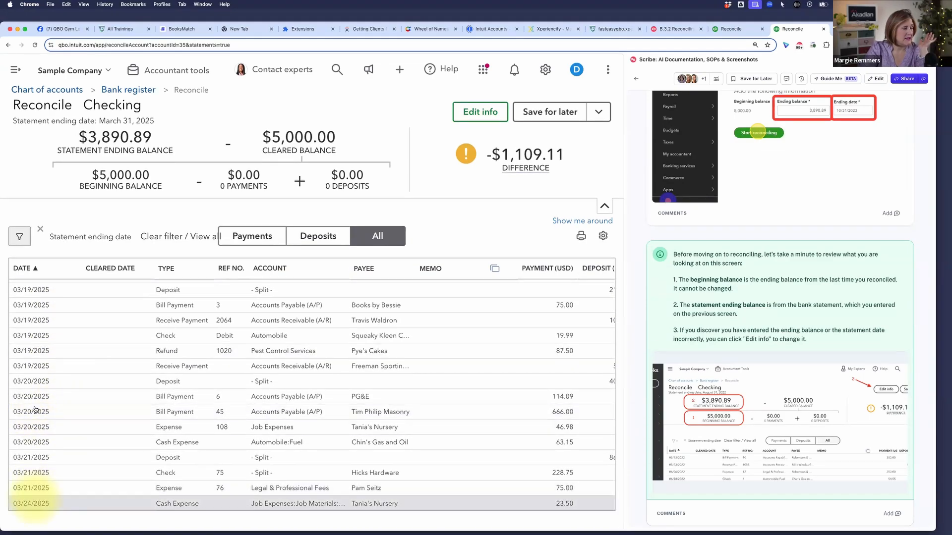
pyautogui.scroll(15, 37, 333)
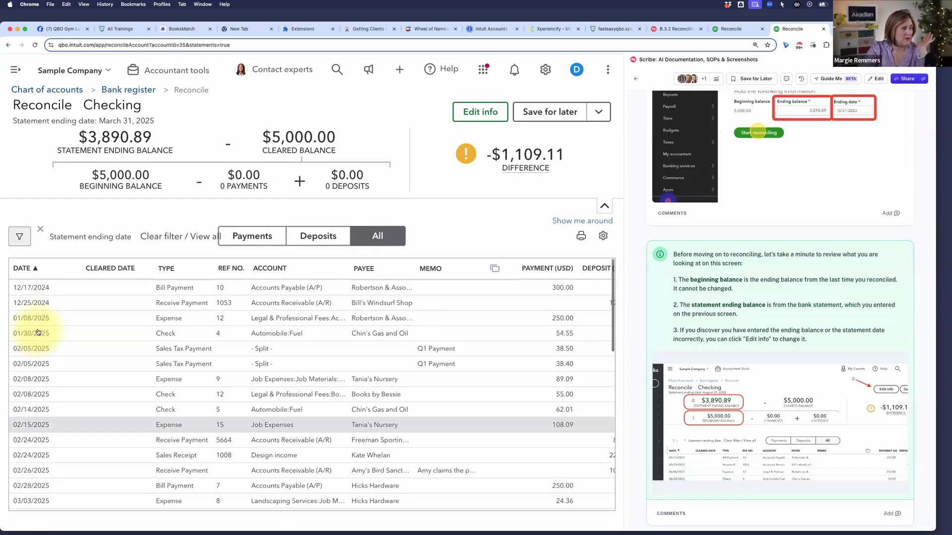
pyautogui.scroll(-2, 97, 430)
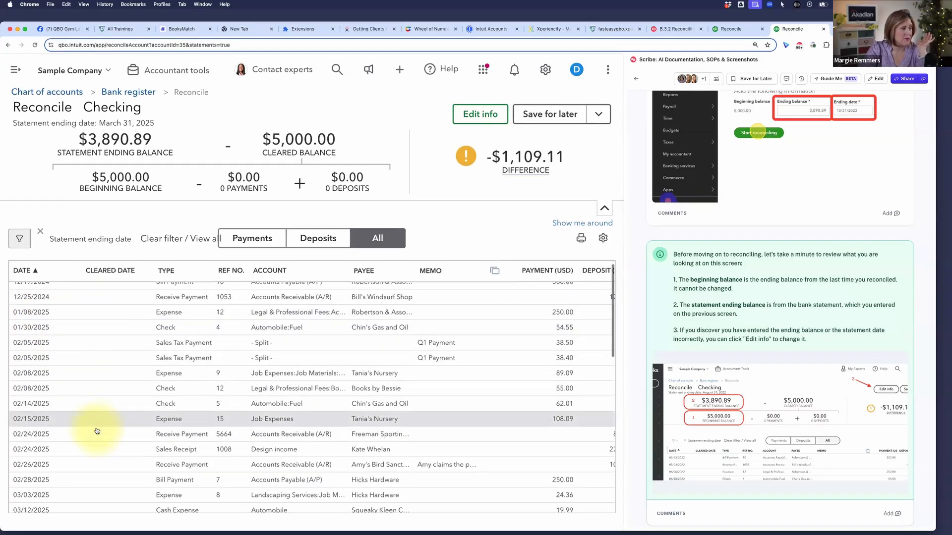
pyautogui.scroll(2, 97, 431)
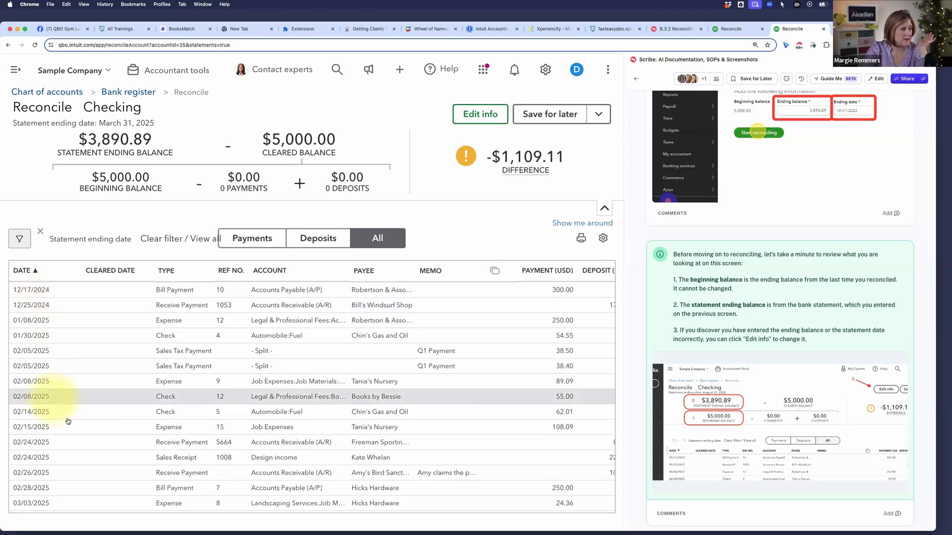
# Look through the transaction list and the guide's notes, and view the editable statement ending balance and date without changing them.
pyautogui.scroll(-15, 68, 422)
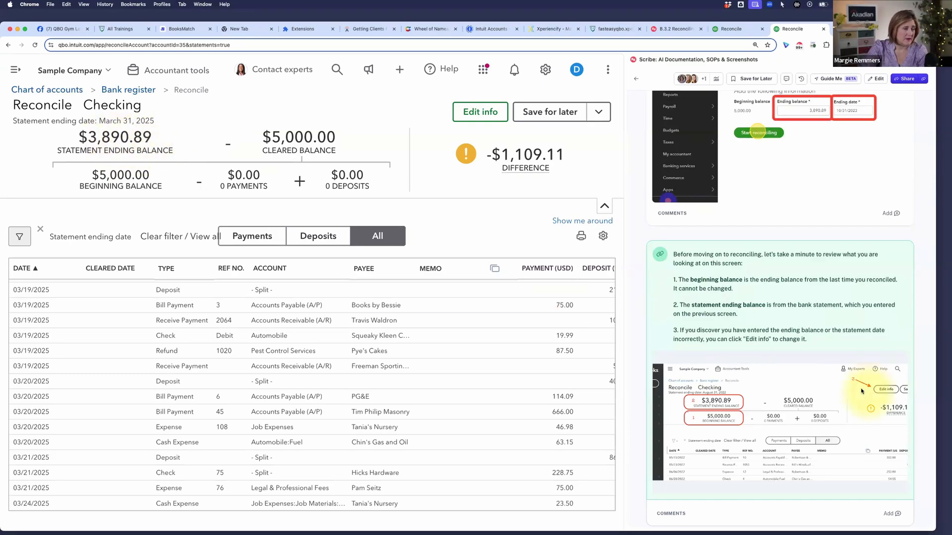
pyautogui.scroll(-1, 802, 401)
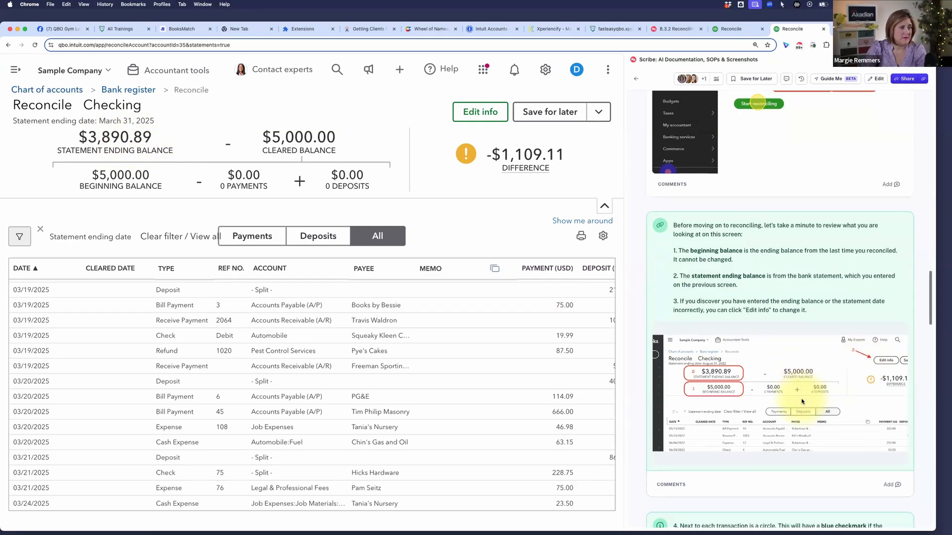
pyautogui.scroll(-2, 773, 359)
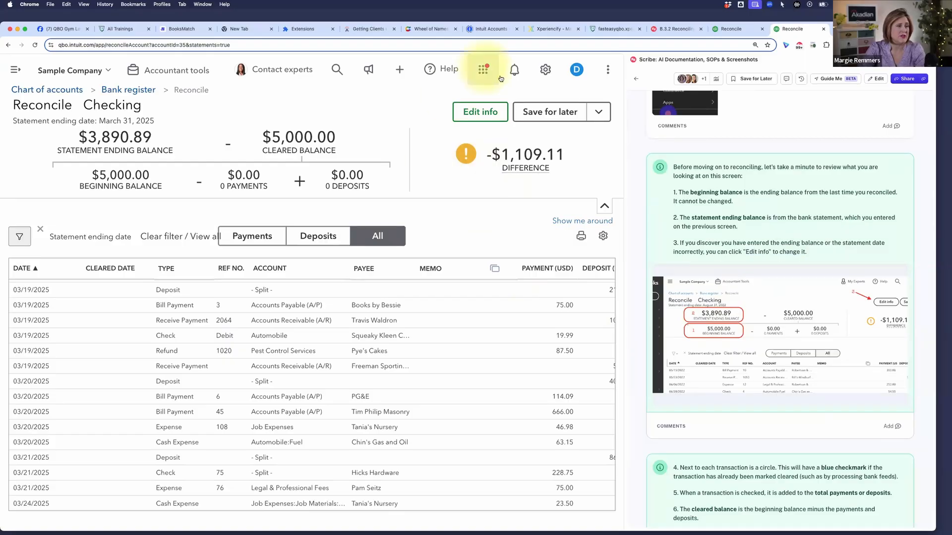
pyautogui.click(477, 113)
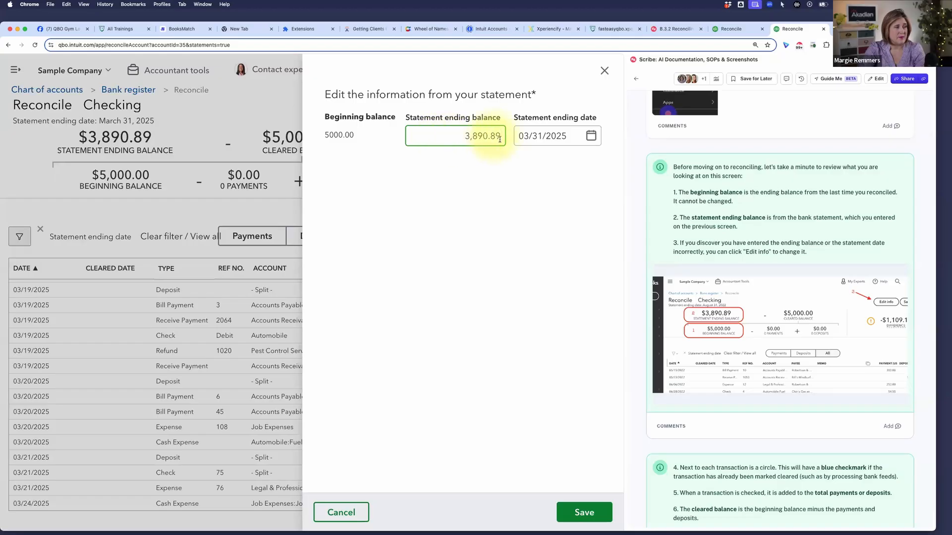
pyautogui.click(604, 70)
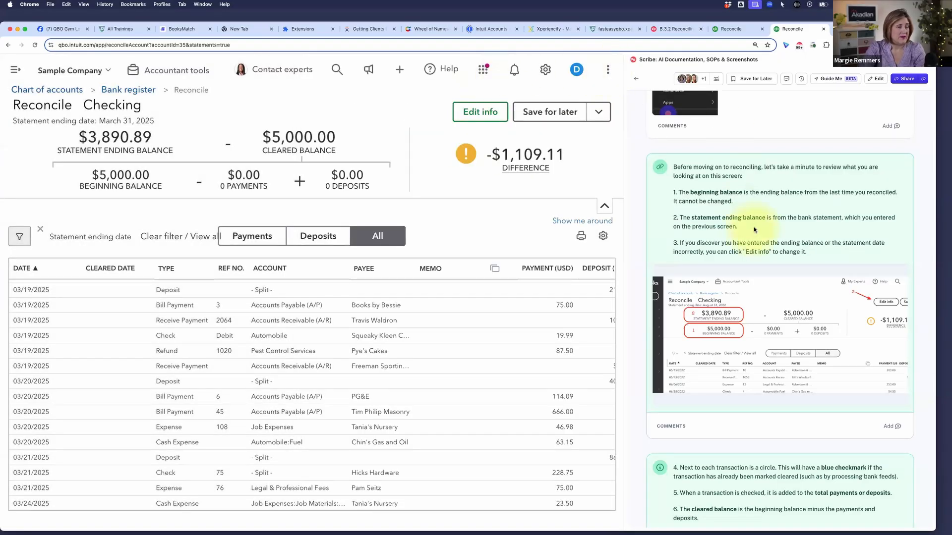
# Read the guide's notes on cleared checkmarks, and try marking the 218.75 deposit as cleared before unmarking it.
pyautogui.scroll(-7, 753, 227)
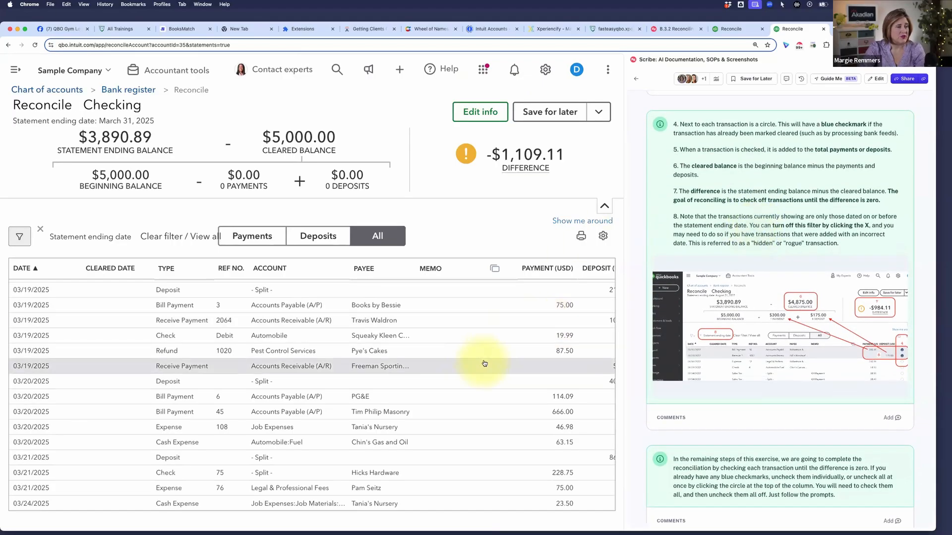
pyautogui.hscroll(3, 483, 363)
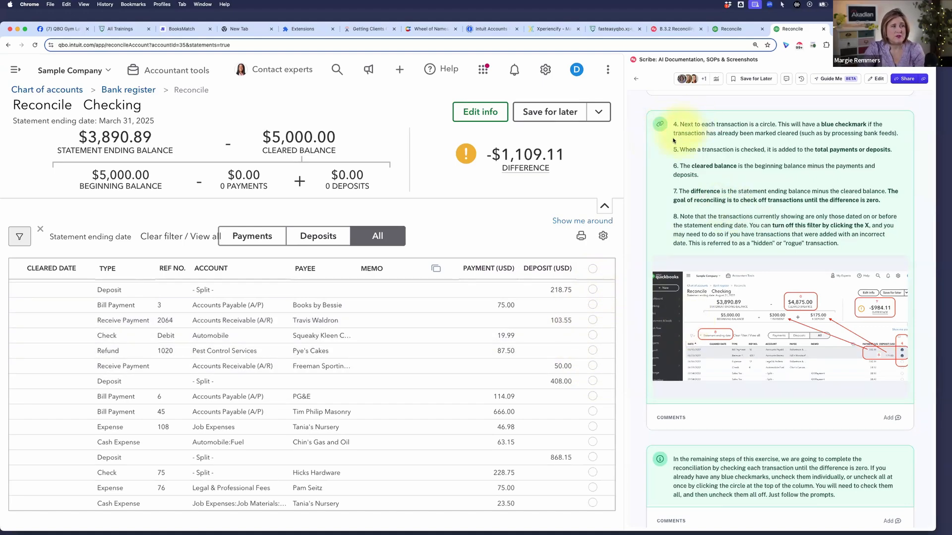
pyautogui.scroll(-1, 781, 137)
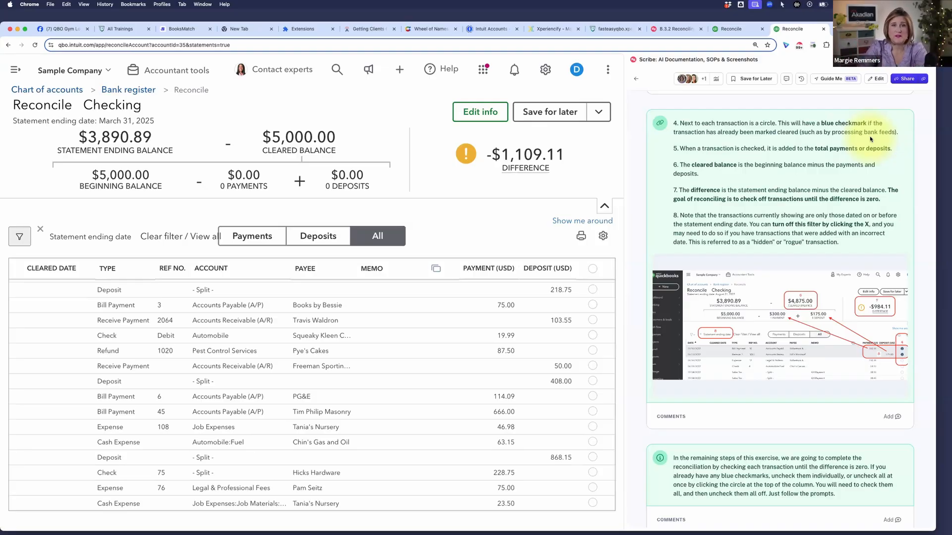
pyautogui.moveTo(525, 154)
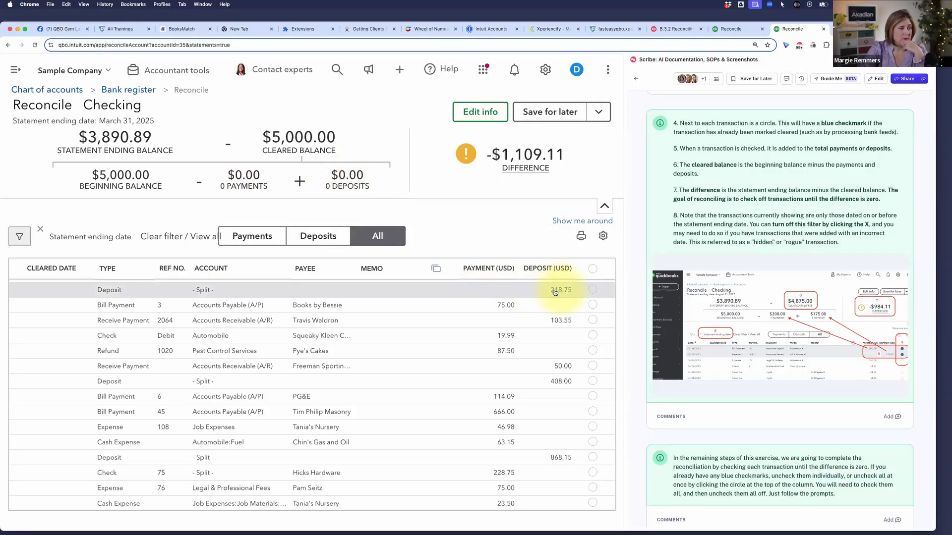
pyautogui.click(593, 289)
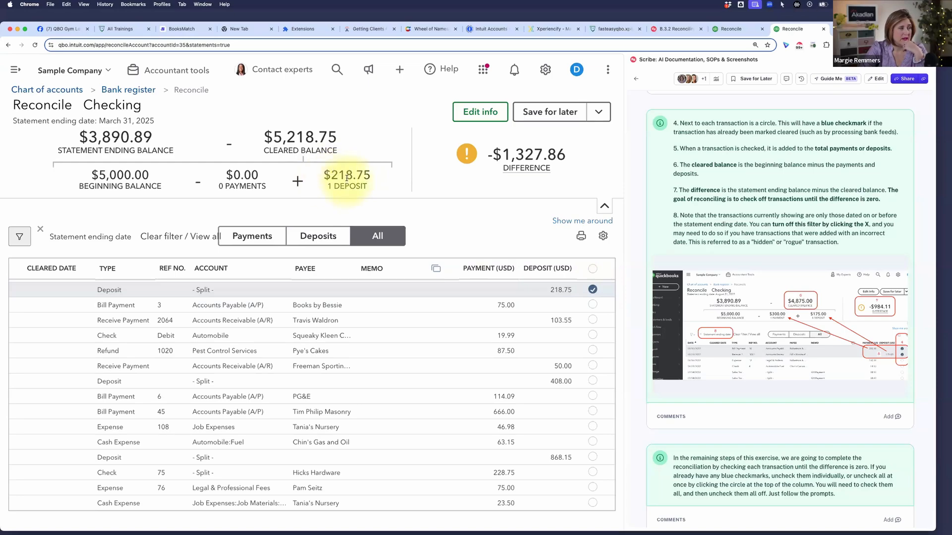
pyautogui.click(591, 290)
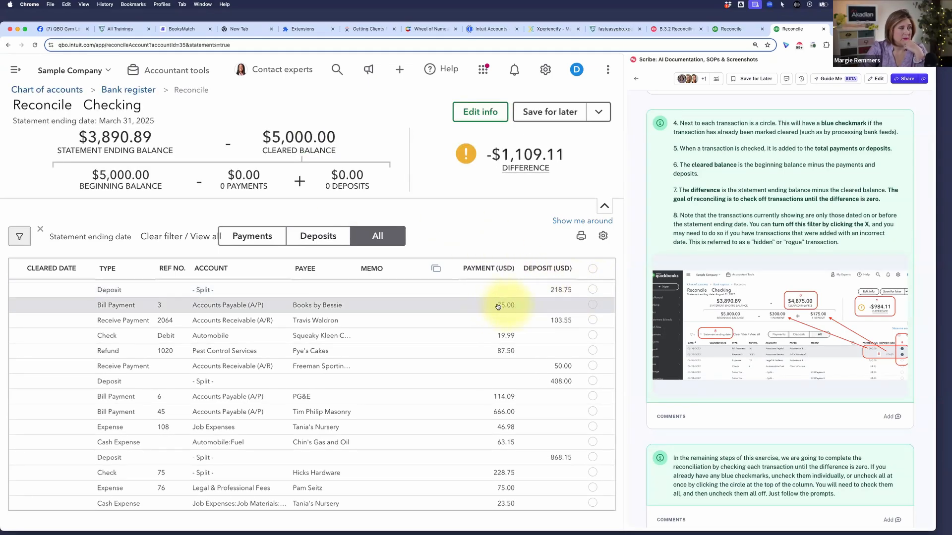
# Mark the 75.00 bill payment to Books by Bessie as cleared and compare the reconciliation totals with the guide's explanation.
pyautogui.click(592, 304)
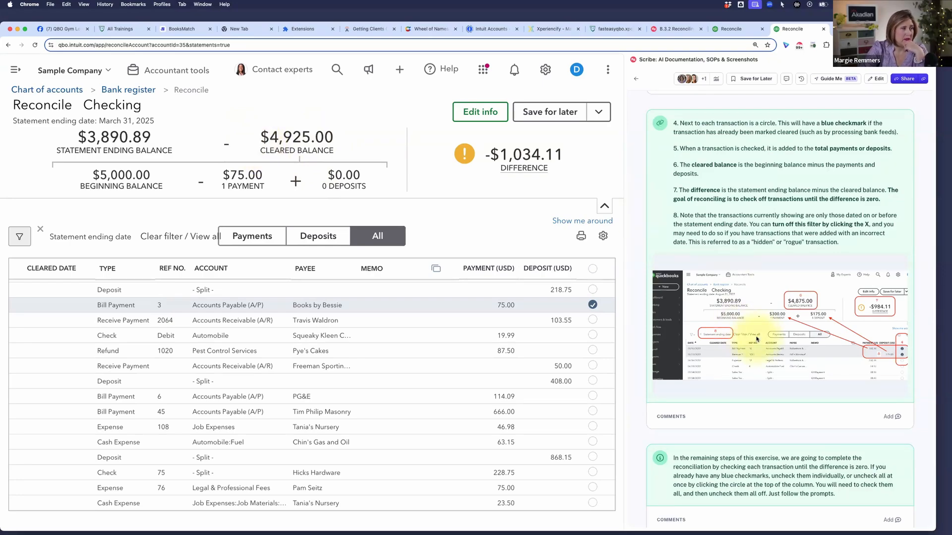
pyautogui.scroll(-2, 757, 339)
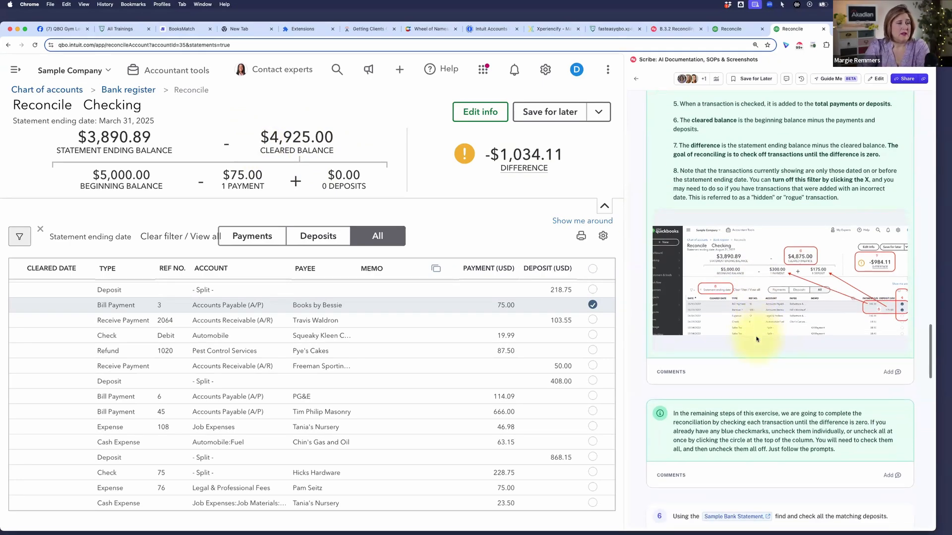
pyautogui.scroll(2, 738, 339)
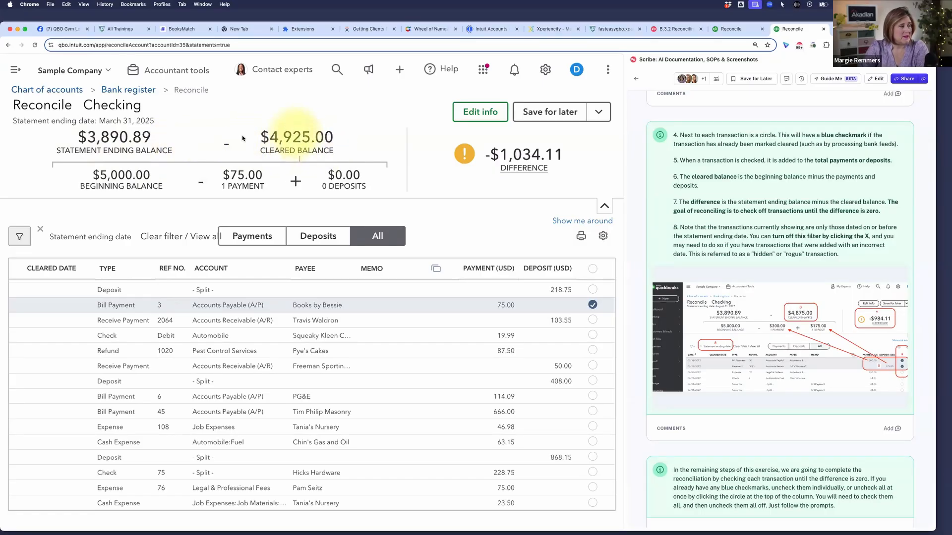
pyautogui.moveTo(500, 156)
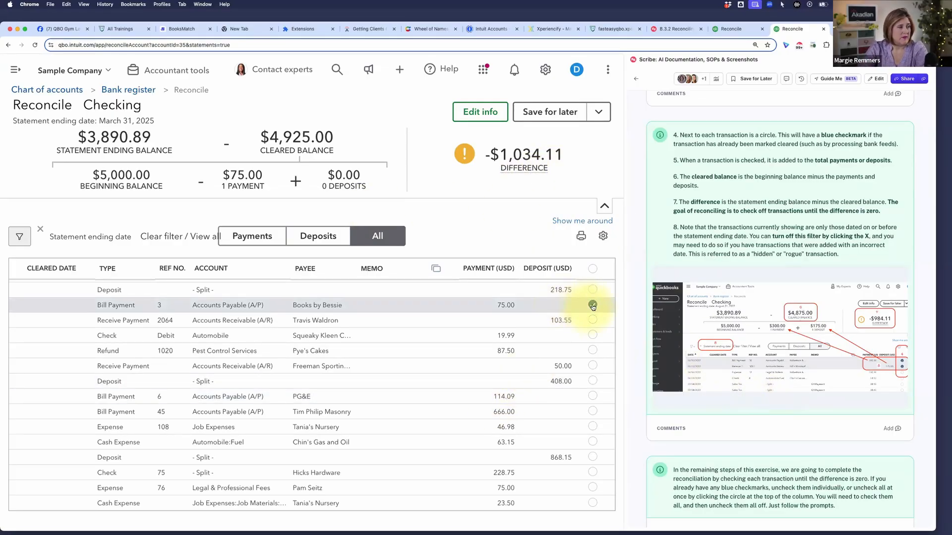
# Read the guide's instructions on removing existing checkmarks and unmark the 75.00 Books by Bessie bill payment.
pyautogui.click(592, 305)
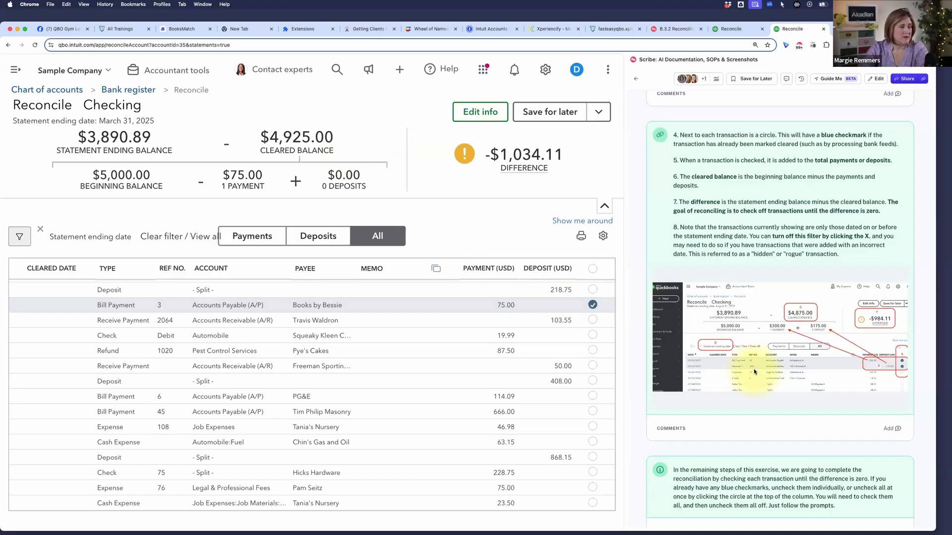
pyautogui.scroll(-3, 754, 372)
pyautogui.scroll(-5, 754, 371)
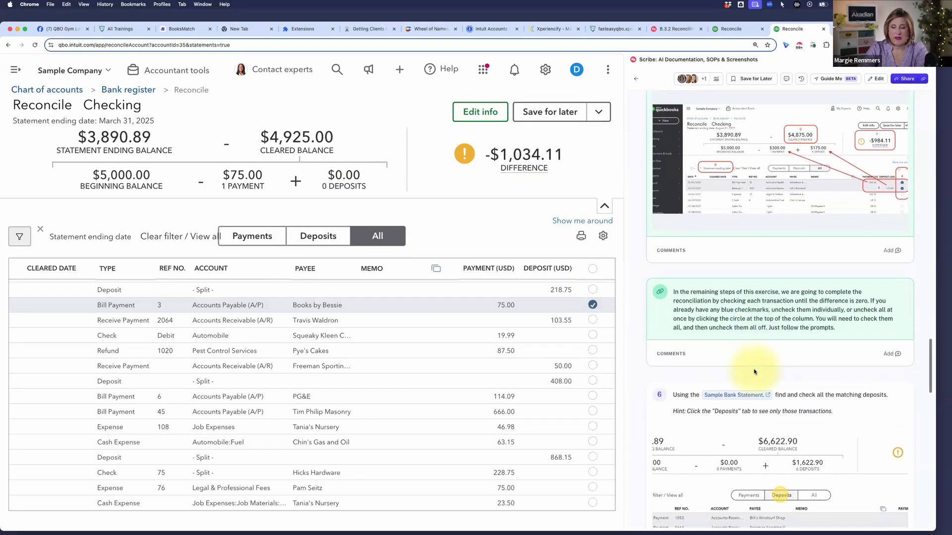
pyautogui.scroll(-6, 754, 372)
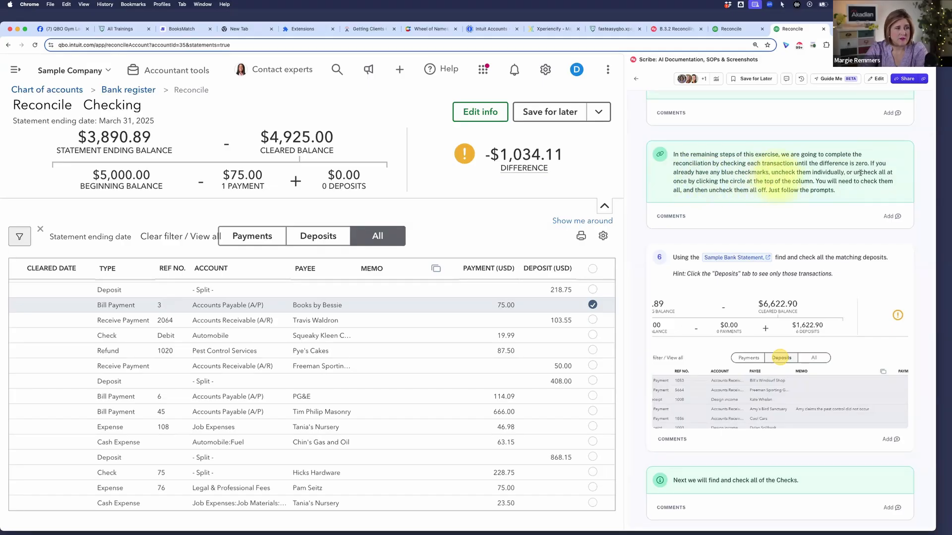
pyautogui.rightClick(593, 304)
pyautogui.click(589, 305)
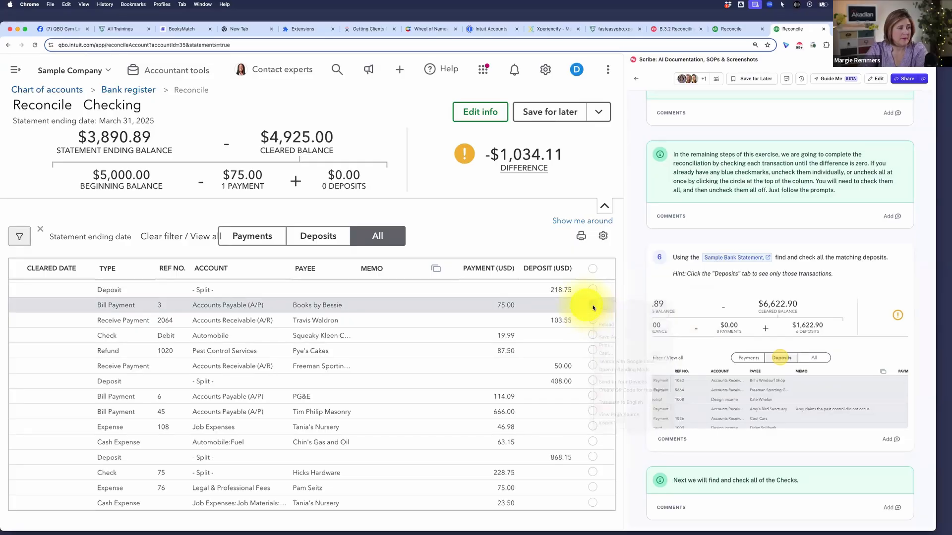
pyautogui.click(593, 305)
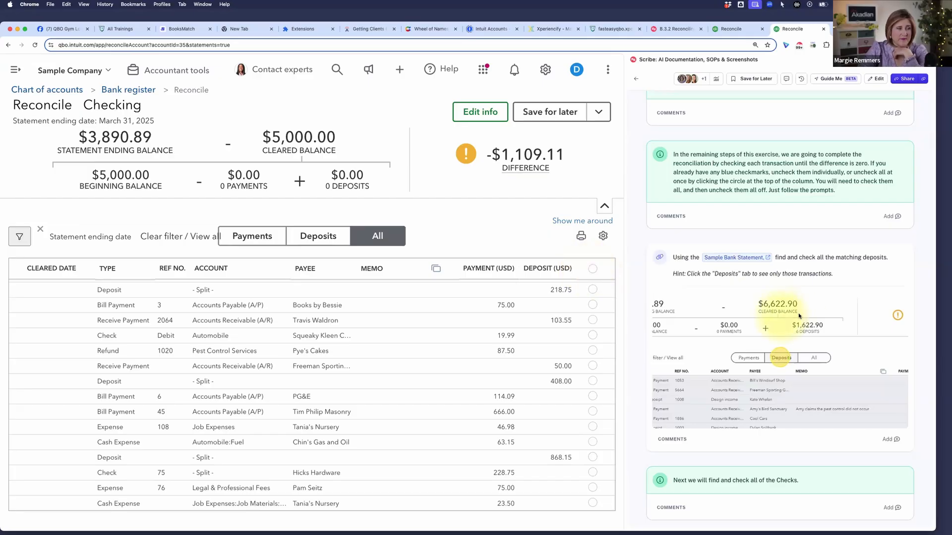
# Show only the deposits in the Checking reconciliation and read the guide's instructions for matching deposits and checks.
pyautogui.scroll(-2, 750, 268)
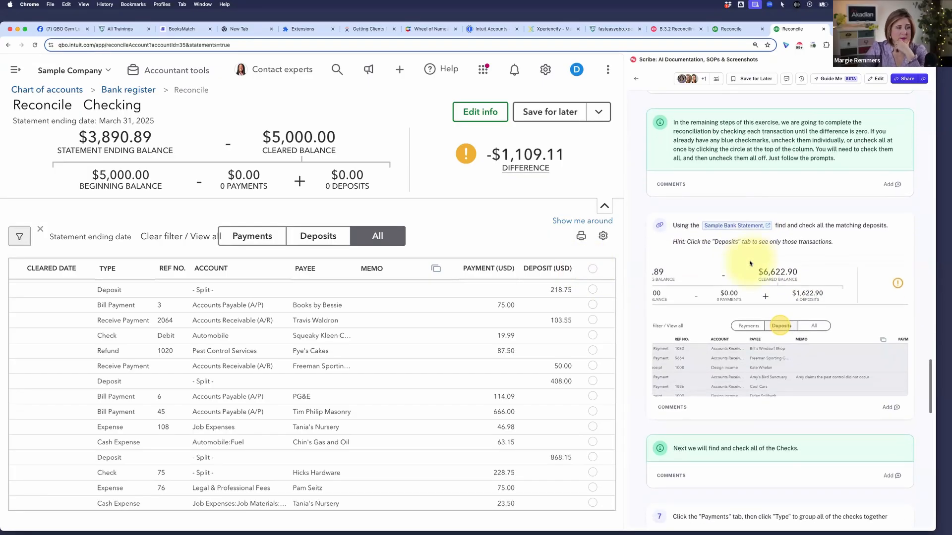
pyautogui.scroll(-2, 750, 263)
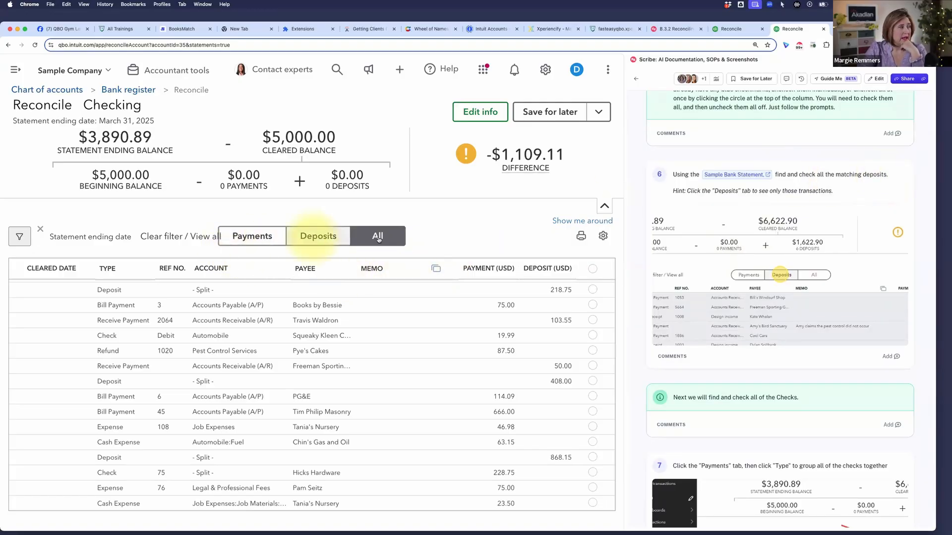
pyautogui.click(322, 238)
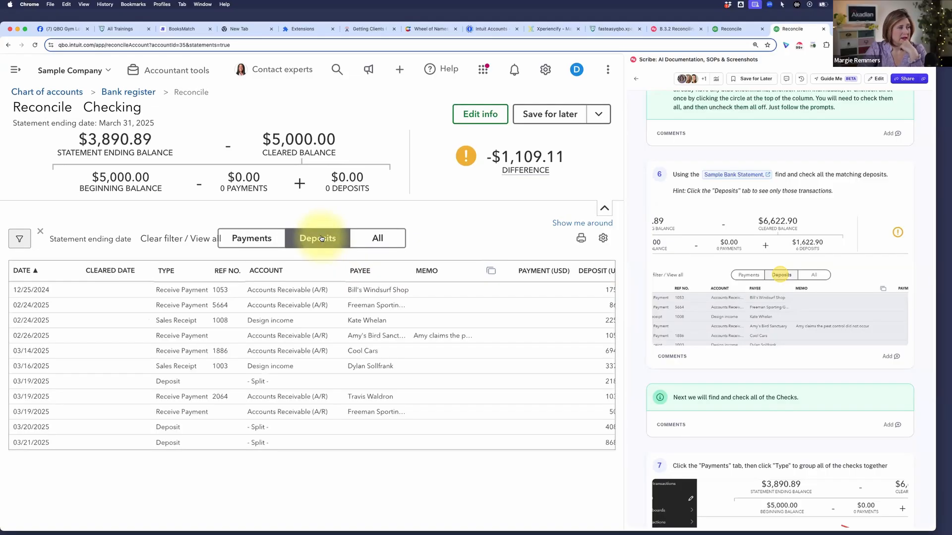
pyautogui.hscroll(3, 393, 336)
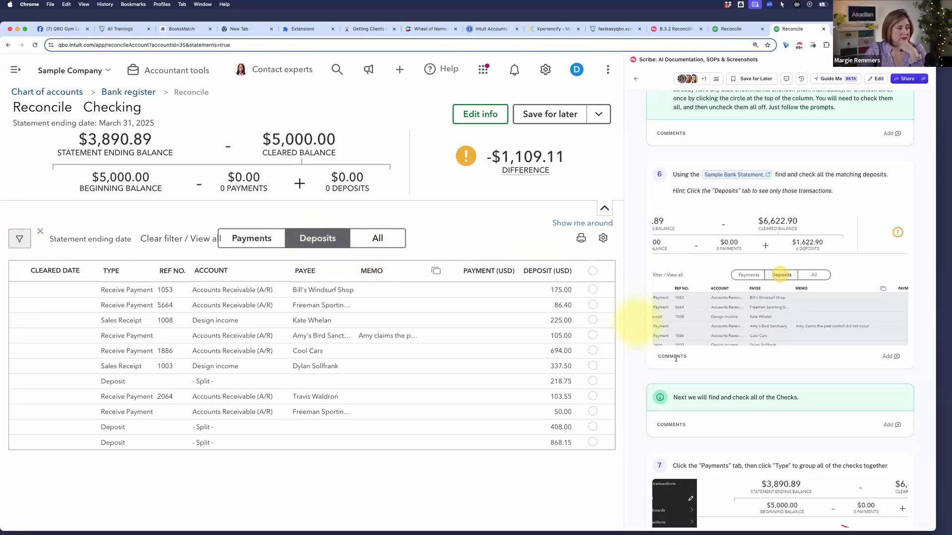
pyautogui.scroll(-5, 724, 381)
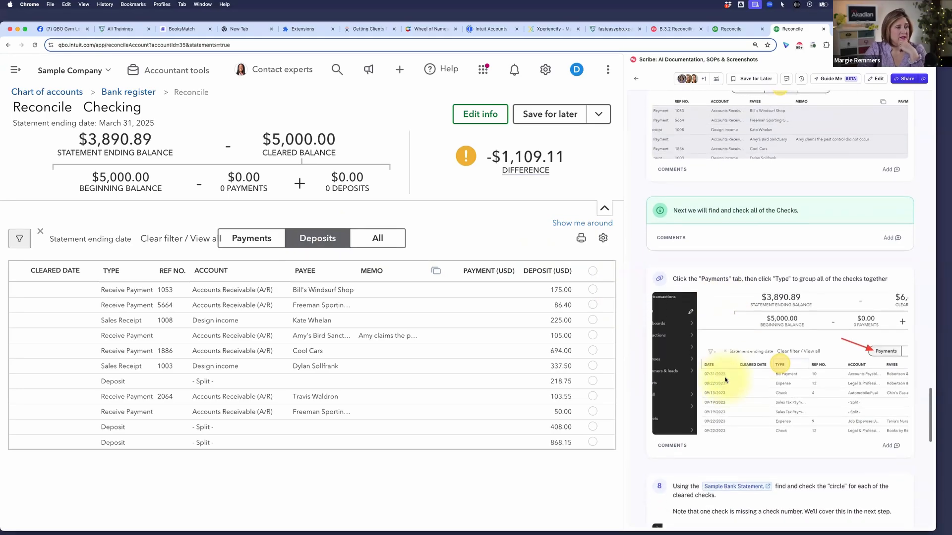
pyautogui.scroll(-1, 725, 381)
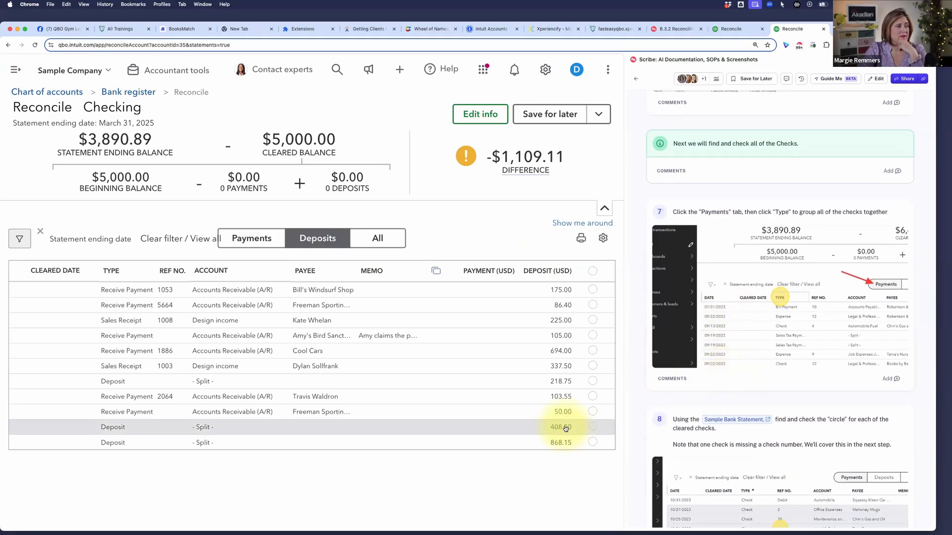
pyautogui.scroll(-1, 876, 170)
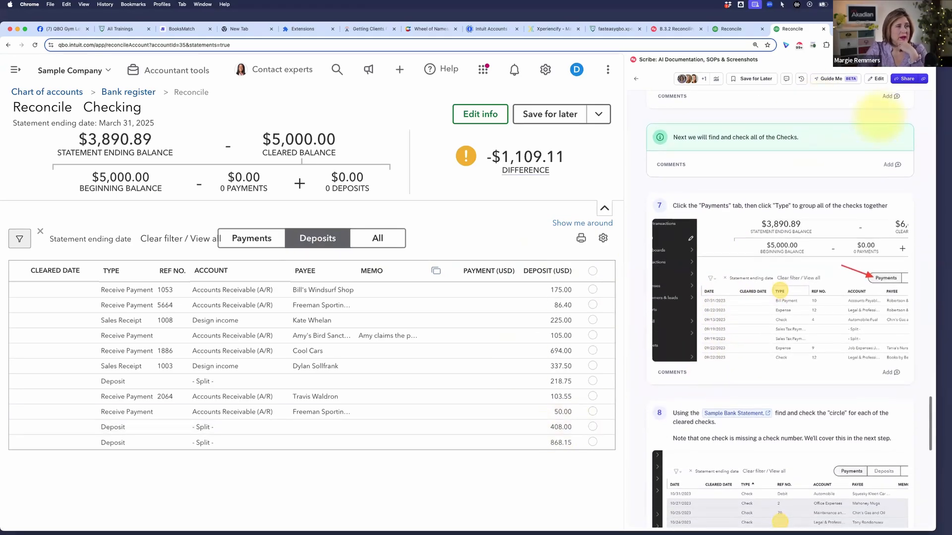
# Compare the dates and amounts of the listed deposits with the deposits section of the sample bank statement.
pyautogui.click(854, 28)
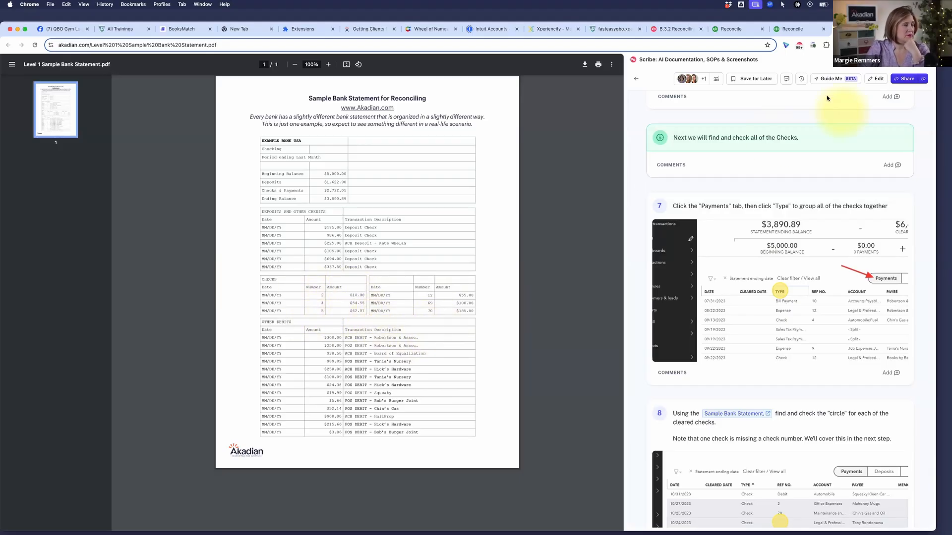
pyautogui.click(794, 30)
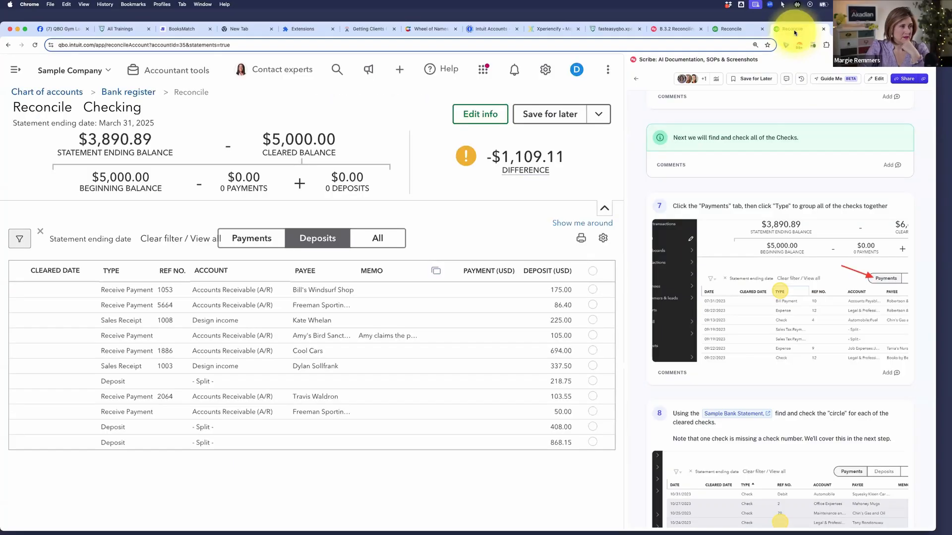
pyautogui.hscroll(-3, 331, 325)
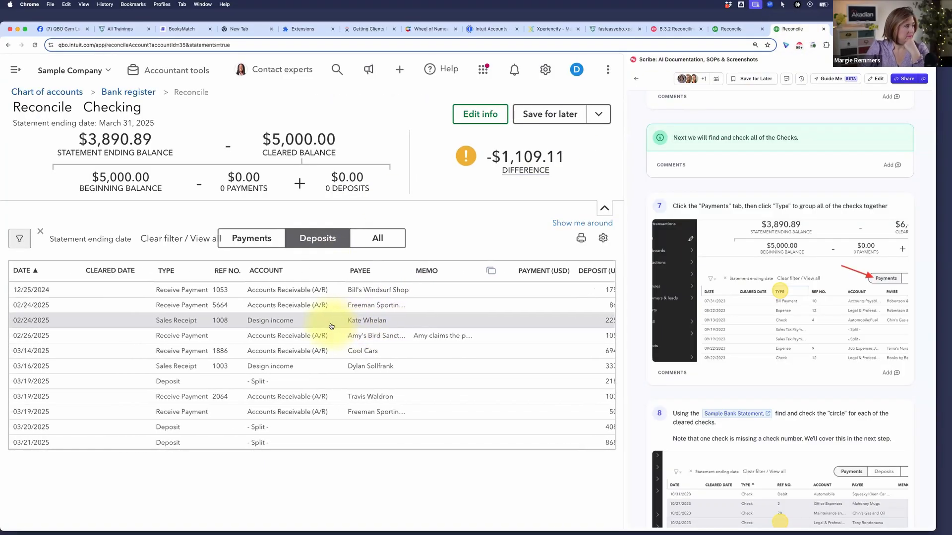
pyautogui.hscroll(1, 331, 325)
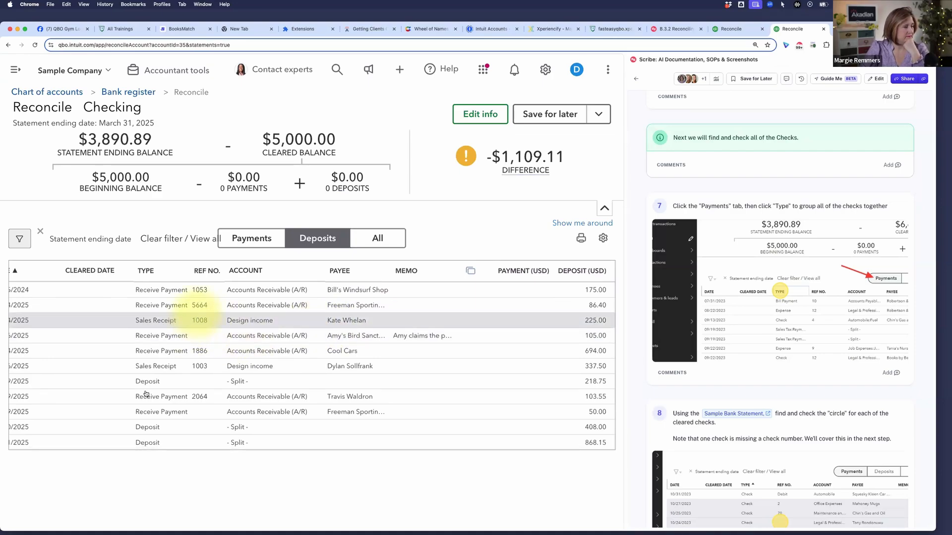
pyautogui.hscroll(-1, 203, 377)
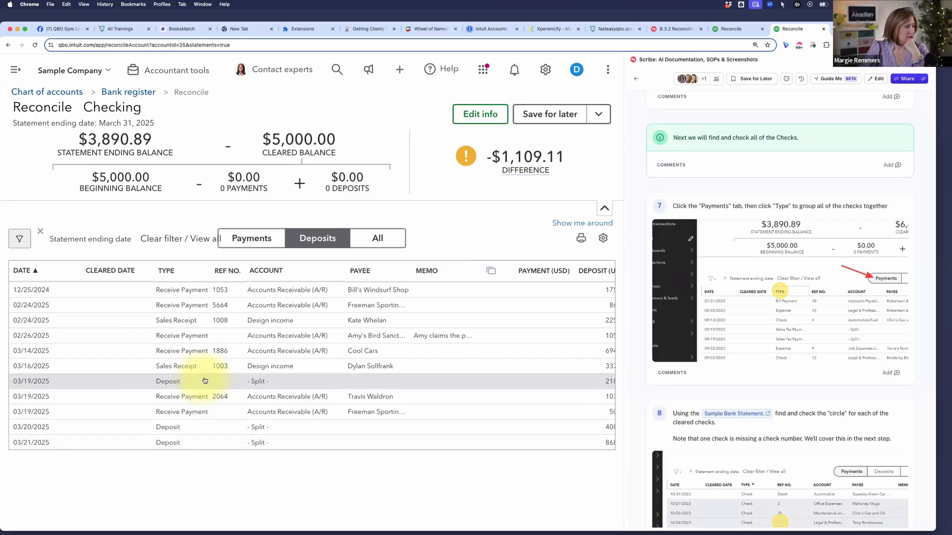
pyautogui.hscroll(3, 205, 380)
pyautogui.scroll(-1, 793, 248)
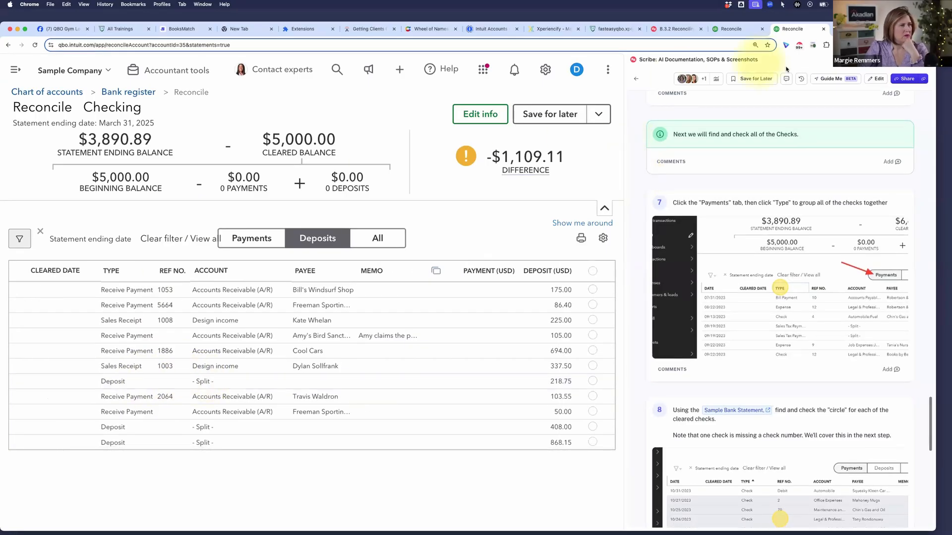
pyautogui.scroll(1, 824, 275)
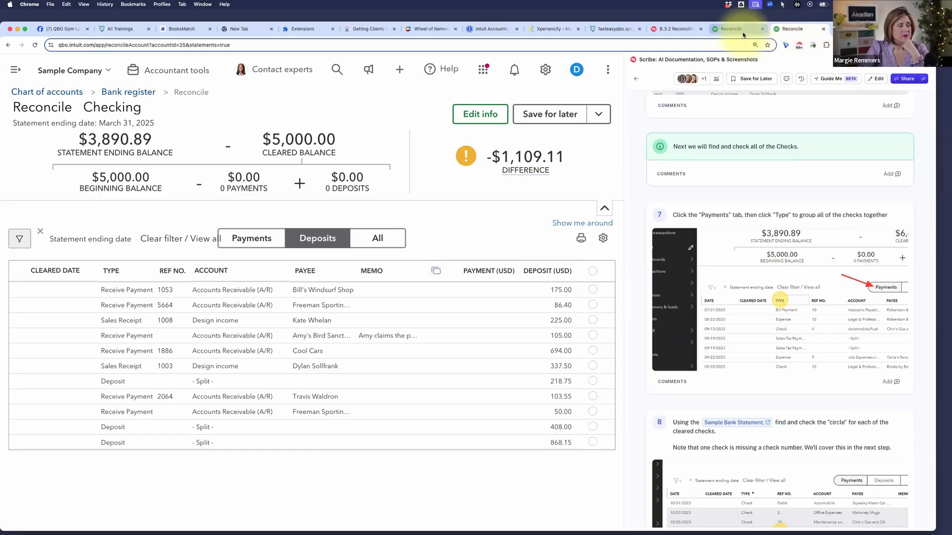
pyautogui.click(732, 29)
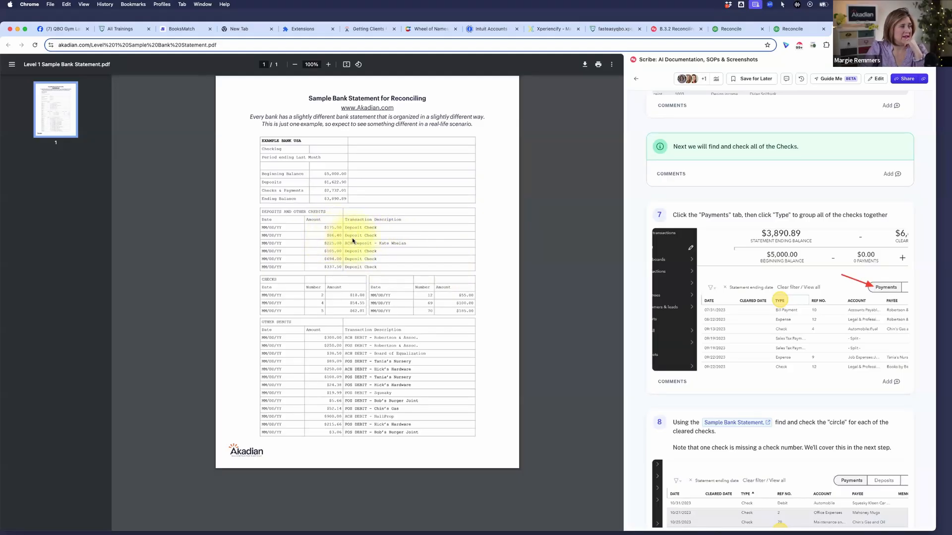
# Mark the 175.00, 86.40, 225.00, 105.00, 694.00 and 337.50 deposits as cleared, matching them against the sample bank statement.
pyautogui.click(792, 29)
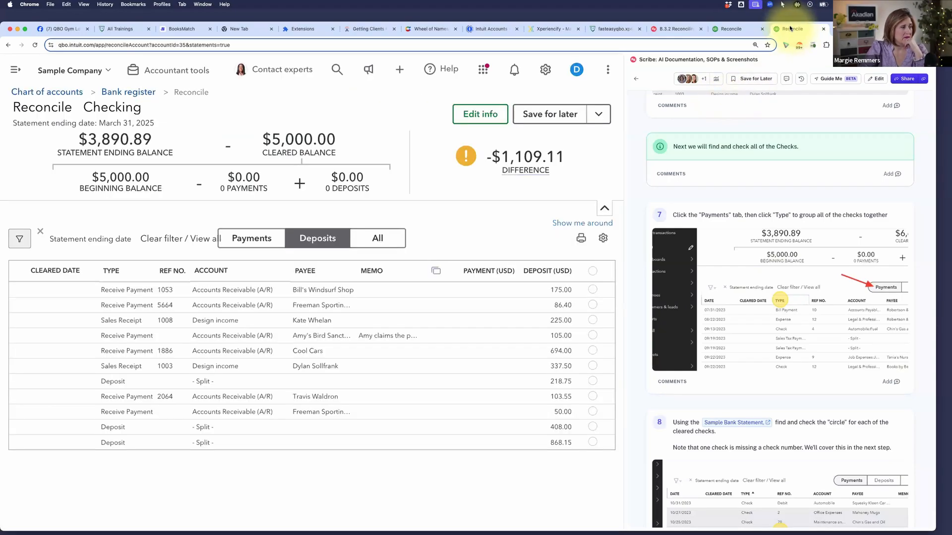
pyautogui.click(594, 290)
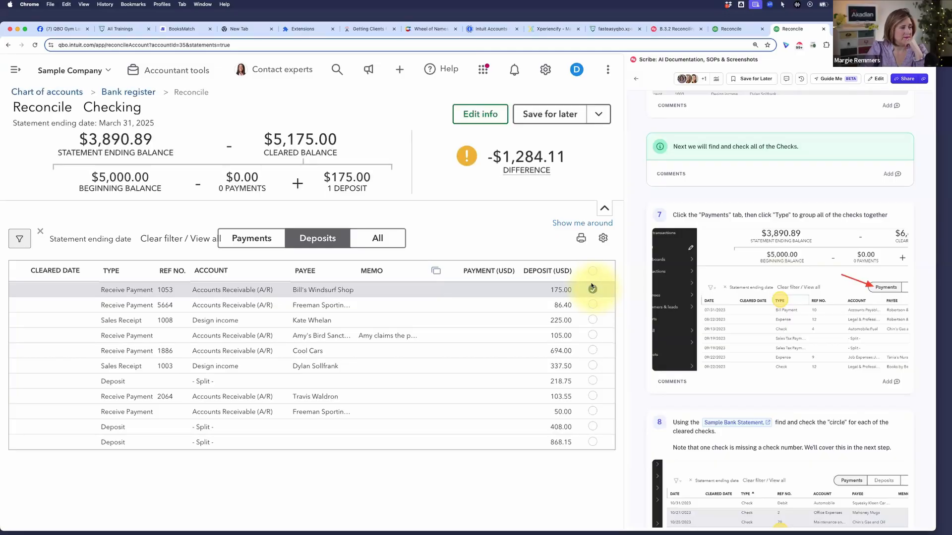
pyautogui.click(593, 305)
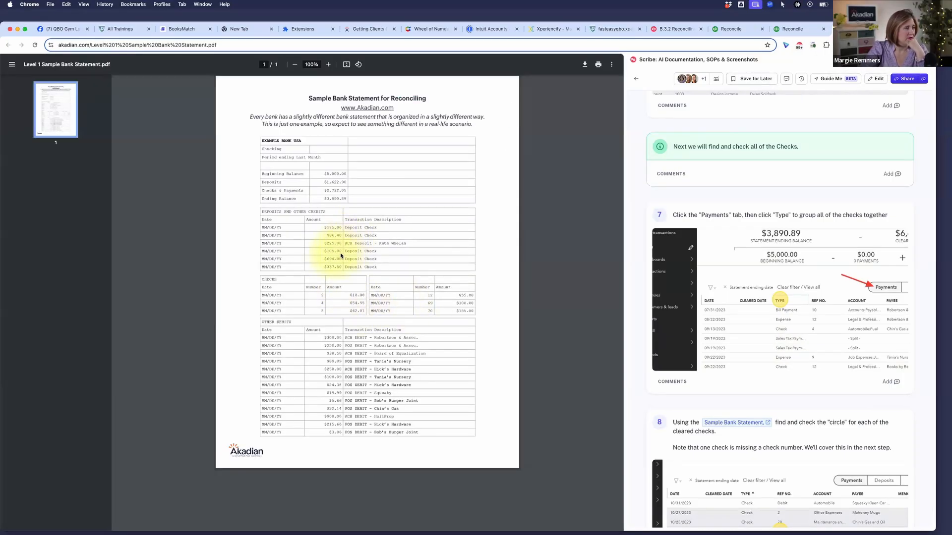
pyautogui.click(792, 29)
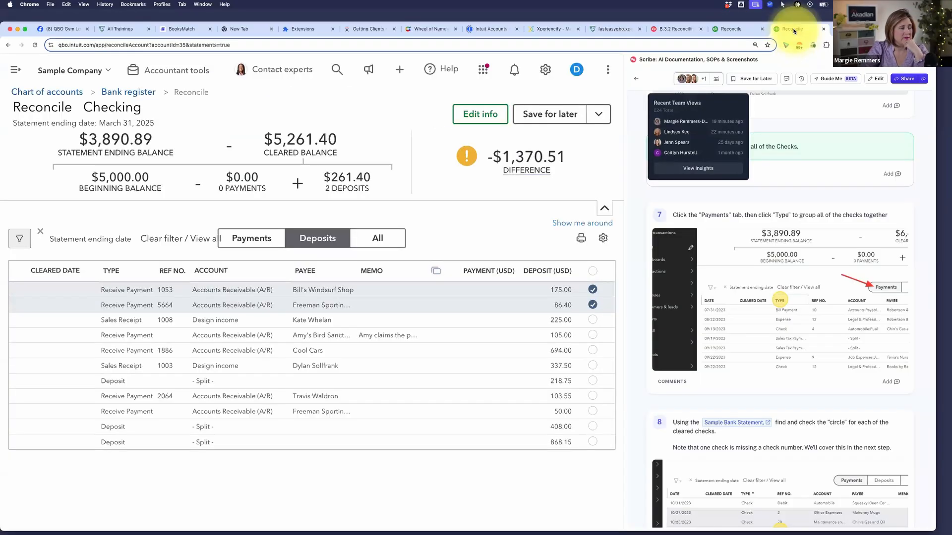
pyautogui.click(592, 320)
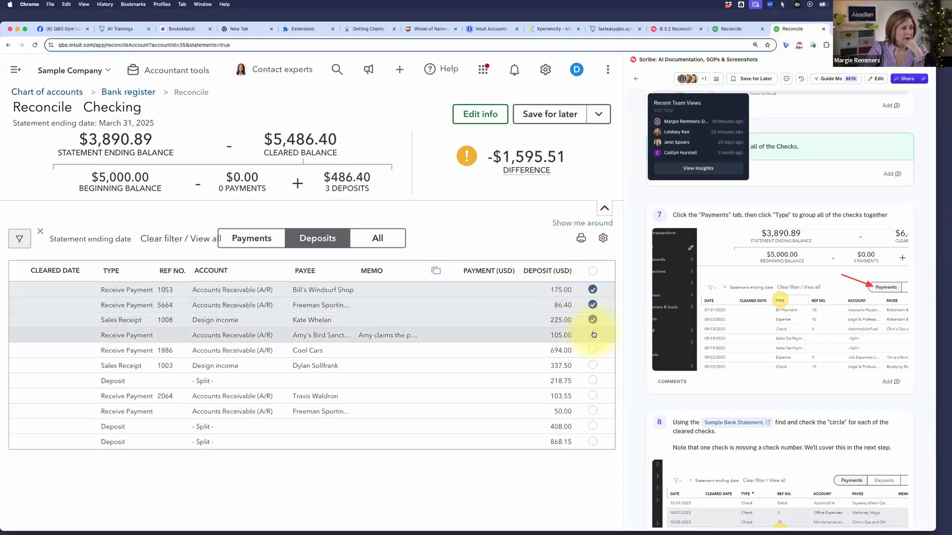
pyautogui.click(593, 335)
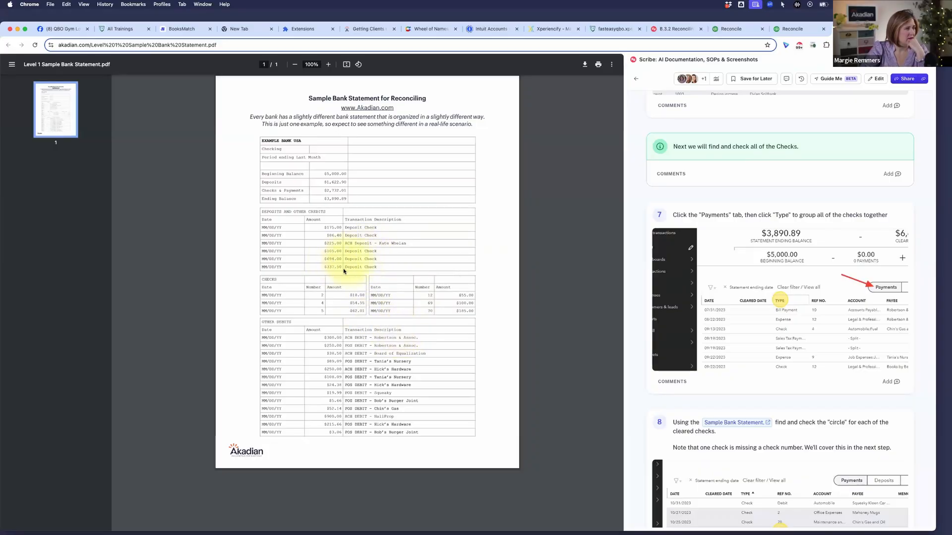
pyautogui.click(799, 32)
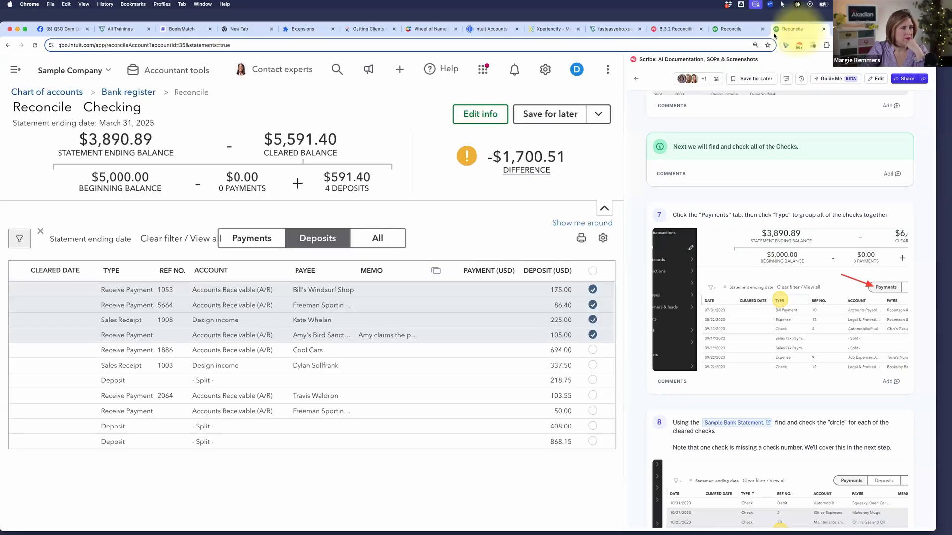
pyautogui.click(586, 351)
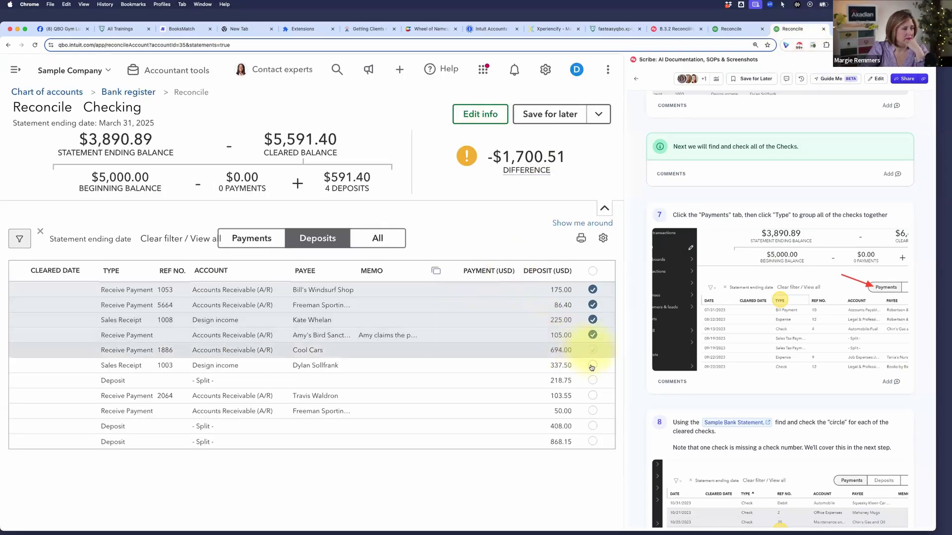
pyautogui.click(592, 365)
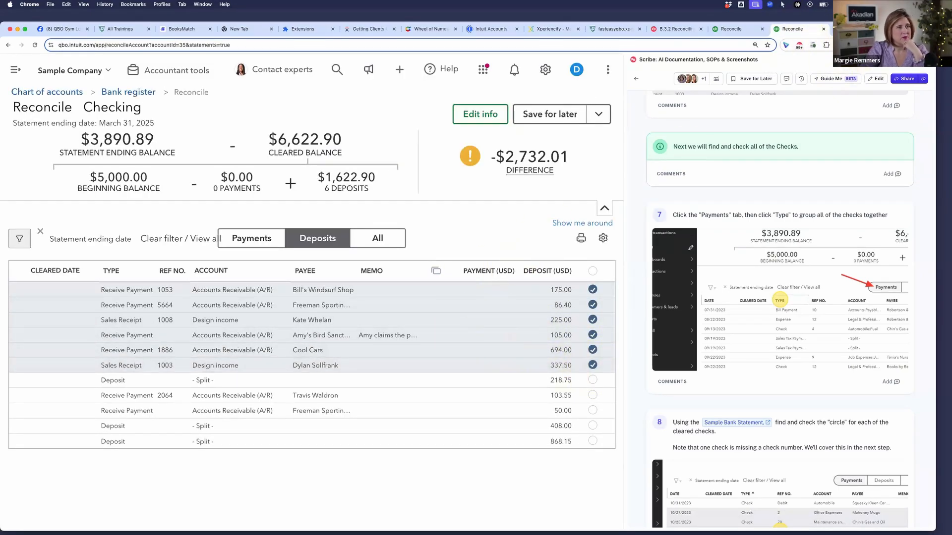
# Review the guide's instructions for finding the checks and show only the payments in the Checking reconciliation.
pyautogui.click(854, 30)
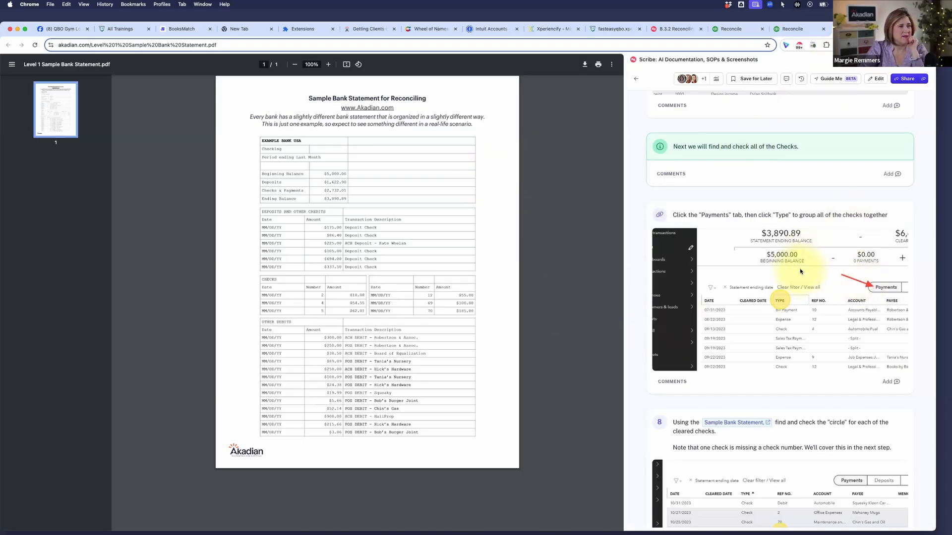
pyautogui.scroll(2, 800, 270)
pyautogui.scroll(4, 800, 271)
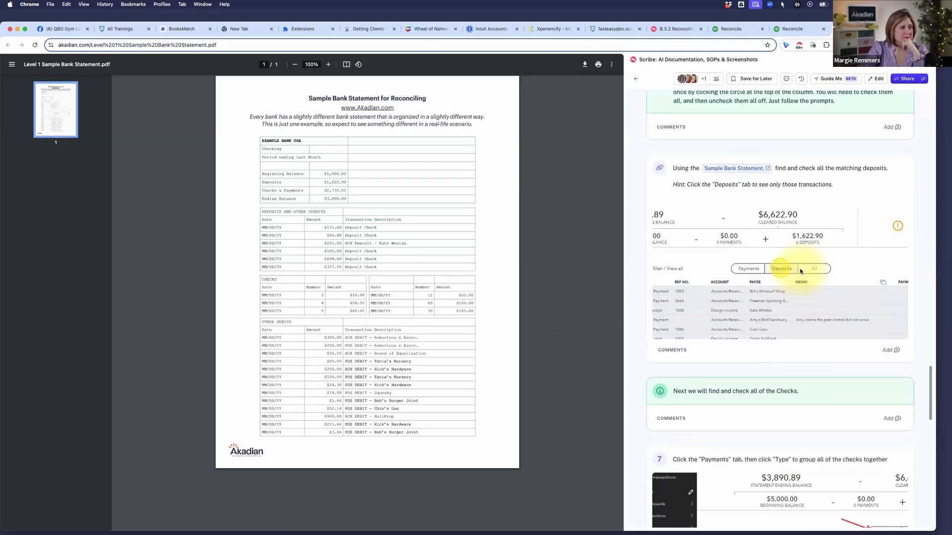
pyautogui.scroll(-6, 799, 269)
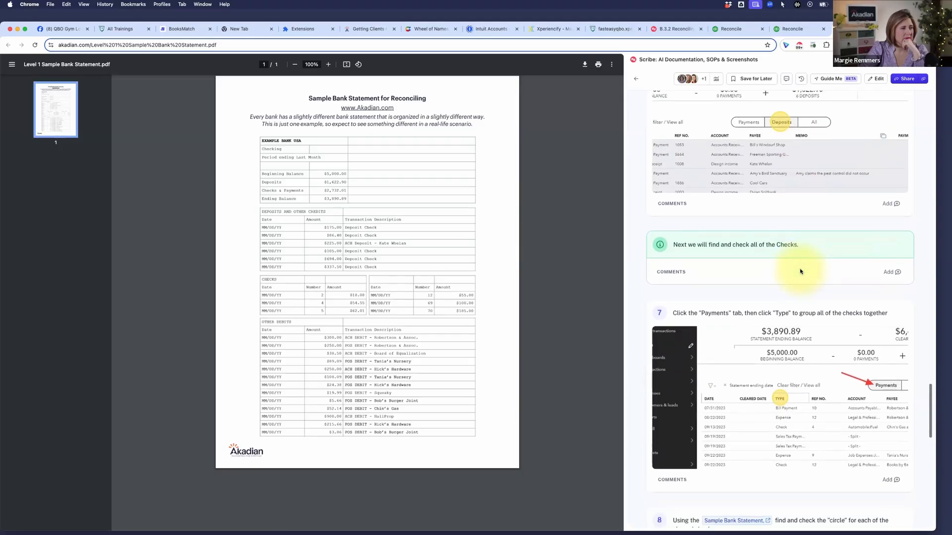
pyautogui.scroll(-2, 799, 268)
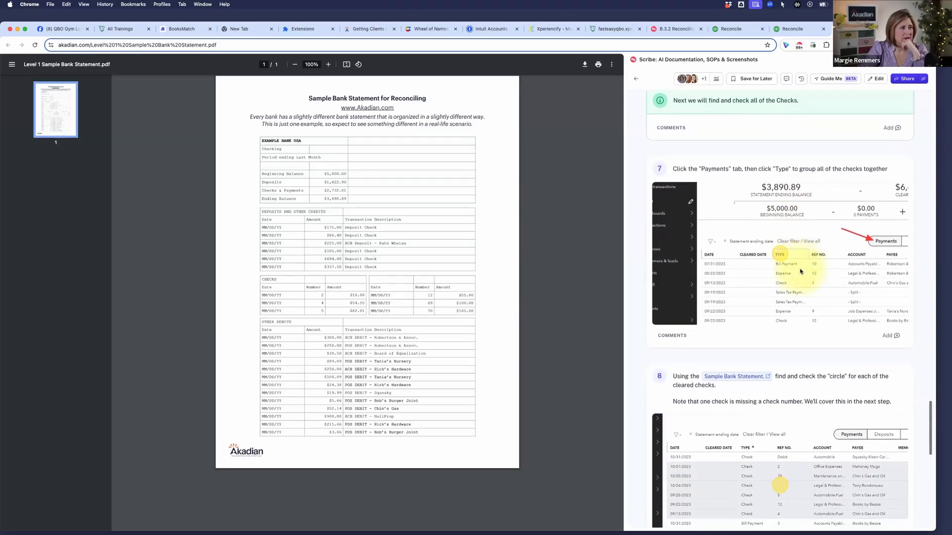
pyautogui.scroll(1, 799, 269)
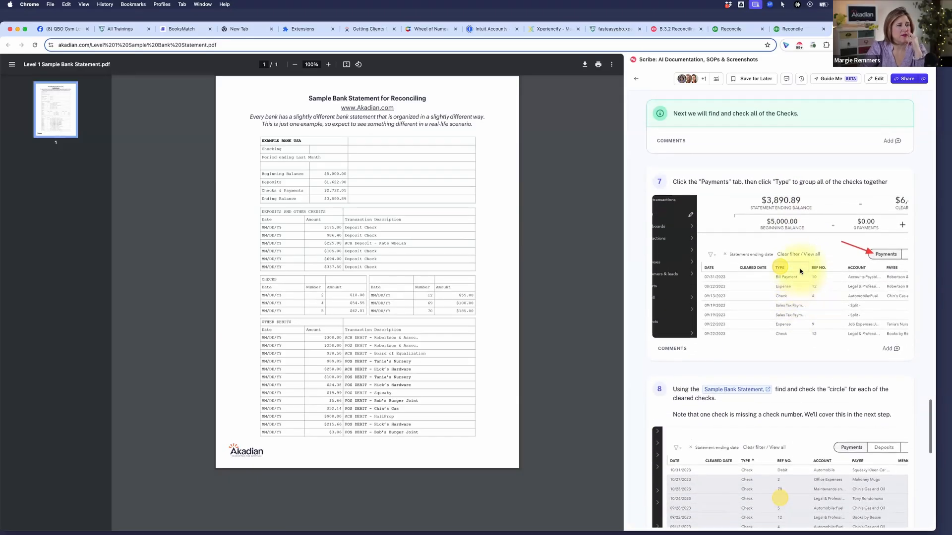
pyautogui.scroll(1, 799, 268)
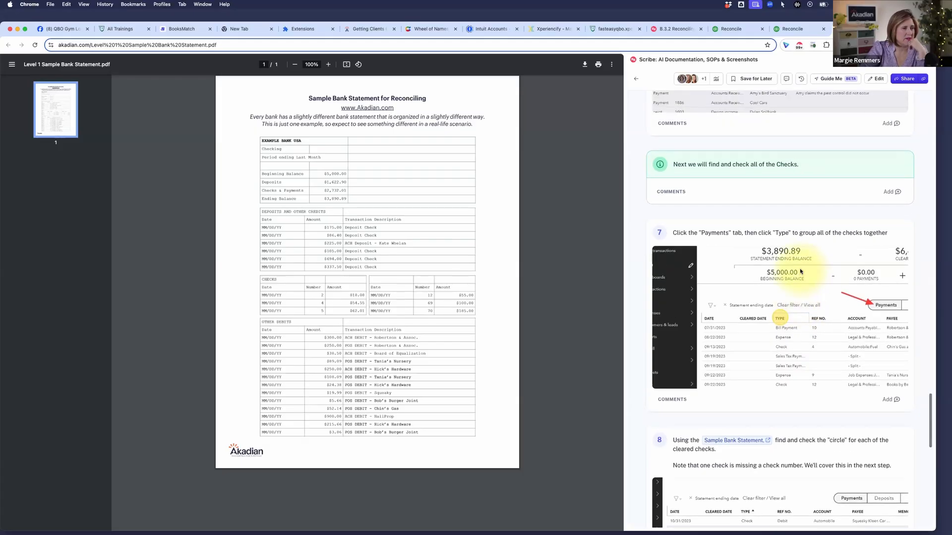
pyautogui.click(795, 28)
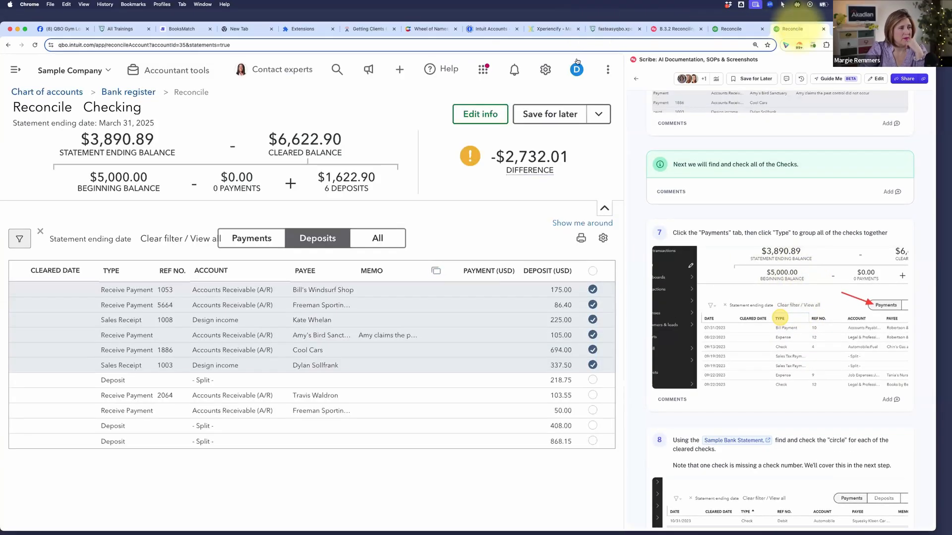
pyautogui.click(238, 237)
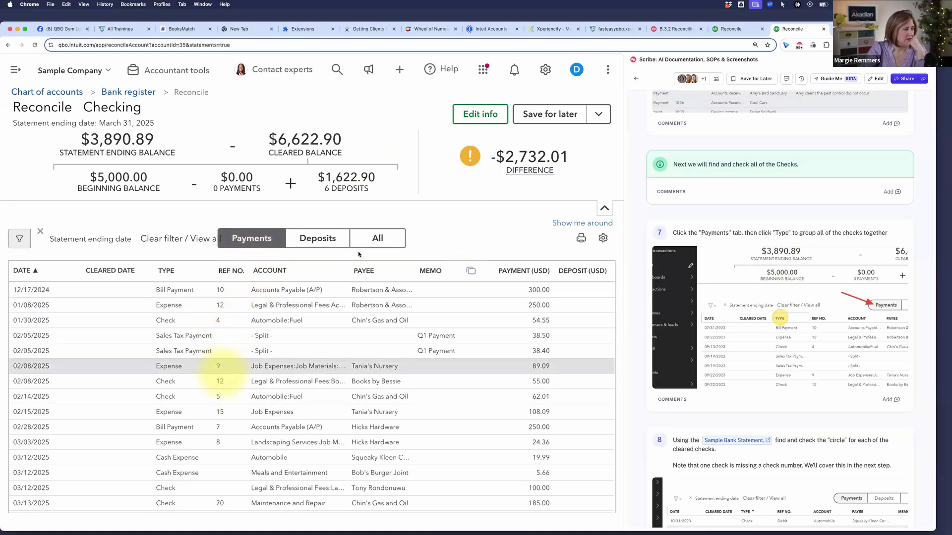
# Sort the payments by transaction type so that all checks are grouped together, as the guide instructs.
pyautogui.click(732, 28)
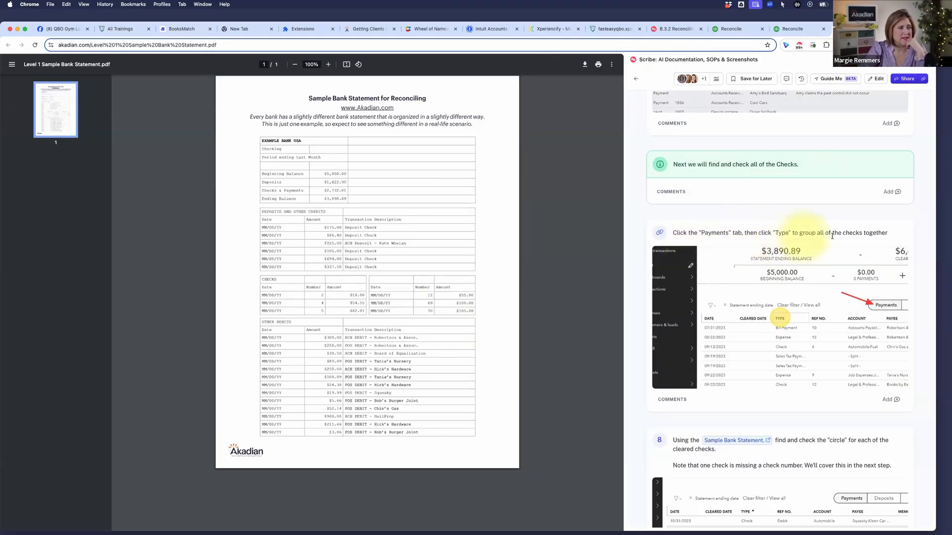
pyautogui.scroll(-2, 831, 240)
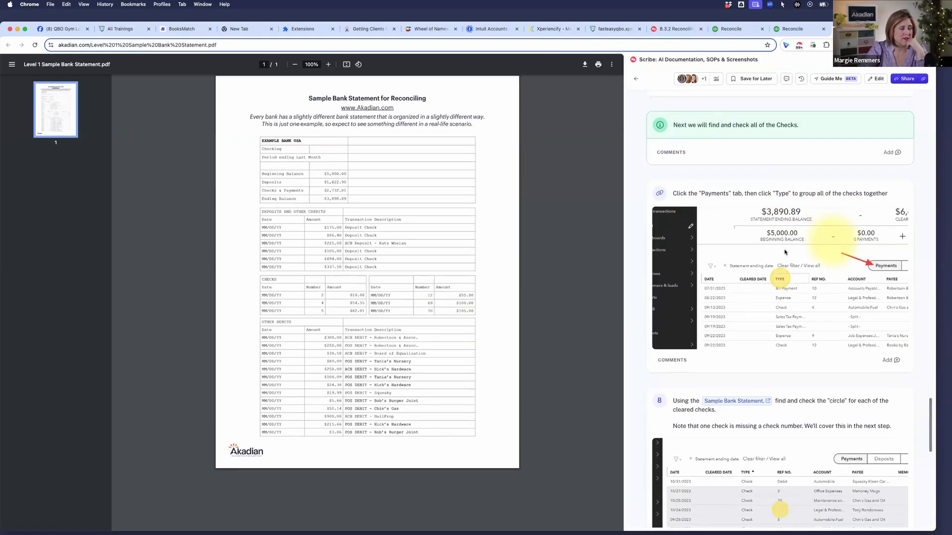
pyautogui.click(780, 29)
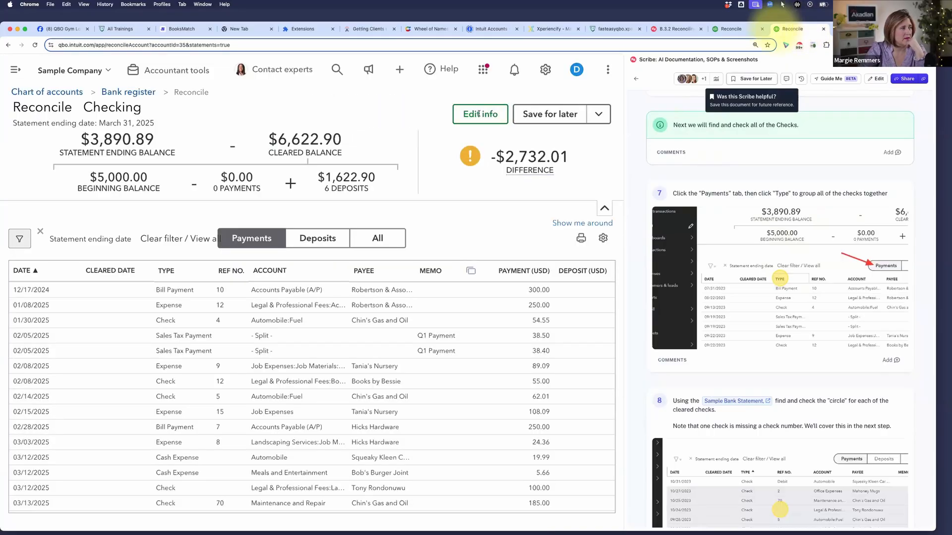
pyautogui.click(167, 272)
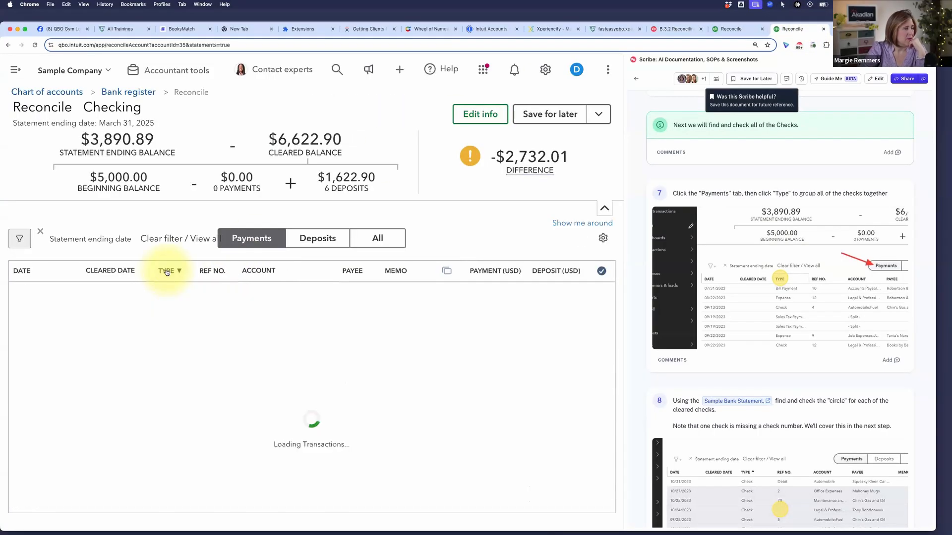
pyautogui.scroll(-5, 258, 333)
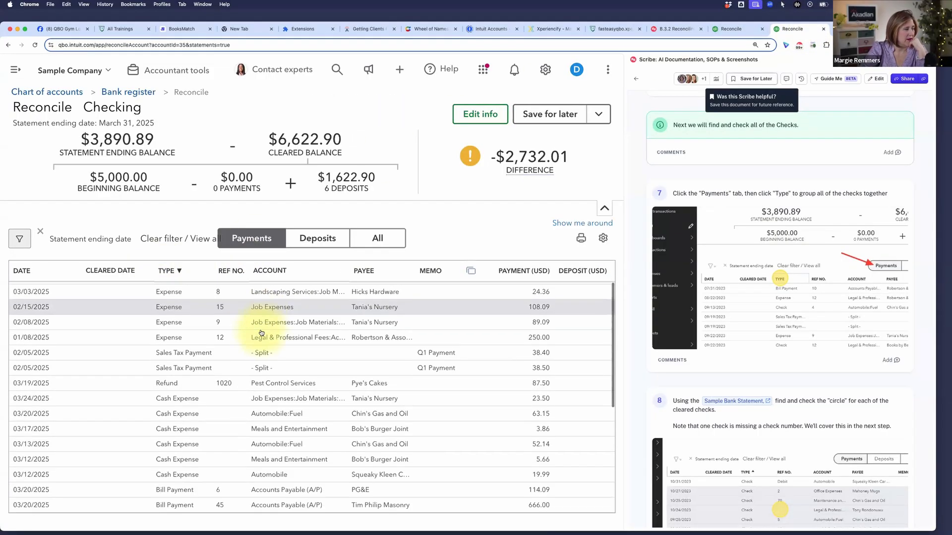
pyautogui.scroll(-3, 261, 333)
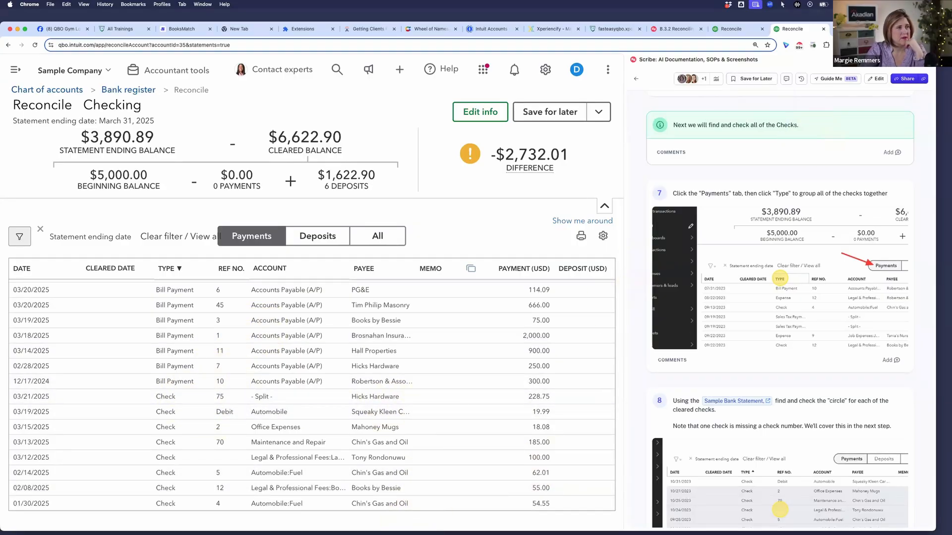
# Compare the checks with the bank statement and mark checks 2, 4 and 5 for 18.08, 54.55 and 62.01 as cleared.
pyautogui.click(849, 28)
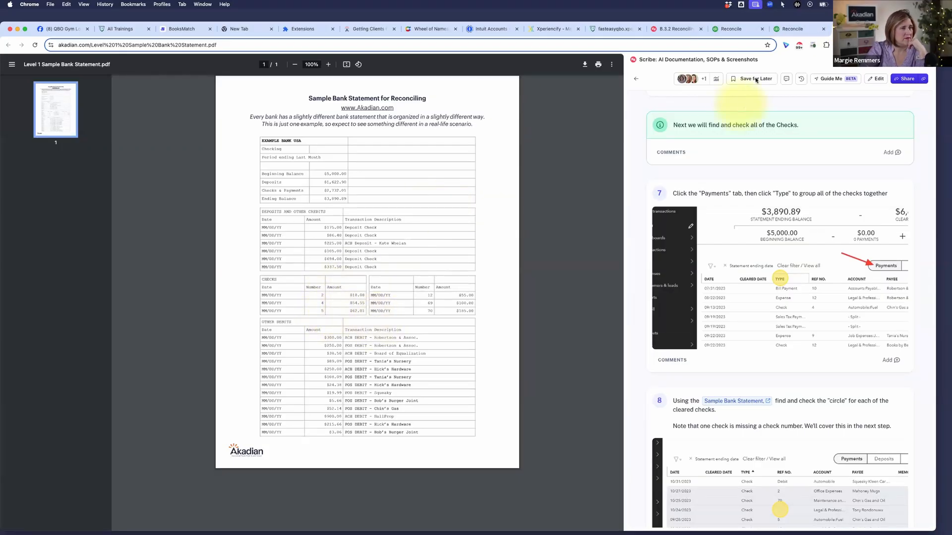
pyautogui.click(792, 29)
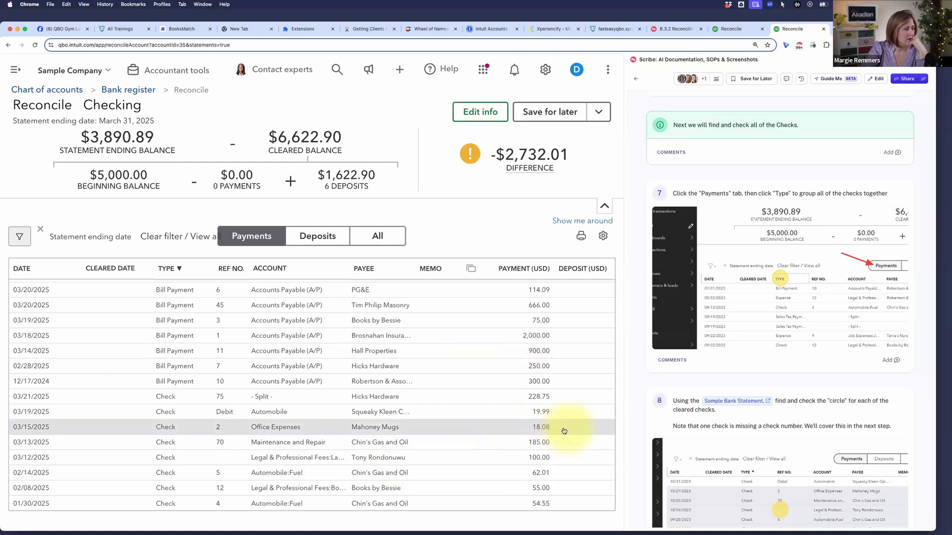
pyautogui.hscroll(2, 564, 430)
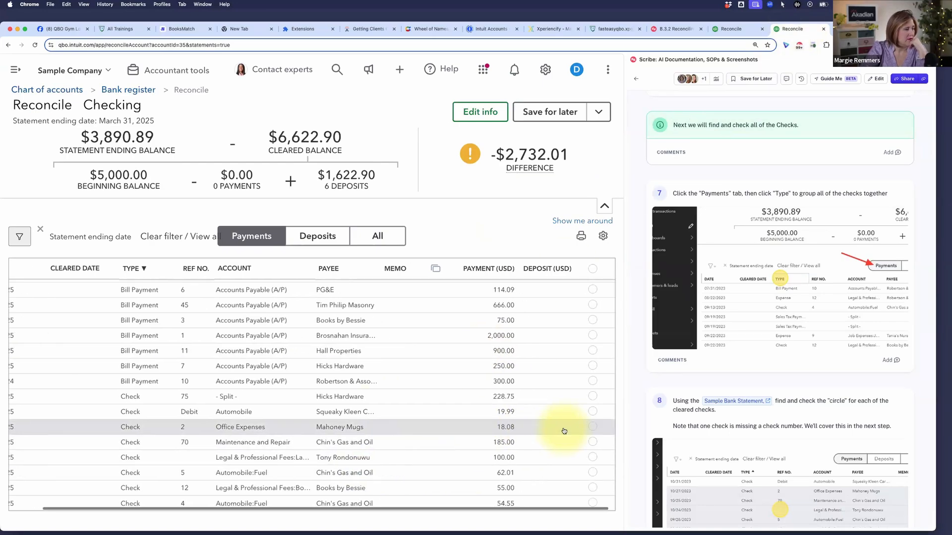
pyautogui.click(592, 427)
pyautogui.click(593, 503)
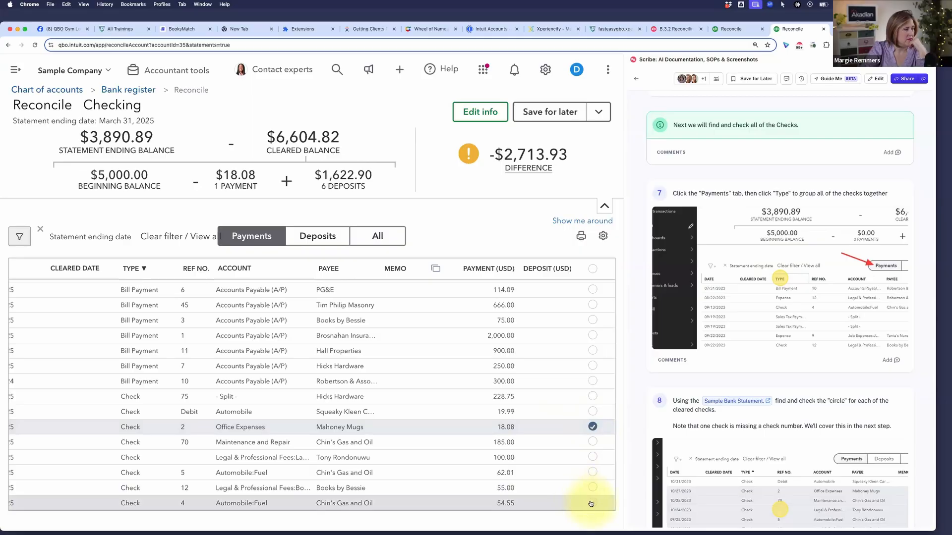
pyautogui.click(593, 473)
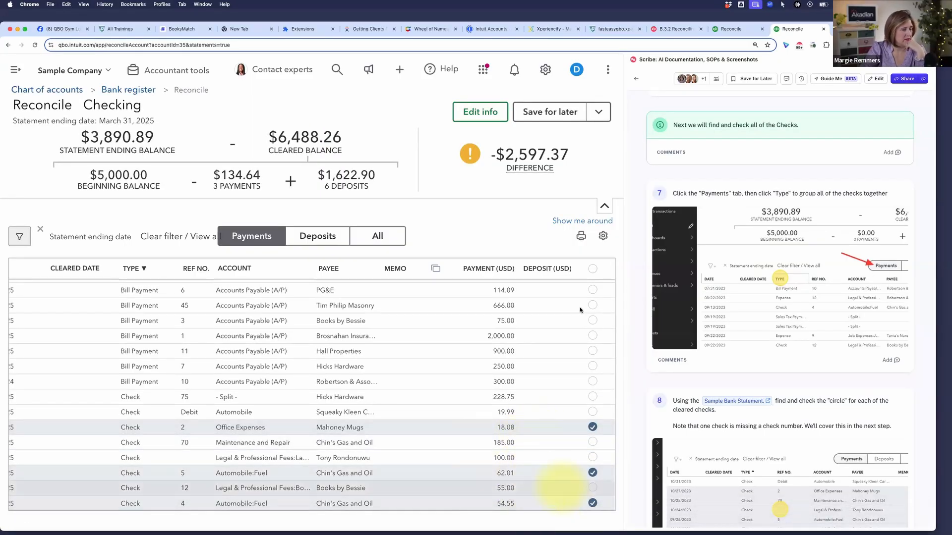
# Consult the statement's second column of checks and mark checks 12 and 70 for 55.00 and 185.00 as cleared.
pyautogui.click(850, 29)
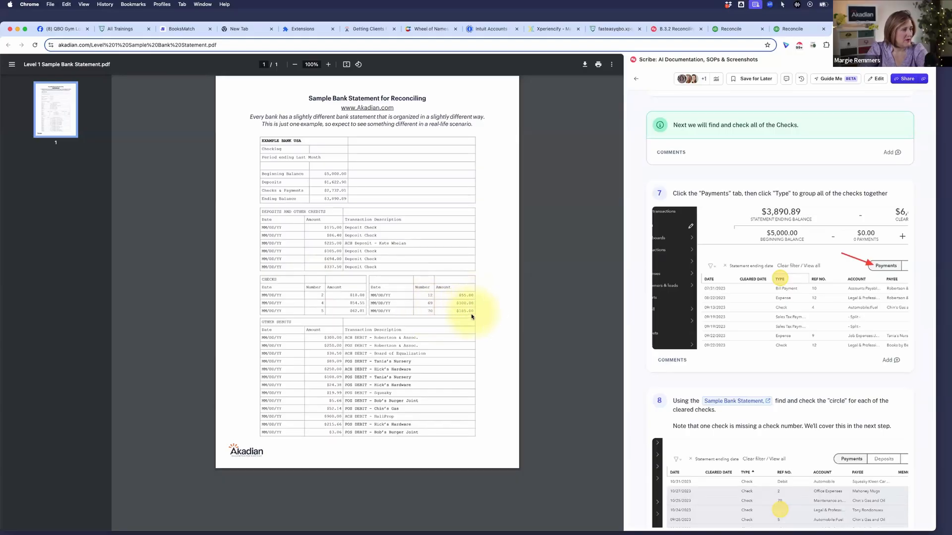
pyautogui.click(802, 33)
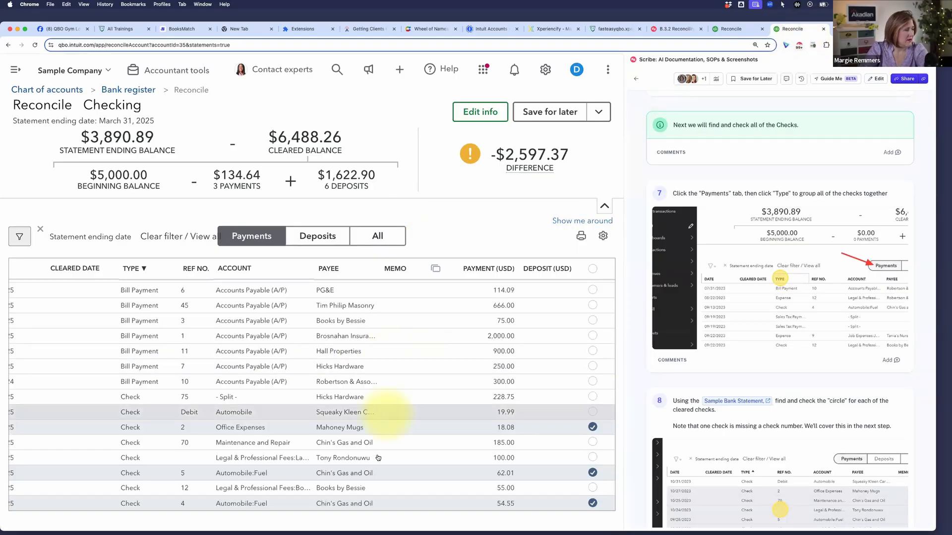
pyautogui.click(592, 488)
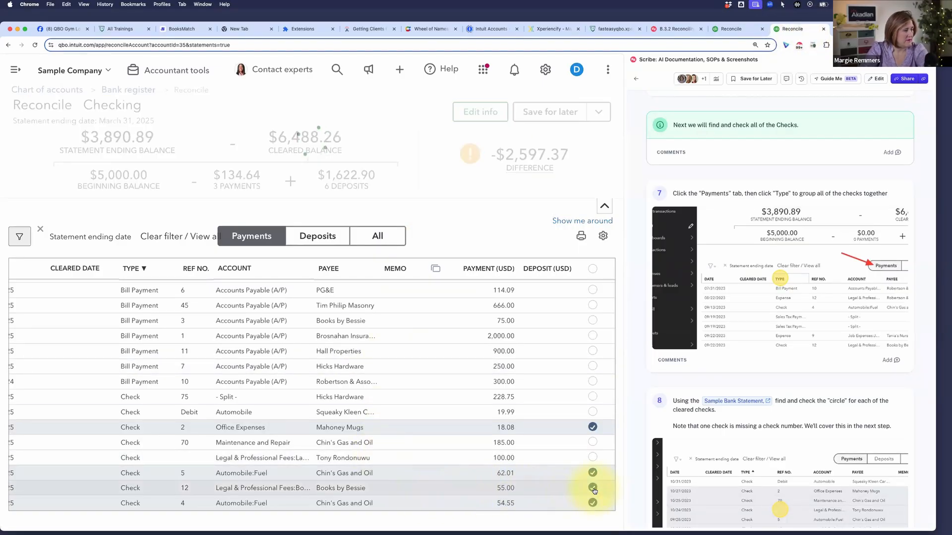
pyautogui.click(593, 443)
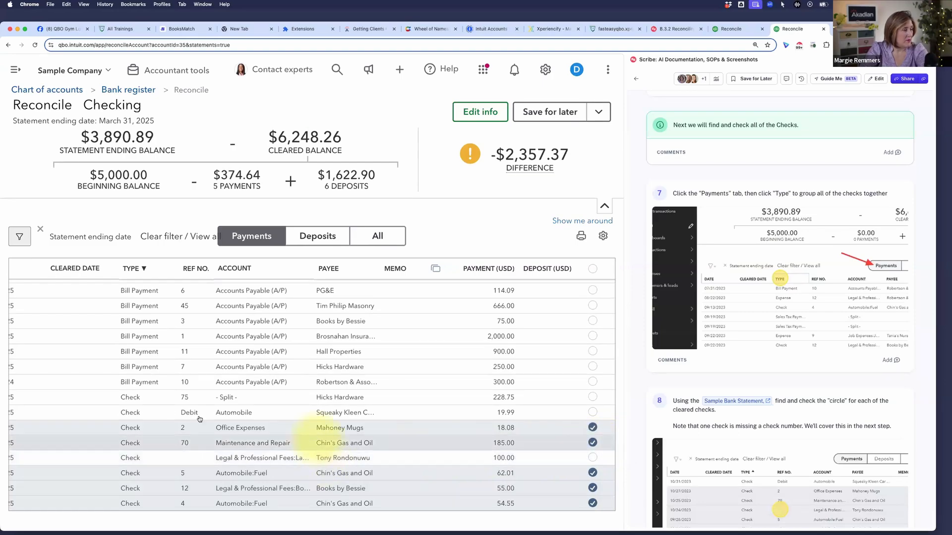
# Add reference number 69 to the unnumbered 100.00 check between checks 70 and 5 and save the transaction.
pyautogui.scroll(5, 193, 354)
pyautogui.scroll(-5, 197, 351)
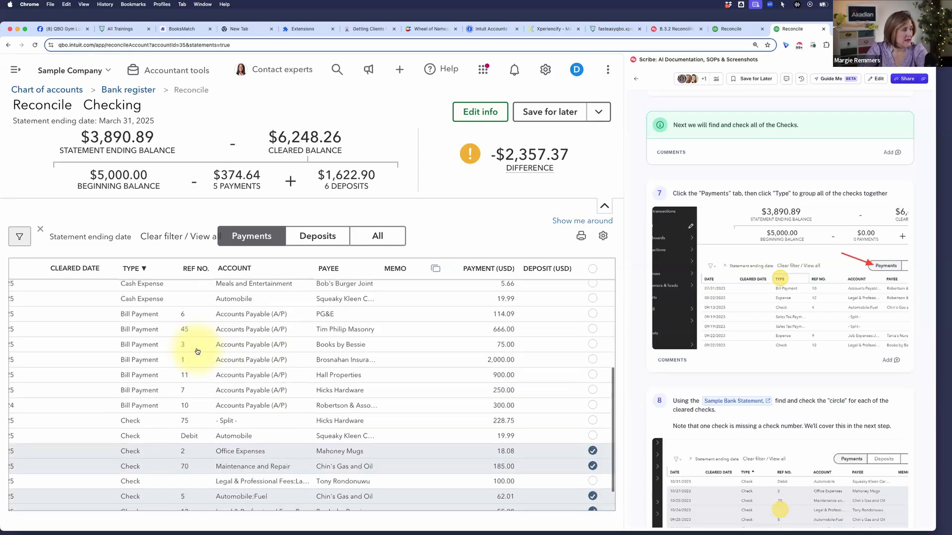
pyautogui.scroll(5, 197, 351)
pyautogui.scroll(-3, 197, 351)
pyautogui.scroll(-3, 197, 351)
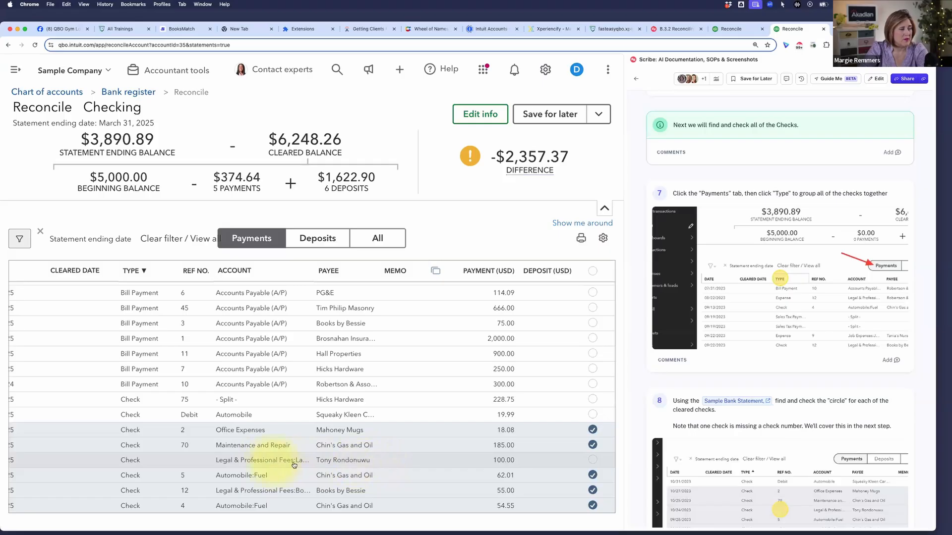
pyautogui.click(267, 461)
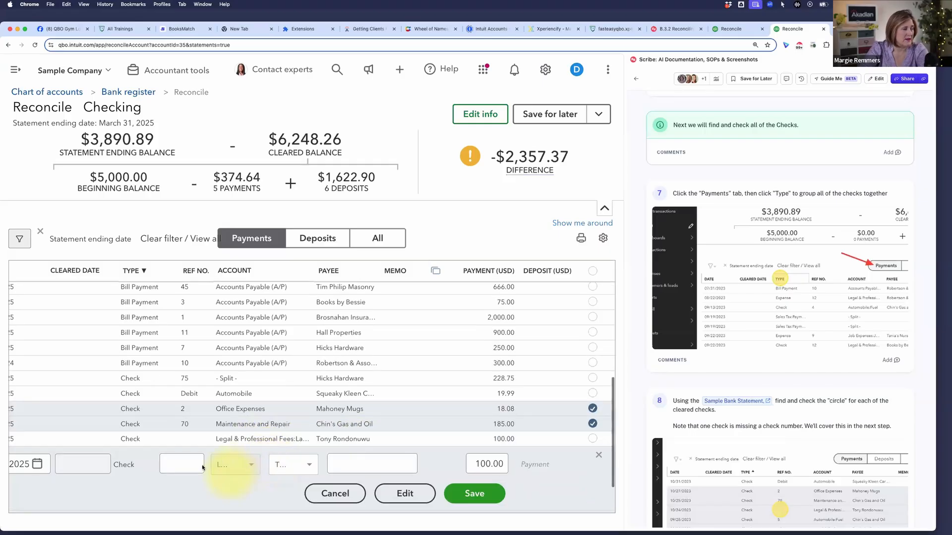
pyautogui.click(180, 462)
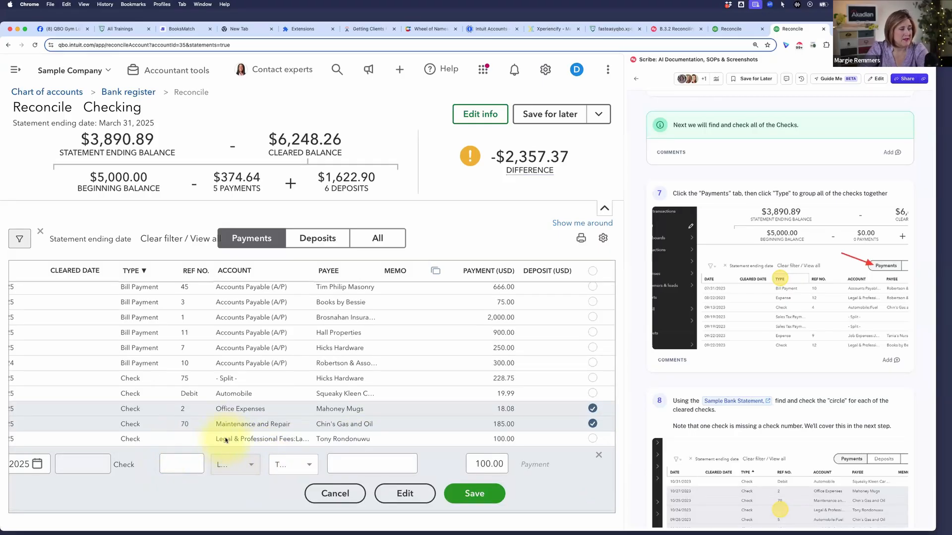
pyautogui.click(181, 464)
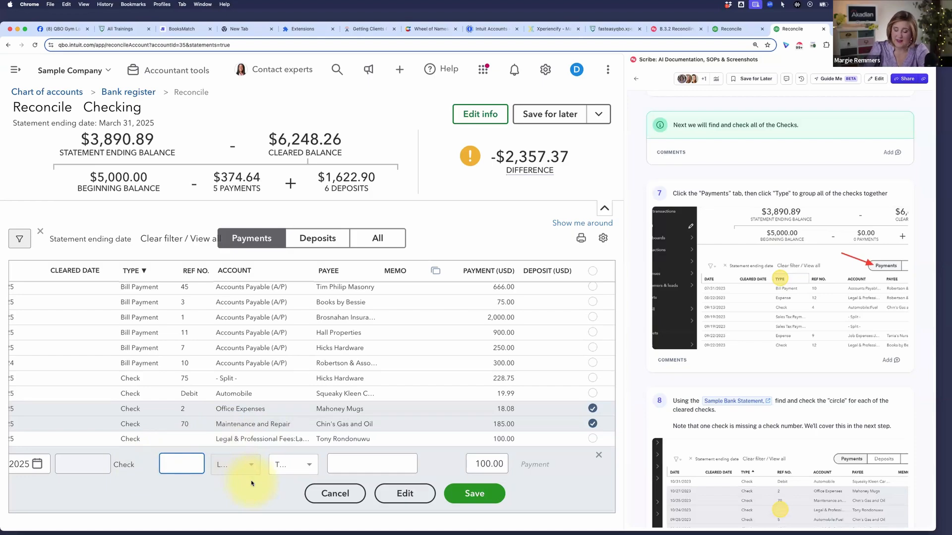
pyautogui.write('69')
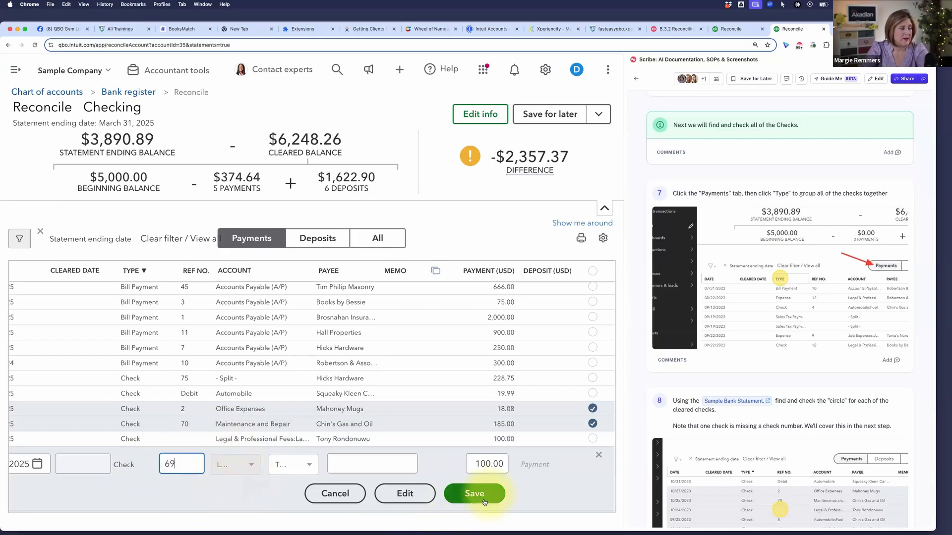
pyautogui.click(484, 502)
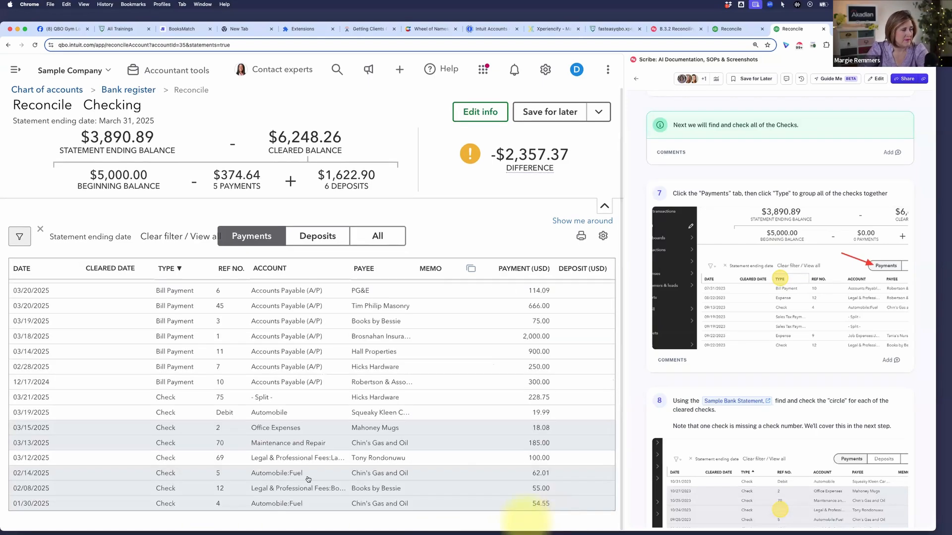
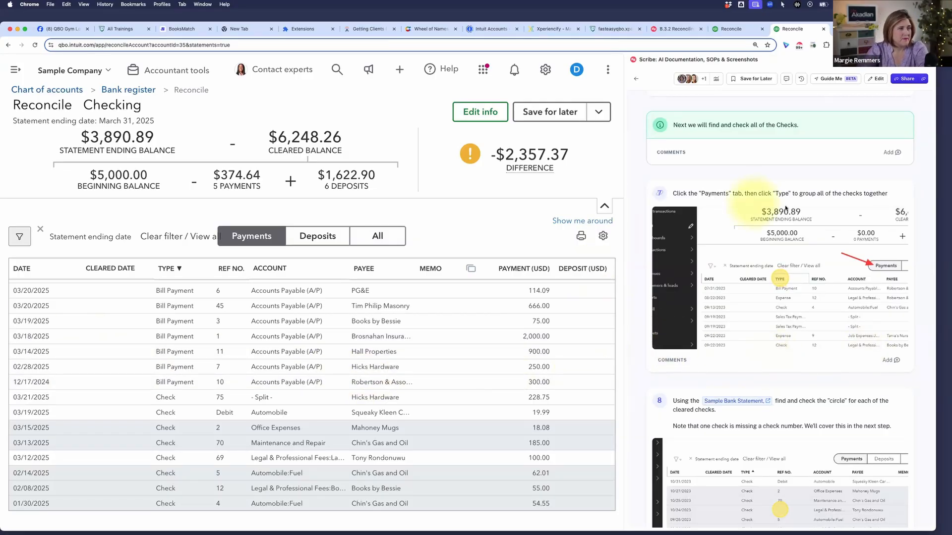
# Follow the guide to the remaining debits section and sort the payments by date.
pyautogui.scroll(-5, 757, 293)
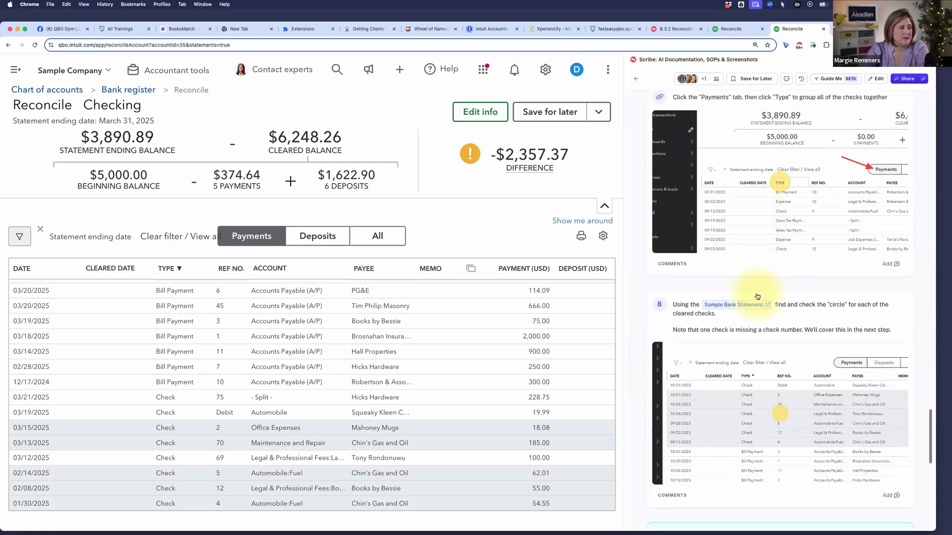
pyautogui.scroll(-2, 757, 295)
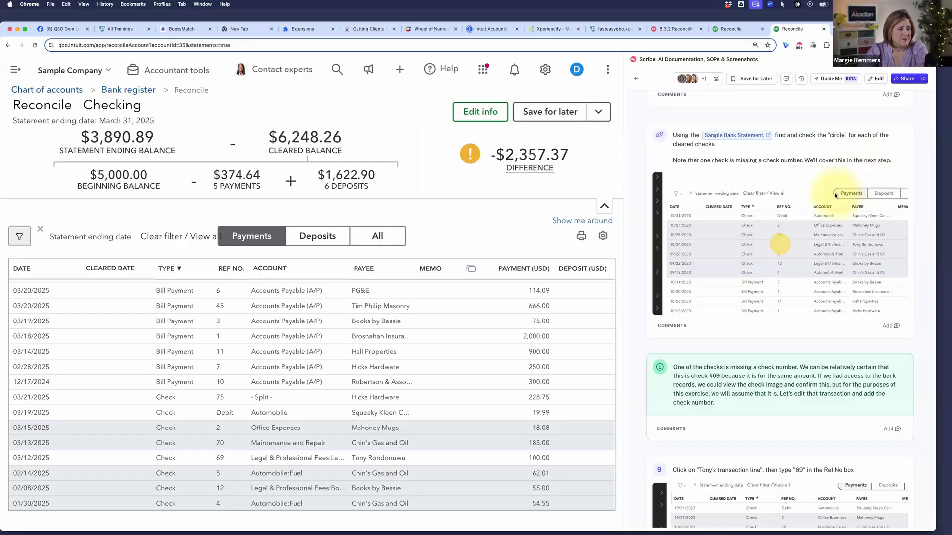
pyautogui.scroll(-10, 835, 197)
pyautogui.scroll(-10, 836, 197)
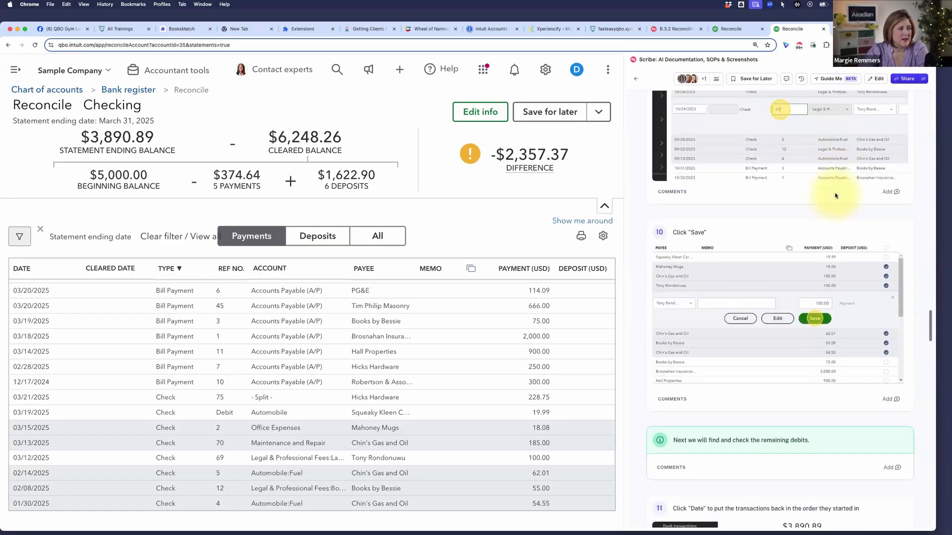
pyautogui.scroll(-7, 835, 196)
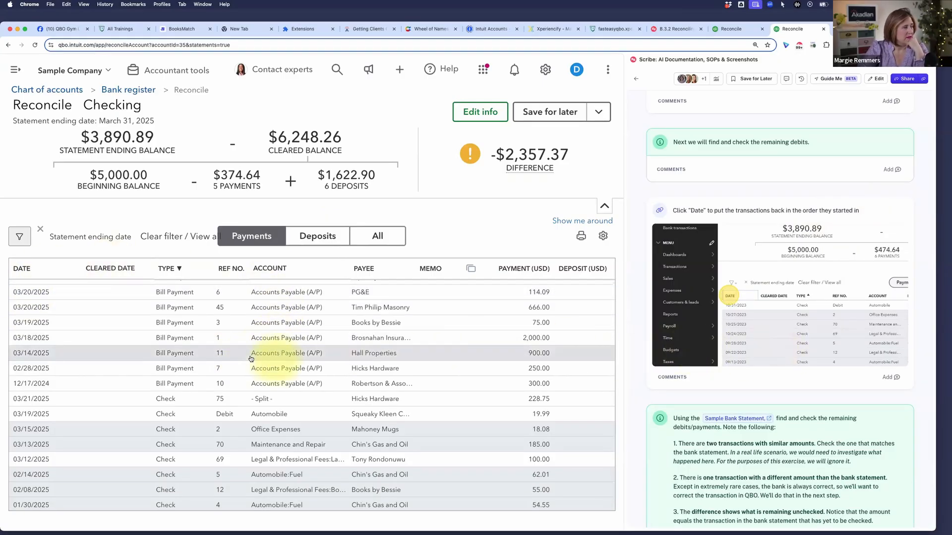
pyautogui.scroll(1, 251, 357)
pyautogui.click(25, 269)
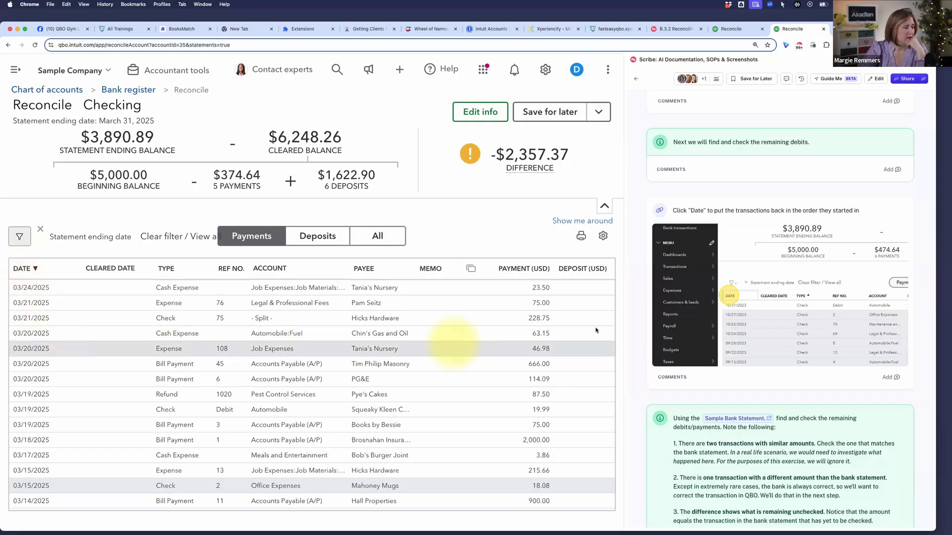
# Read the guide's notes on remaining debits, consult the bank statement, and mark the Robertson & Associates payments of 300.00 and 250.00 as cleared.
pyautogui.scroll(-5, 725, 316)
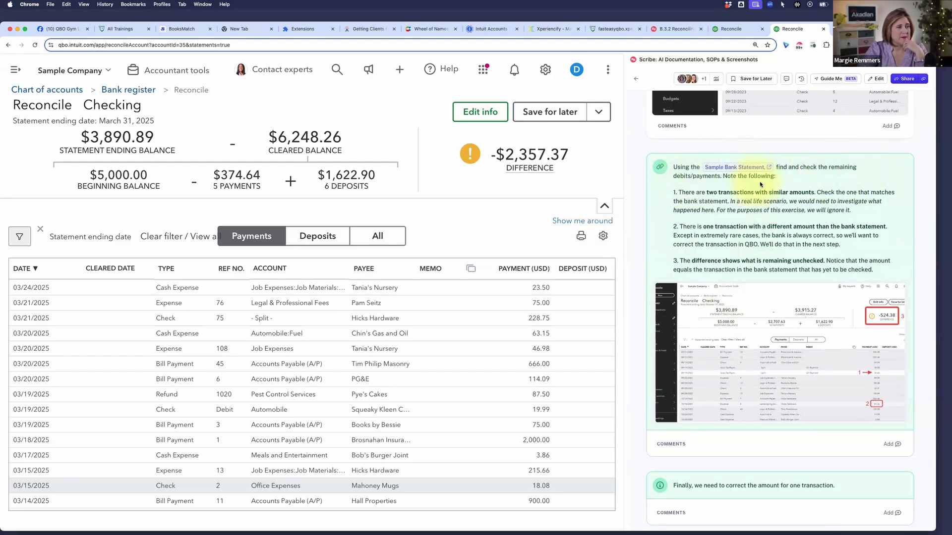
pyautogui.scroll(-1, 840, 224)
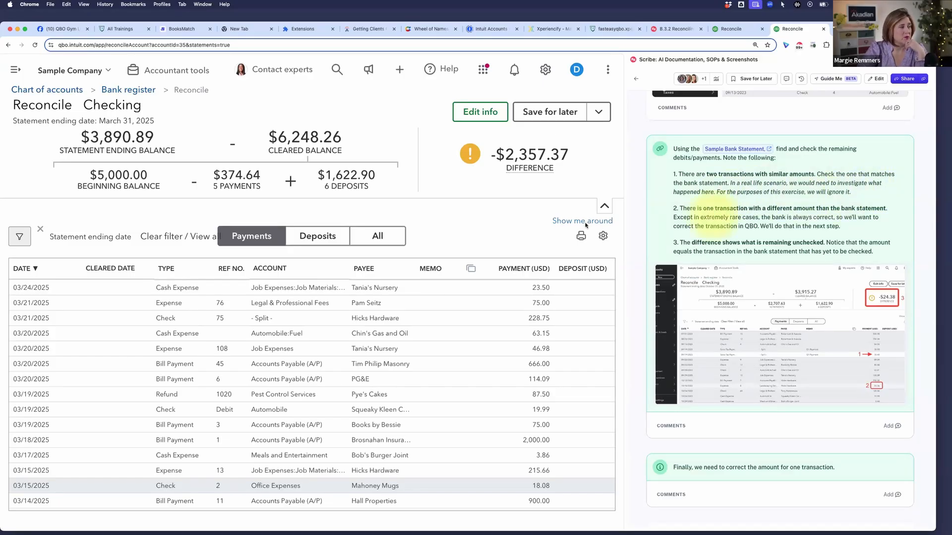
pyautogui.click(853, 29)
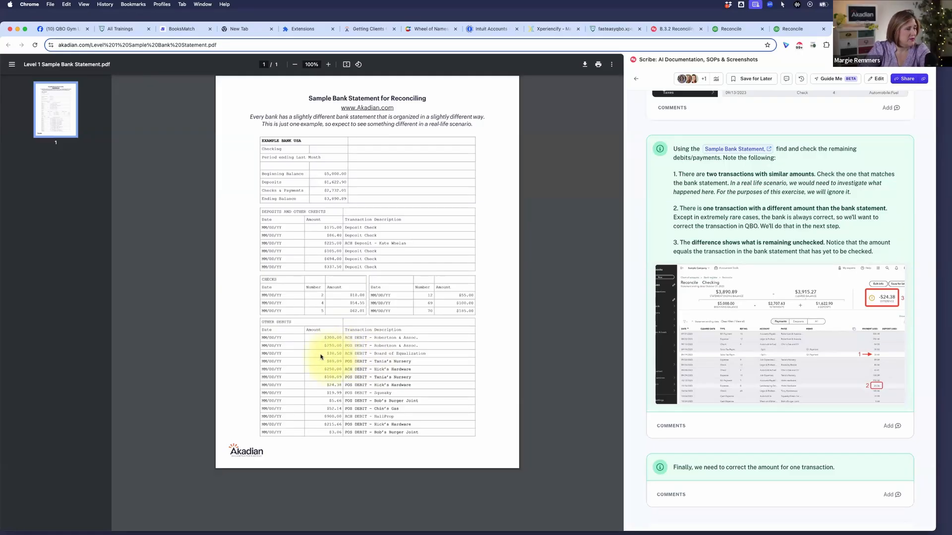
pyautogui.click(792, 29)
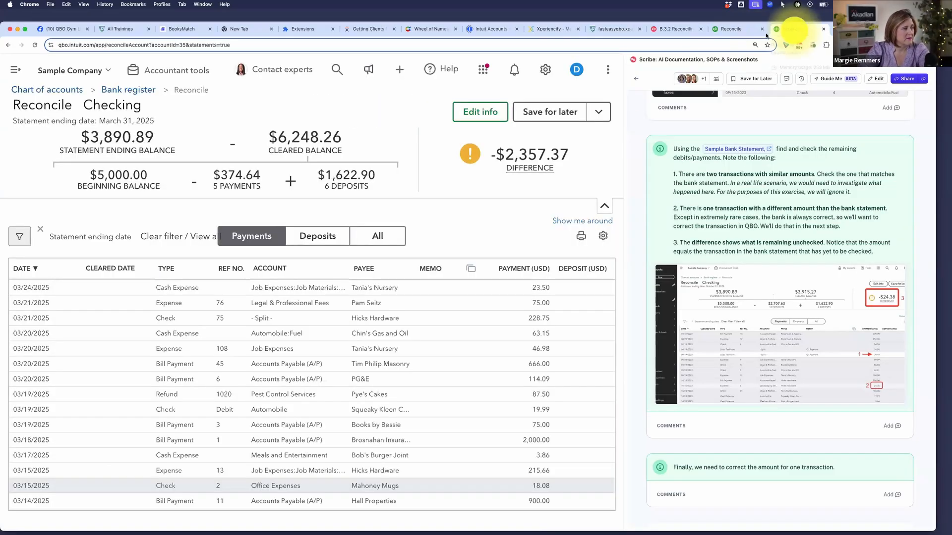
pyautogui.scroll(-1, 502, 368)
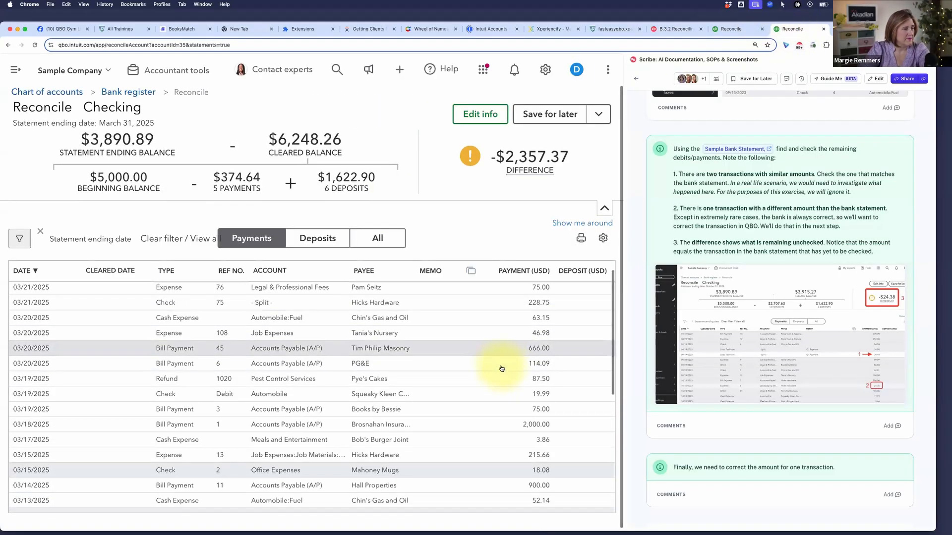
pyautogui.scroll(-5, 501, 368)
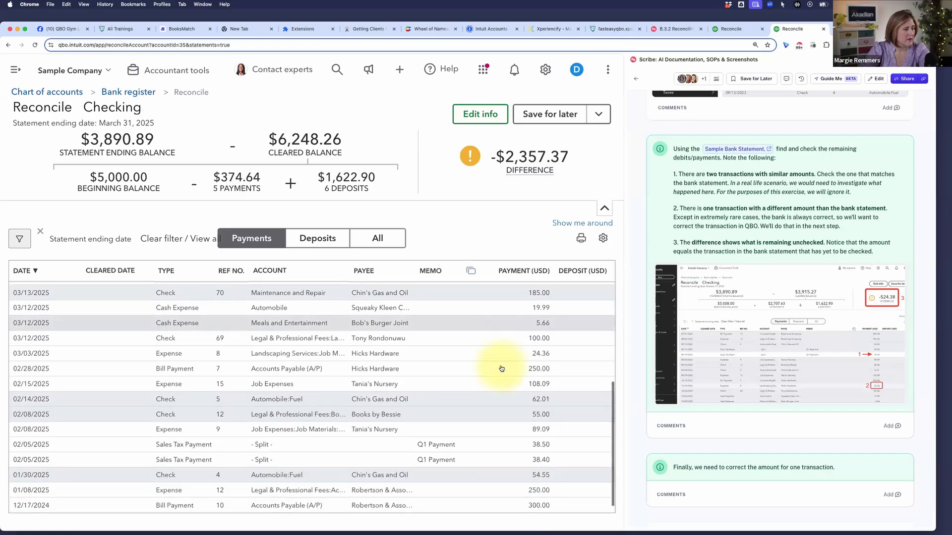
pyautogui.scroll(-1, 502, 368)
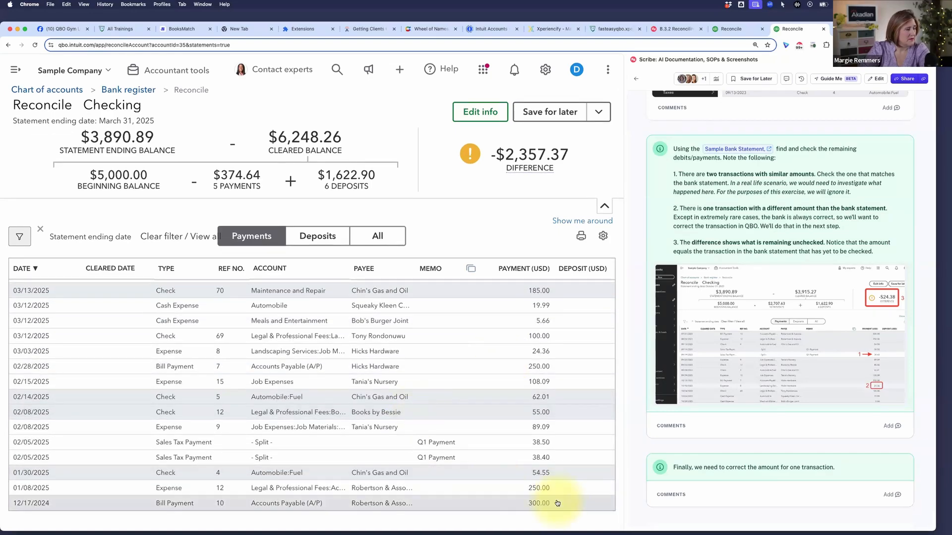
pyautogui.hscroll(2, 557, 503)
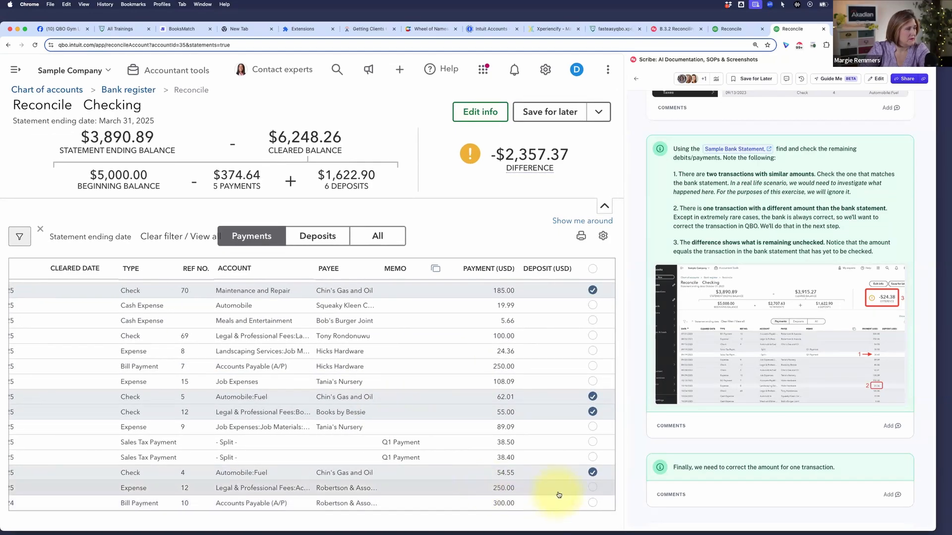
pyautogui.click(593, 503)
pyautogui.click(592, 488)
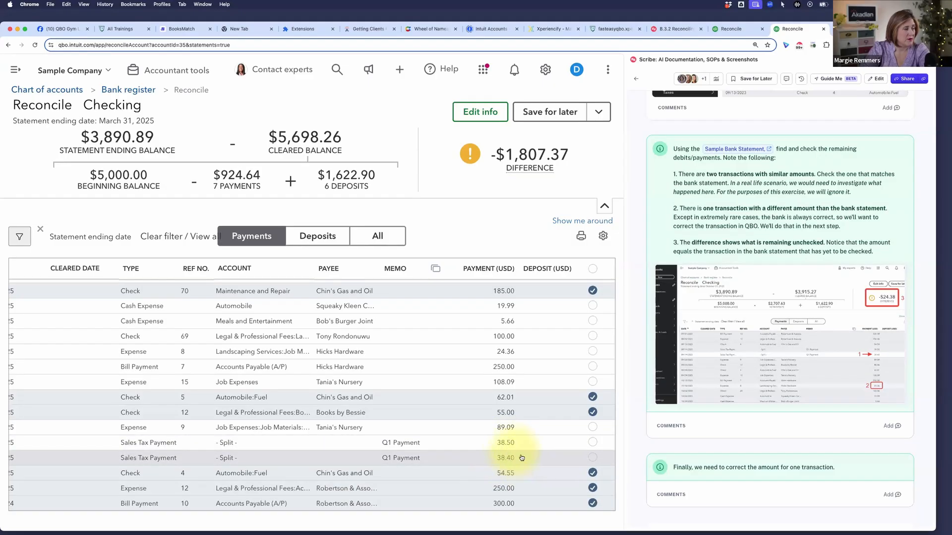
# Check the Board of Equalization debit on the bank statement and mark the 38.50 sales tax payment as cleared.
pyautogui.hotkey('ctrl', 'Tab')
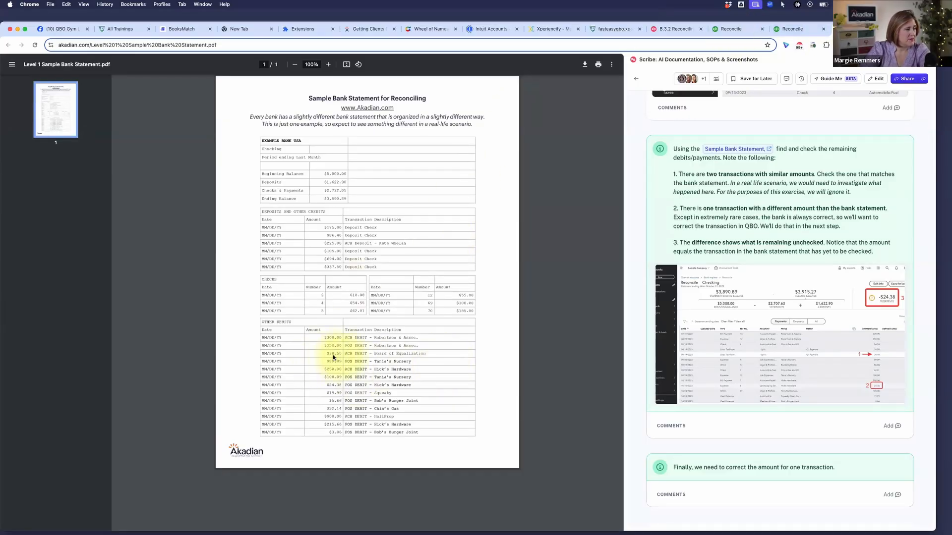
pyautogui.click(792, 29)
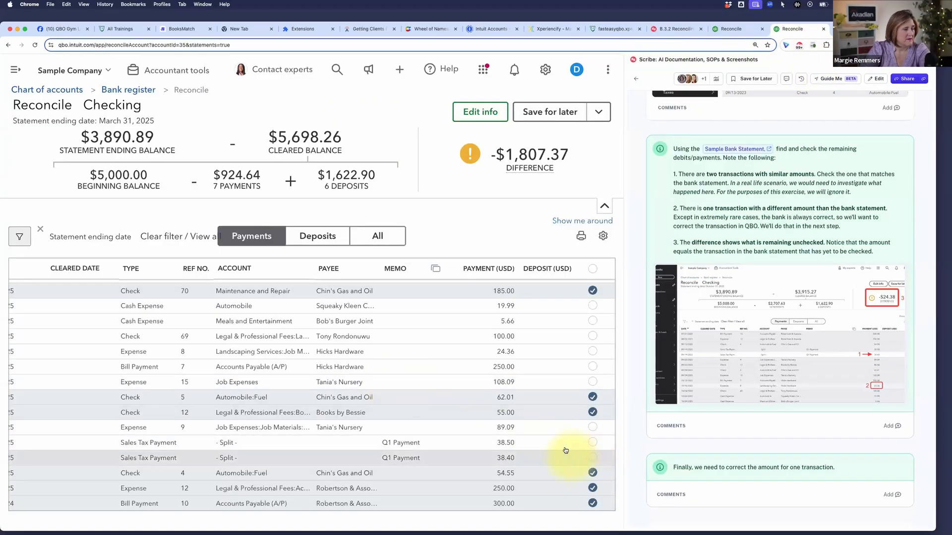
pyautogui.click(592, 443)
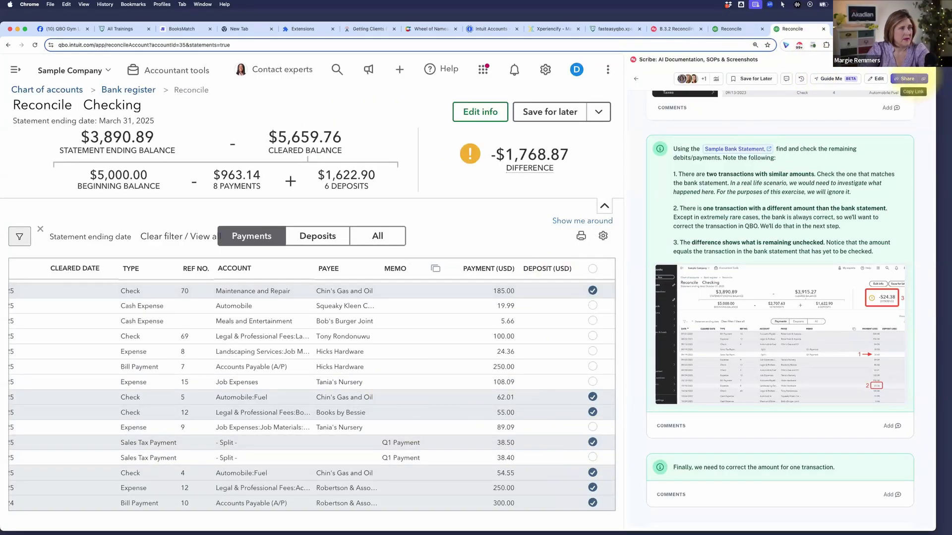
# Consult the statement's other debits and mark Tania's Nursery 89.09 and 108.09 and Hicks Hardware 250.00 as cleared.
pyautogui.click(852, 29)
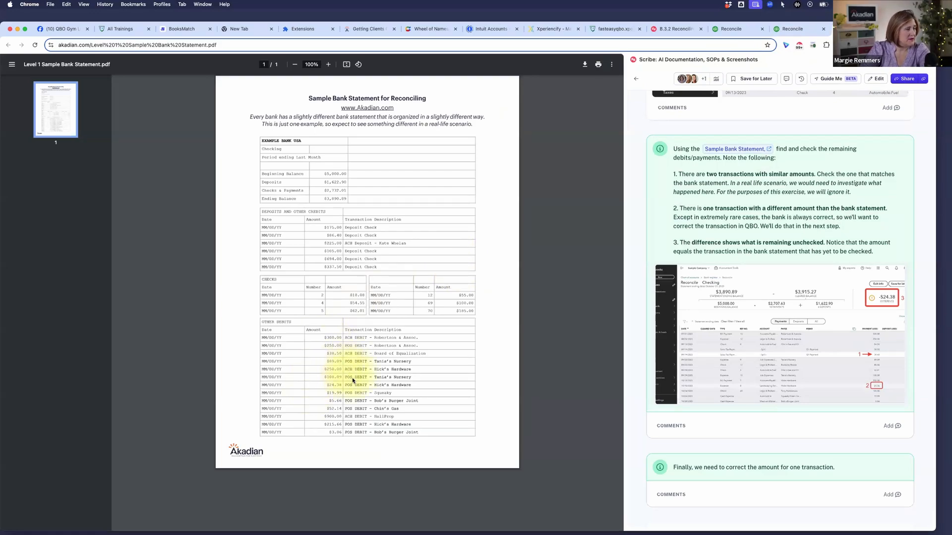
pyautogui.click(792, 27)
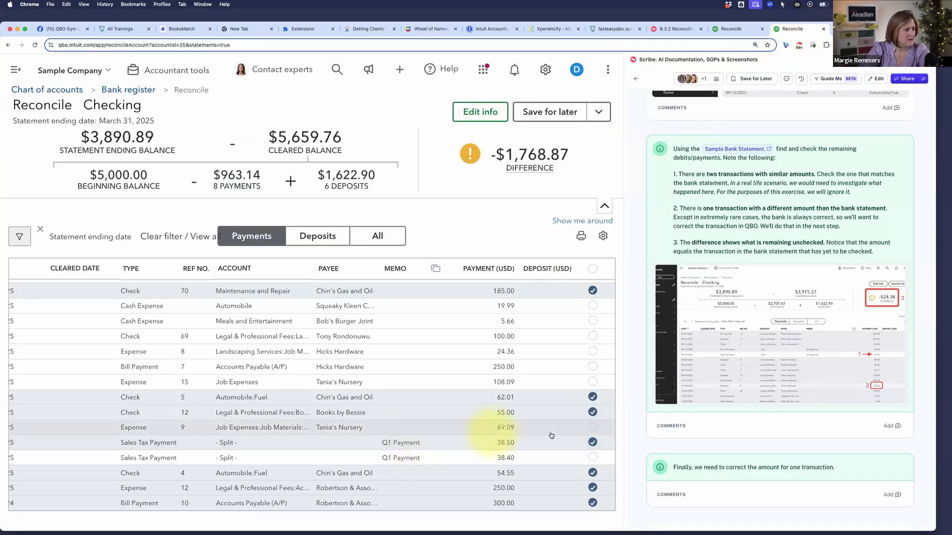
pyautogui.click(593, 428)
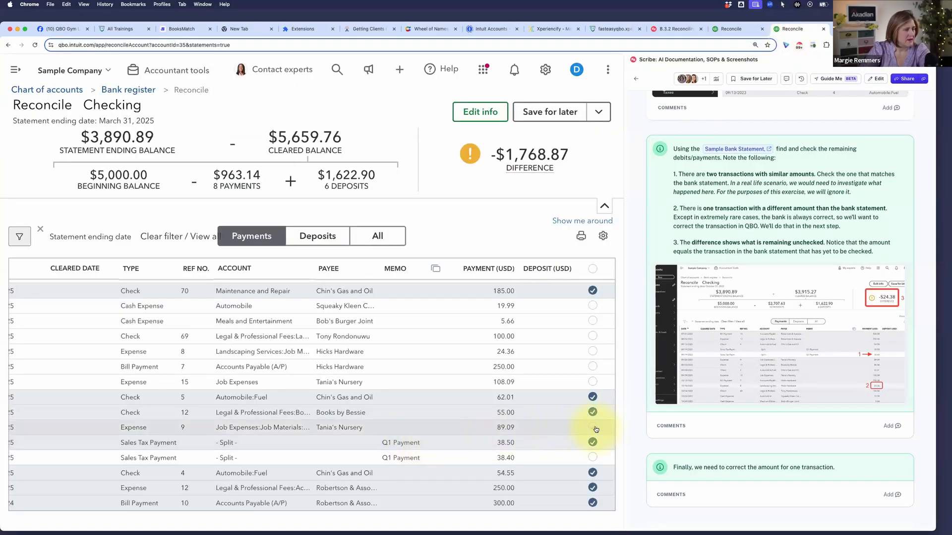
pyautogui.click(593, 367)
pyautogui.click(592, 382)
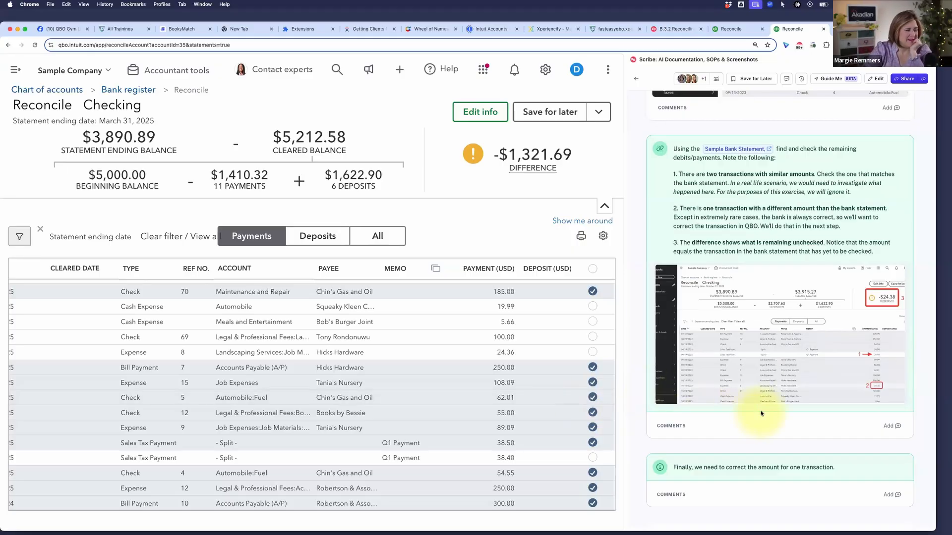
# Compare the guide's notes and bank statement with the list, and mark the 19.99 Squeaky Kleen and 5.66 Bob's Burger Joint cash expenses as cleared.
pyautogui.scroll(-1, 761, 413)
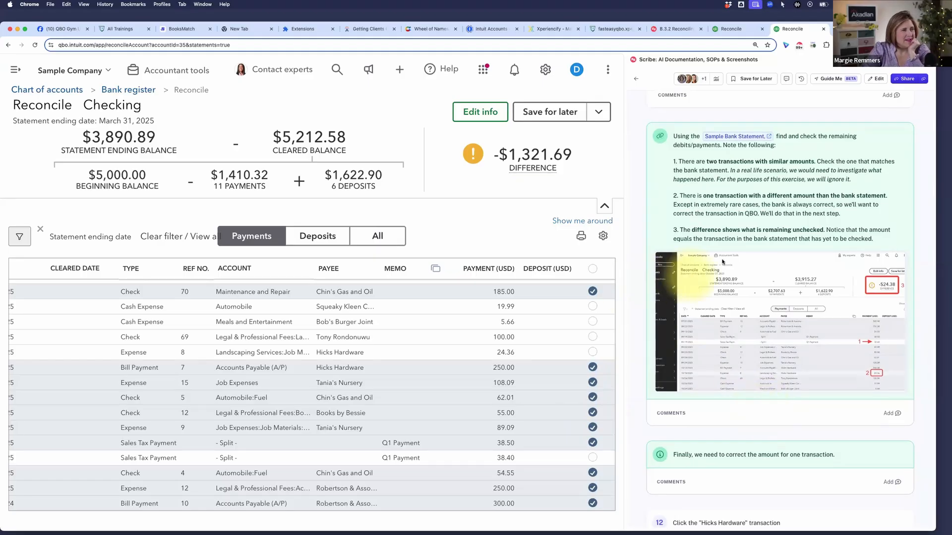
pyautogui.scroll(3, 748, 243)
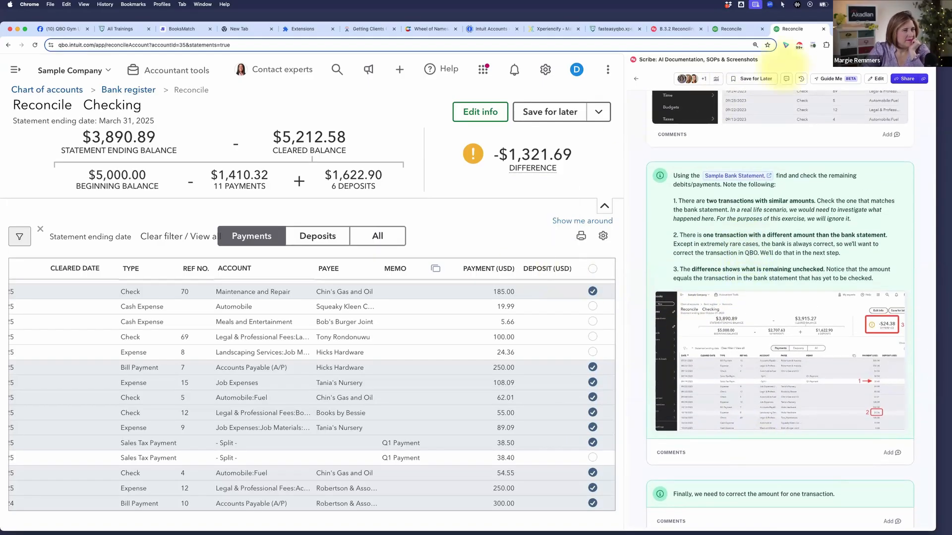
pyautogui.click(860, 29)
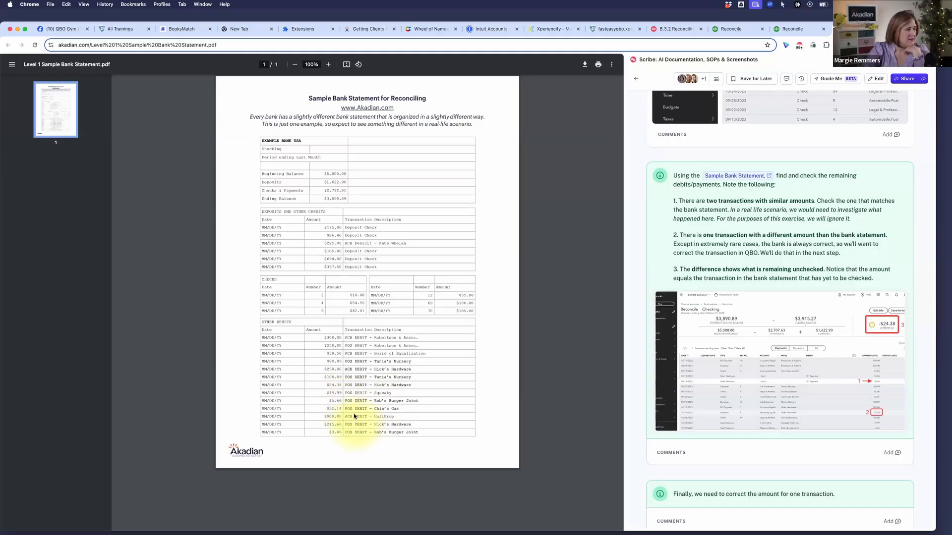
pyautogui.click(795, 29)
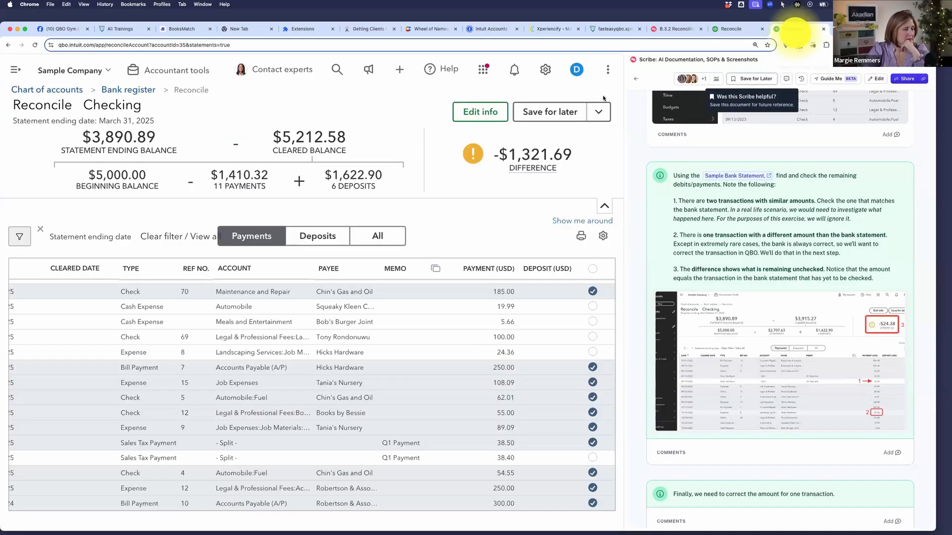
pyautogui.click(592, 306)
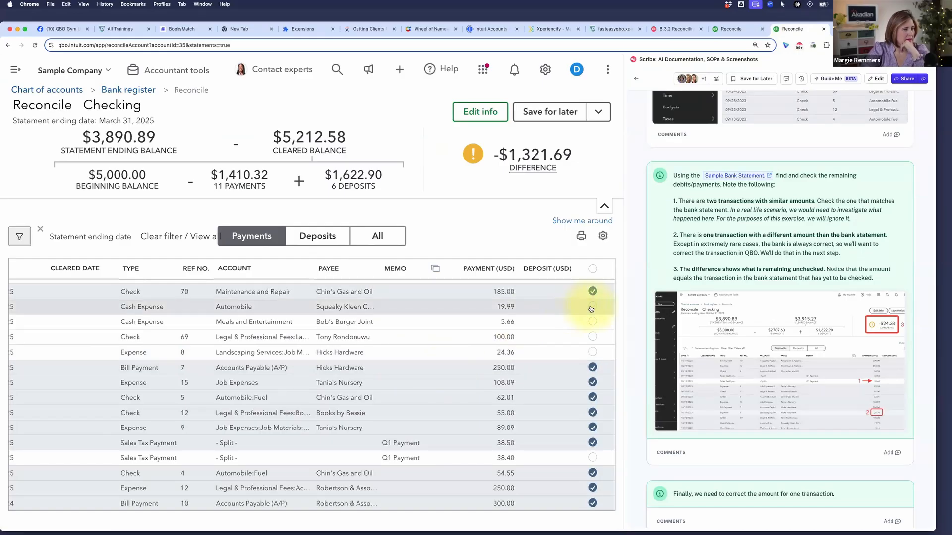
pyautogui.click(593, 322)
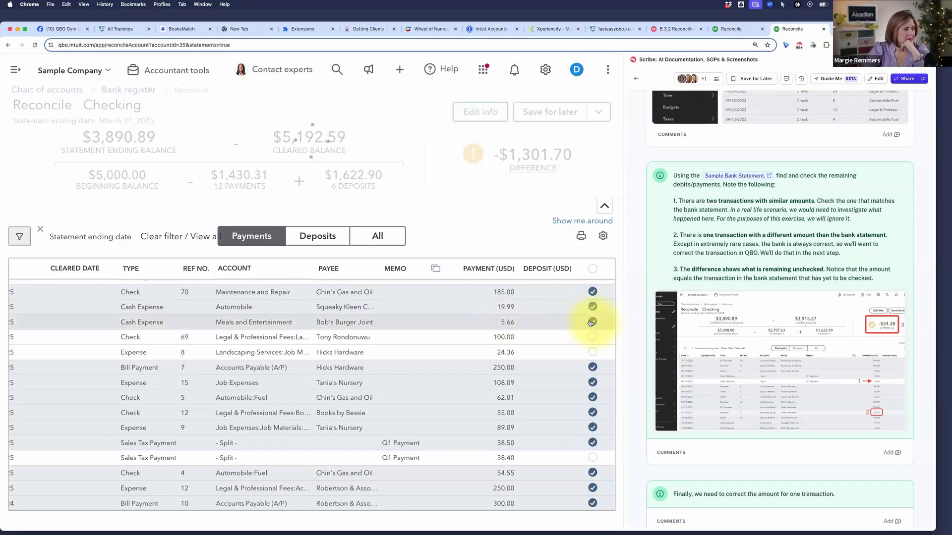
# Consult the bank statement's other debits and mark the 52.14 Chin's Gas and Oil cash expense as cleared.
pyautogui.click(734, 175)
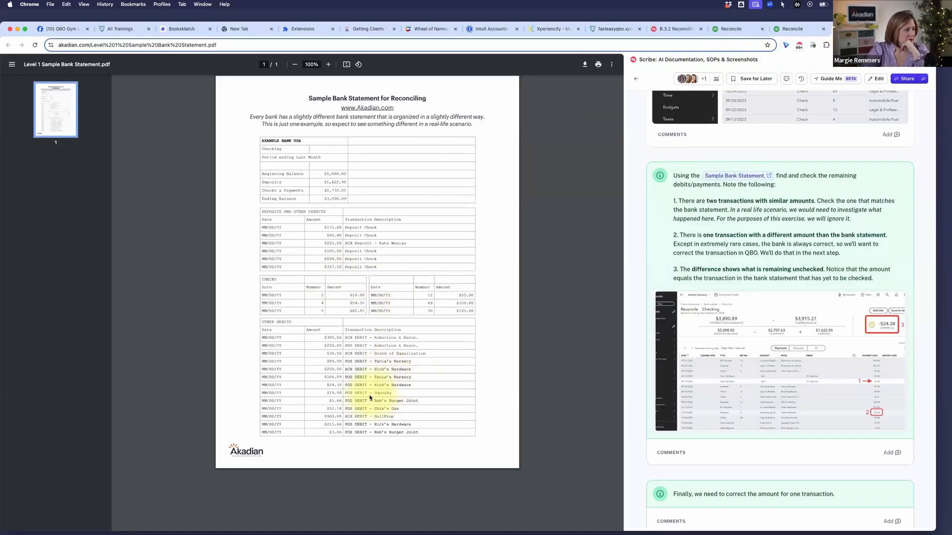
pyautogui.click(793, 29)
pyautogui.scroll(3, 374, 342)
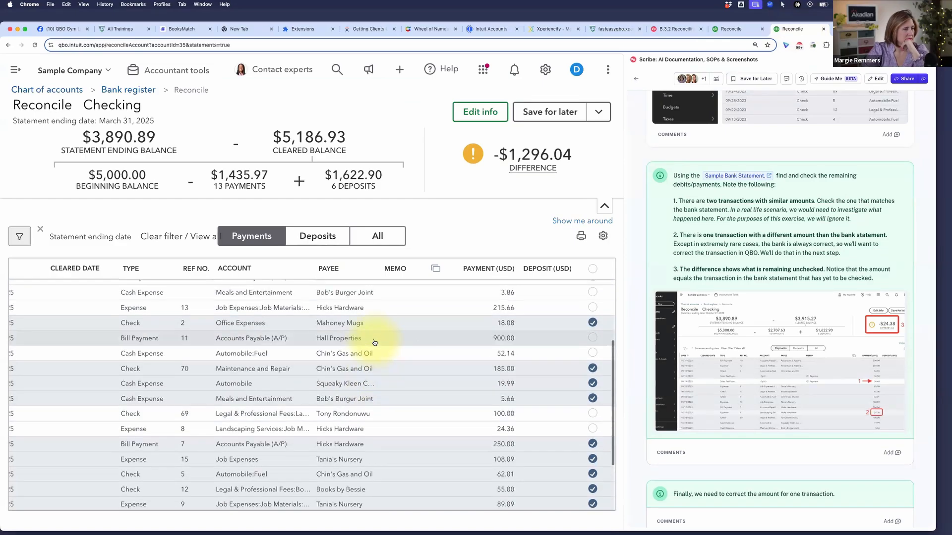
pyautogui.click(593, 352)
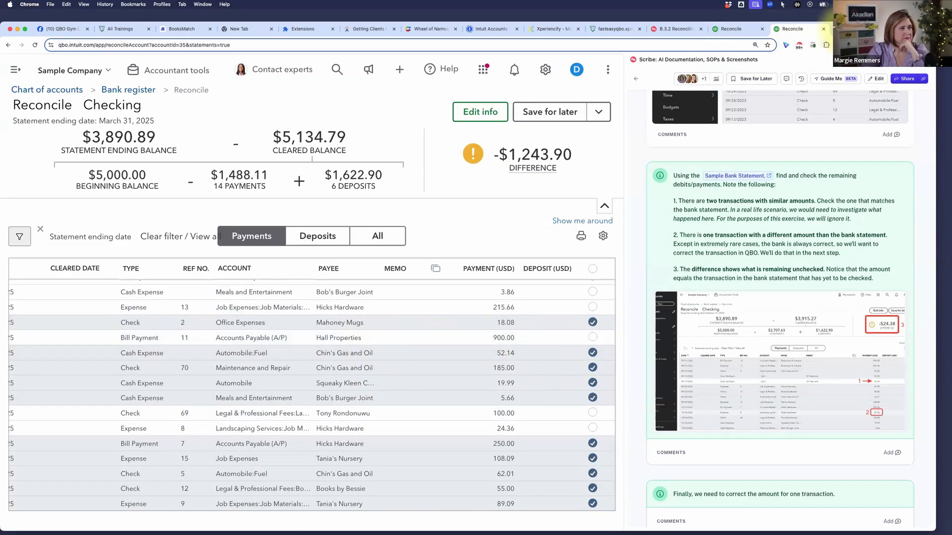
# Compare the statement's remaining debits with the list, and mark the Hall Properties 900.00 and Hicks Hardware 215.66 payments as cleared.
pyautogui.click(847, 29)
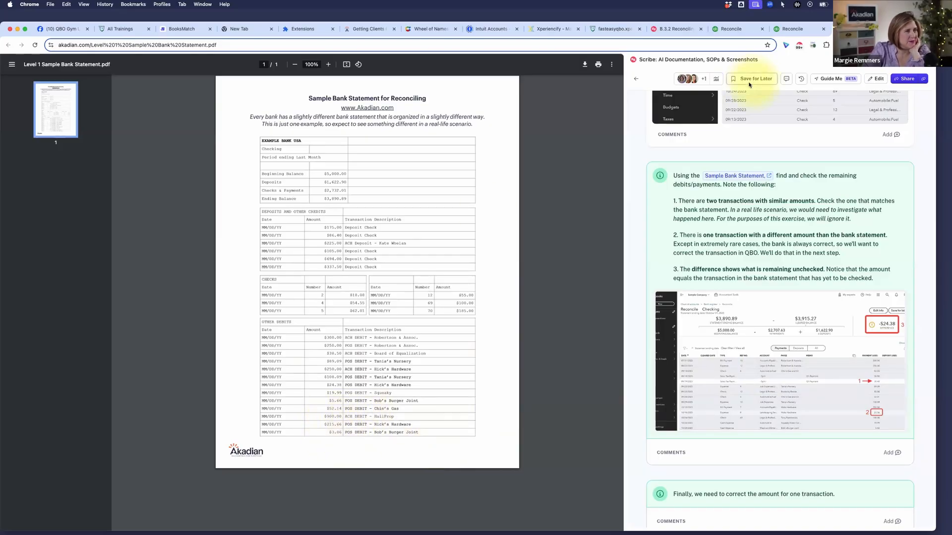
pyautogui.click(794, 30)
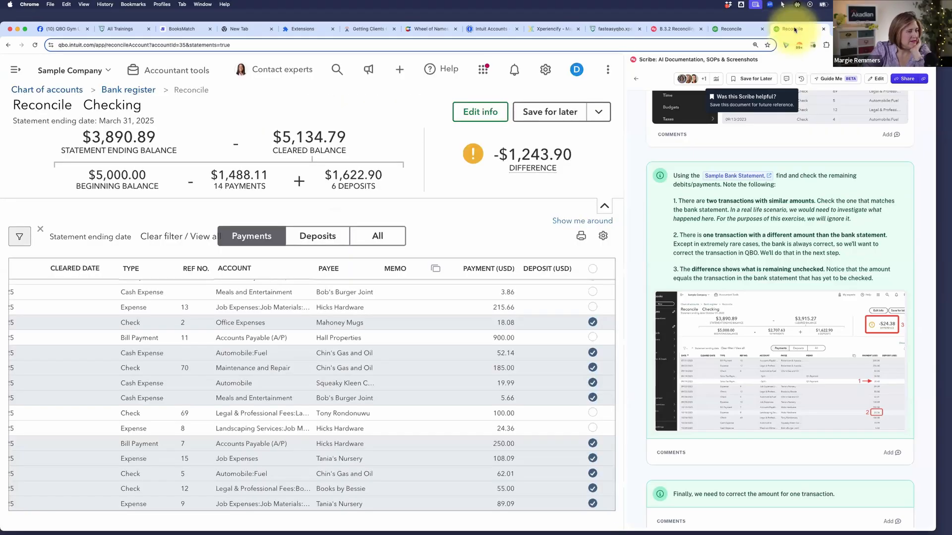
pyautogui.click(598, 339)
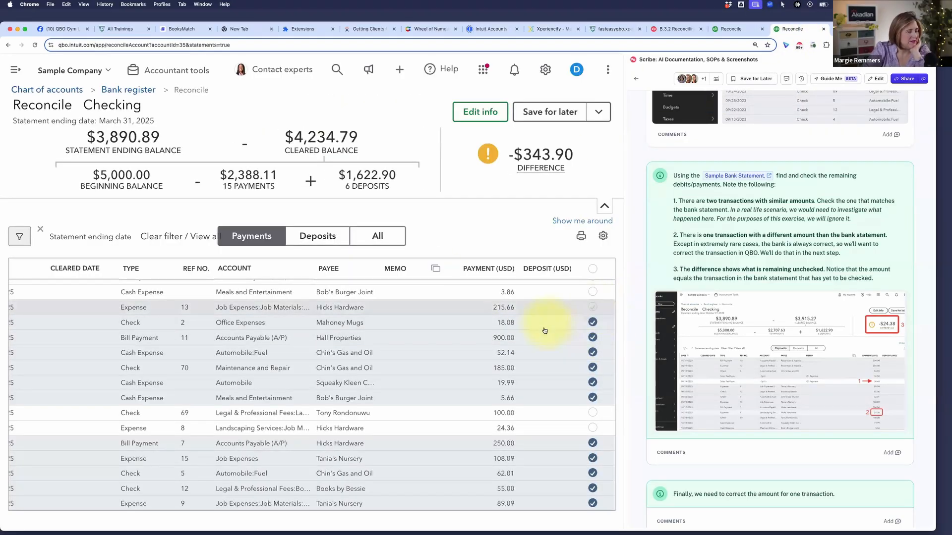
pyautogui.scroll(3, 545, 327)
pyautogui.click(592, 365)
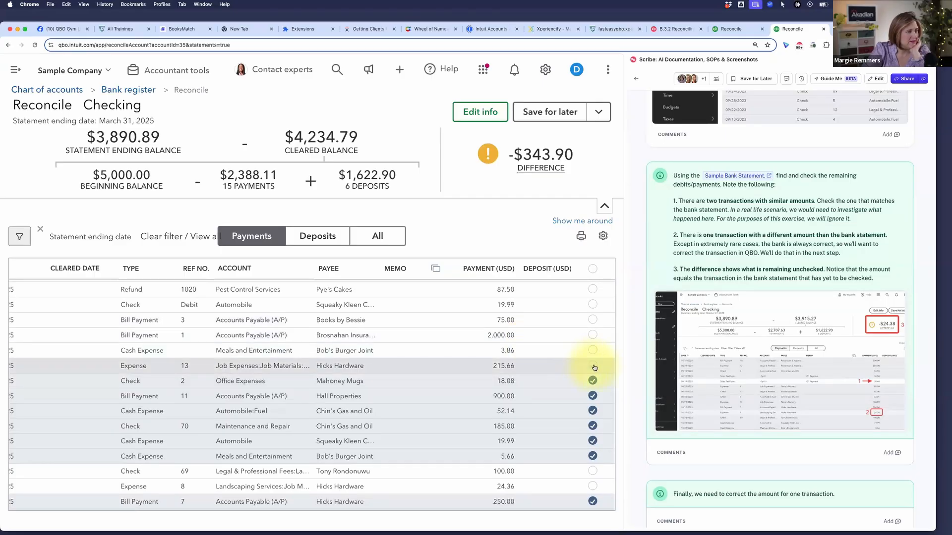
# Consult the bank statement again and mark the 24.36 Hicks Hardware expense as cleared.
pyautogui.click(855, 29)
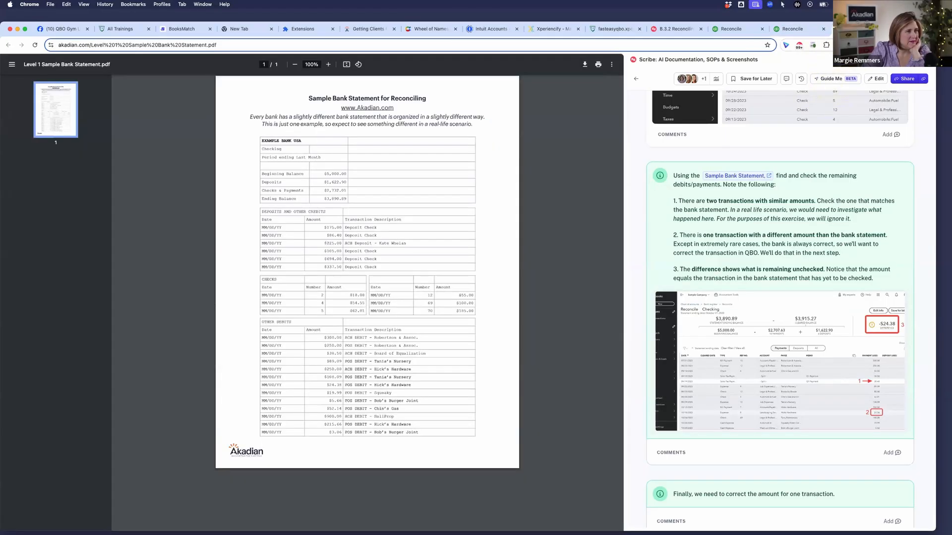
pyautogui.click(793, 30)
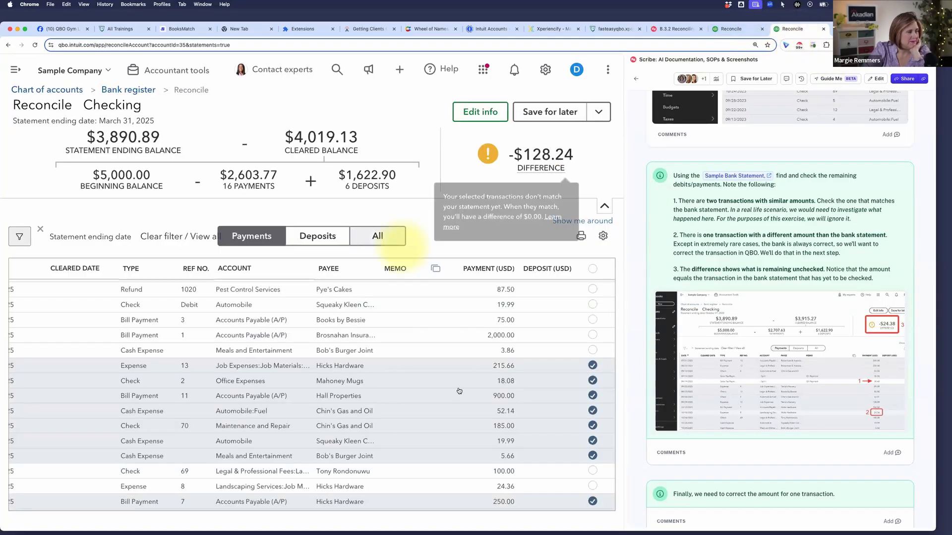
pyautogui.click(592, 486)
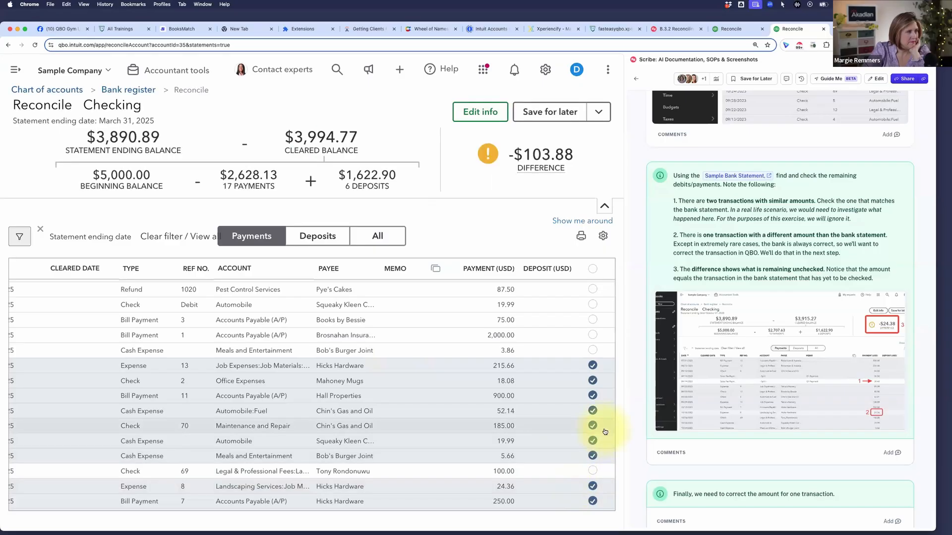
# Look through the payments list for uncleared items and mark check no. 69 for 100.00 as cleared.
pyautogui.scroll(-5, 549, 401)
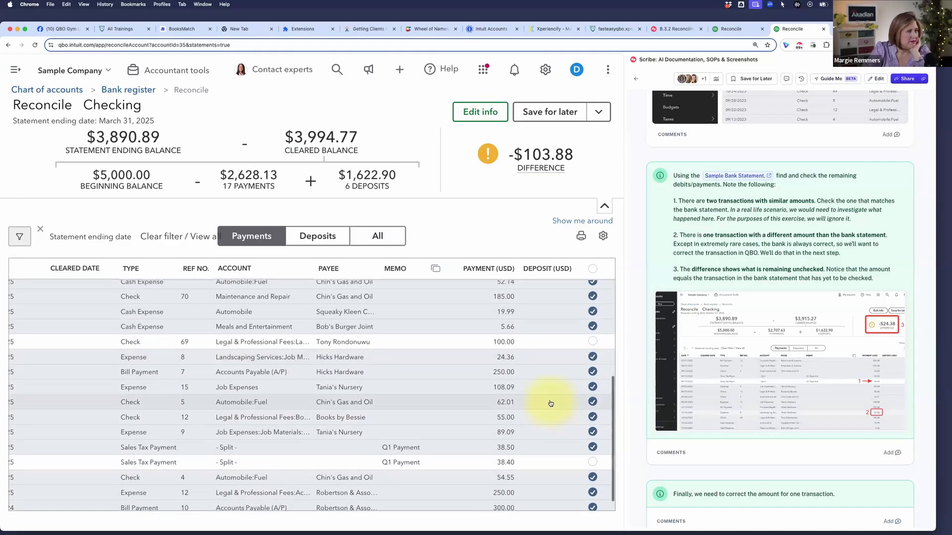
pyautogui.scroll(2, 550, 404)
pyautogui.scroll(5, 549, 400)
pyautogui.scroll(-3, 550, 400)
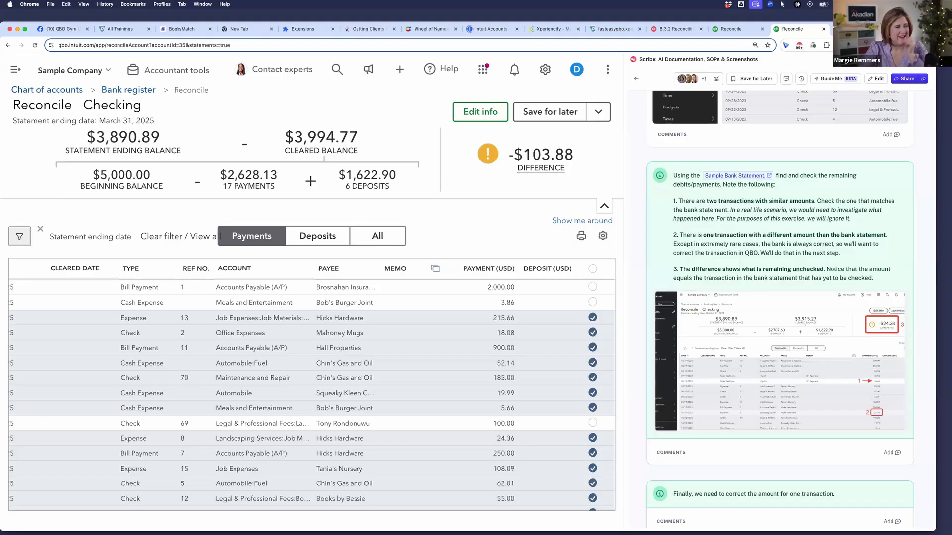
pyautogui.click(592, 423)
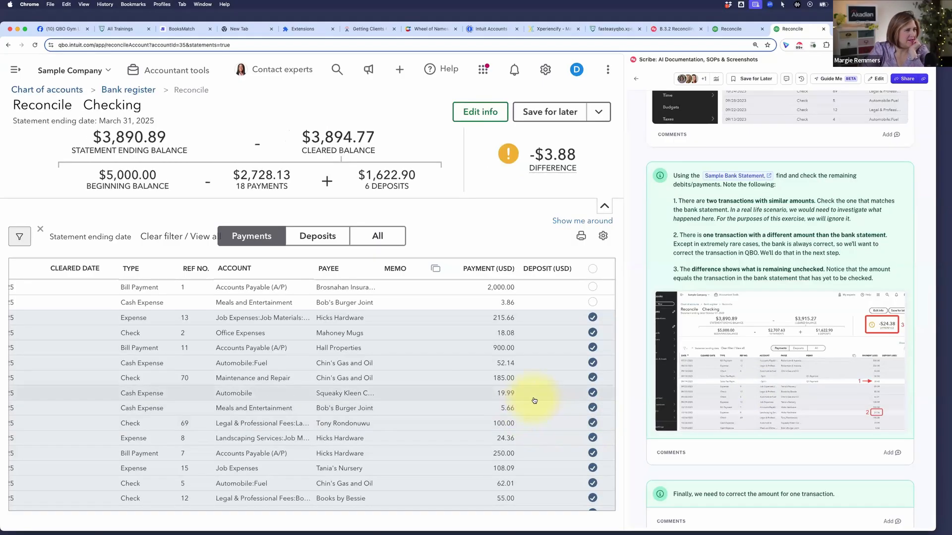
# Review the cleared and uncleared payments against the guide's notes on similar and differing amounts to trace the remaining difference.
pyautogui.scroll(-4, 570, 423)
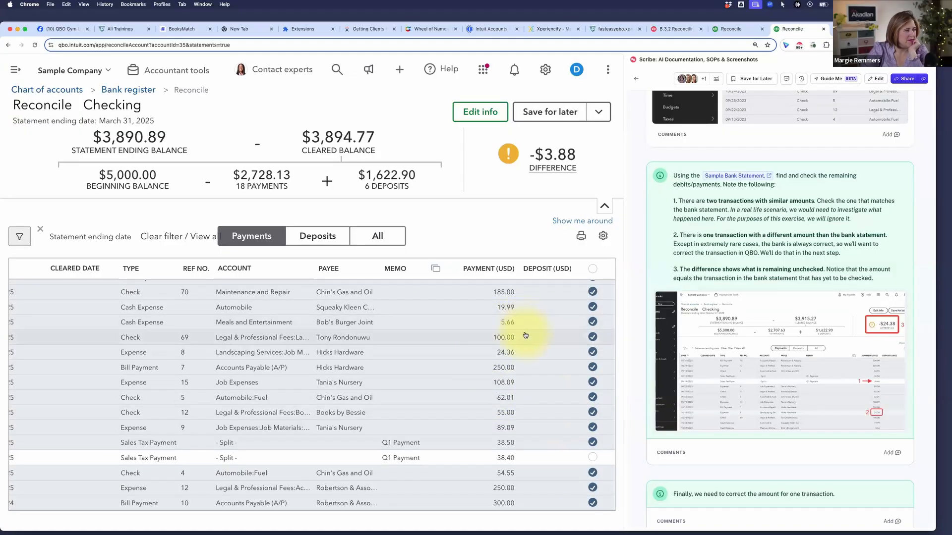
pyautogui.scroll(4, 525, 335)
pyautogui.scroll(2, 527, 331)
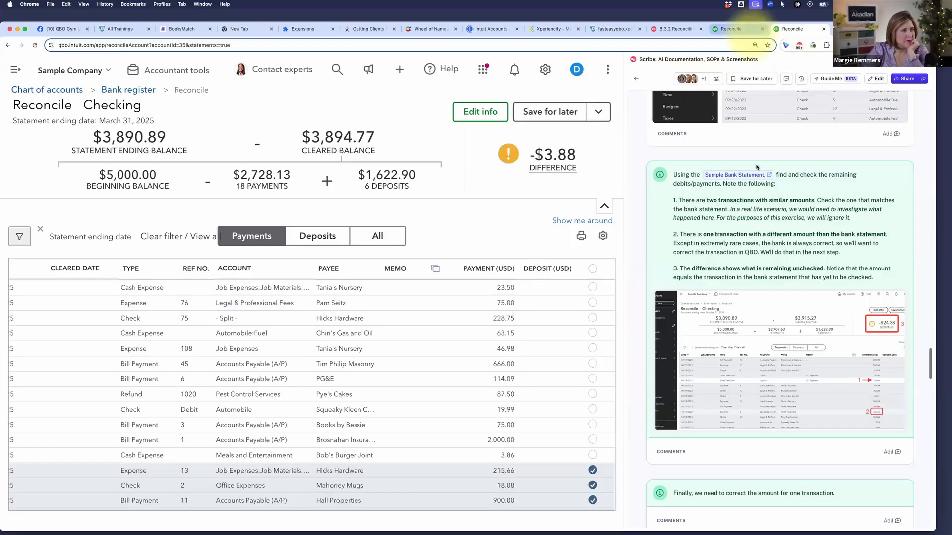
pyautogui.scroll(-1, 795, 284)
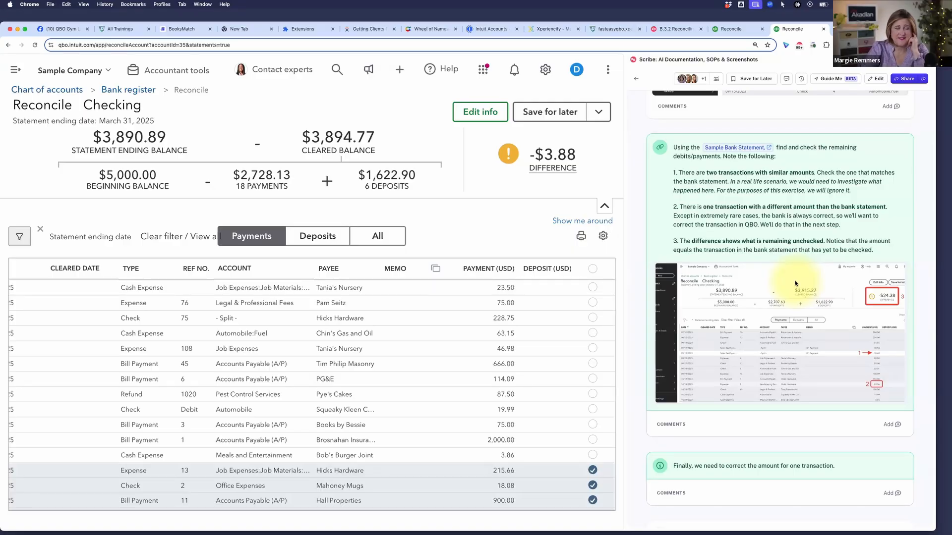
pyautogui.scroll(-3, 560, 366)
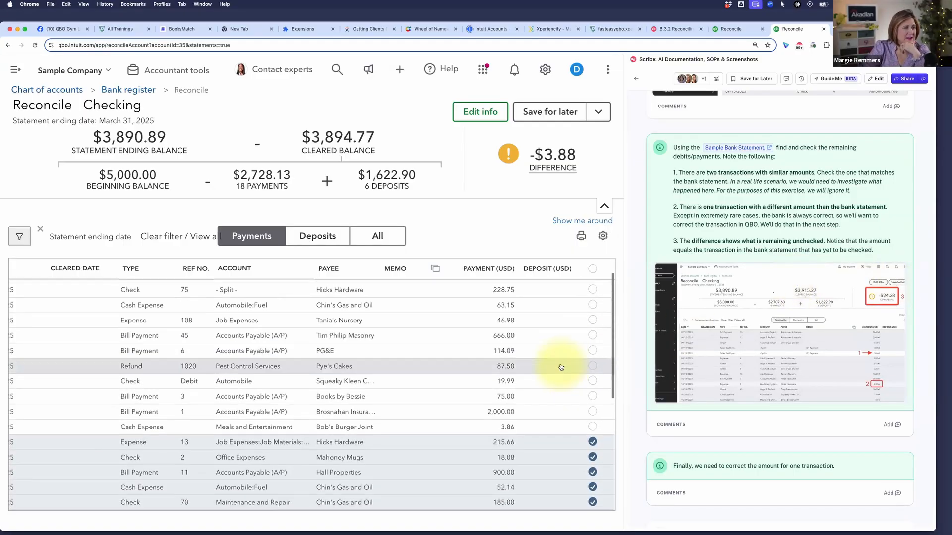
pyautogui.scroll(-2, 560, 365)
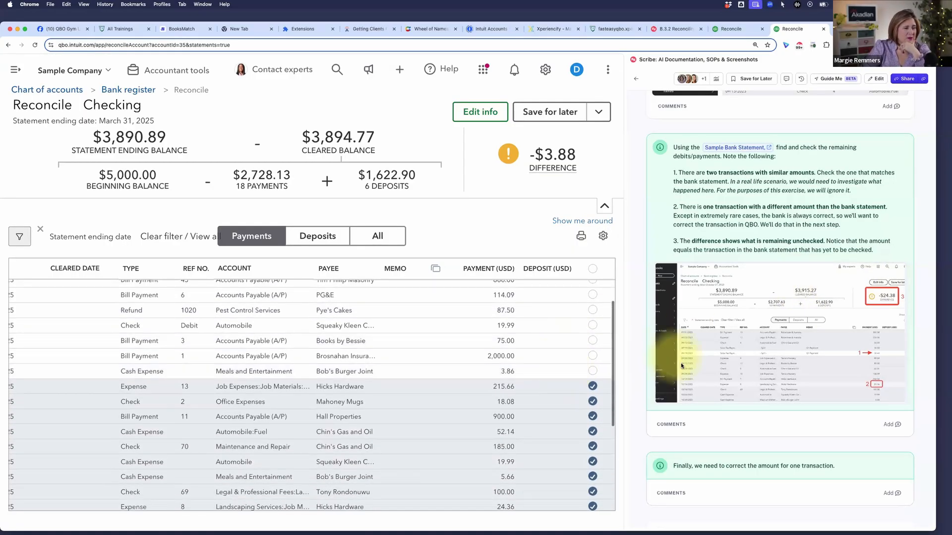
pyautogui.scroll(-3, 681, 366)
pyautogui.scroll(-3, 681, 366)
pyautogui.scroll(3, 680, 366)
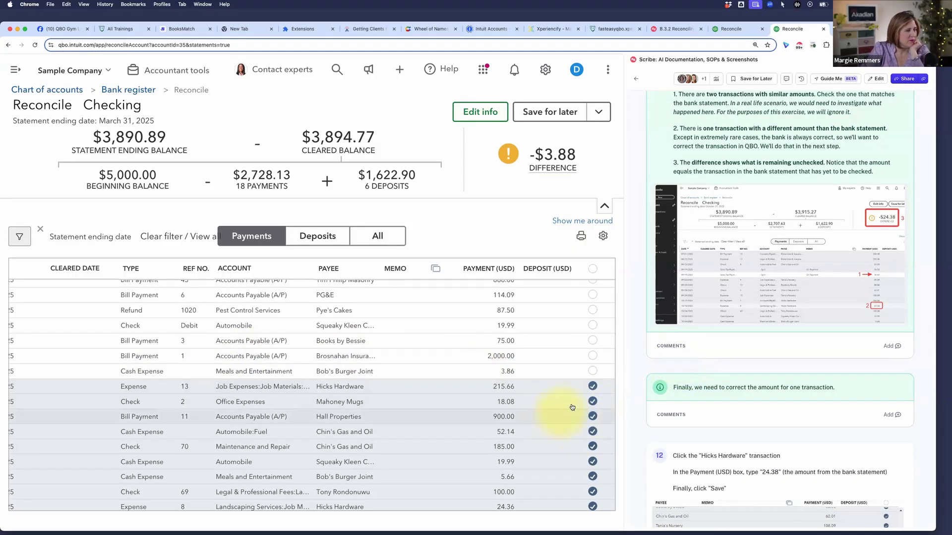
# Unmark the 24.36 Hicks Hardware expense and mark the 3.86 Bob's Burger Joint cash expense as cleared.
pyautogui.scroll(-4, 572, 407)
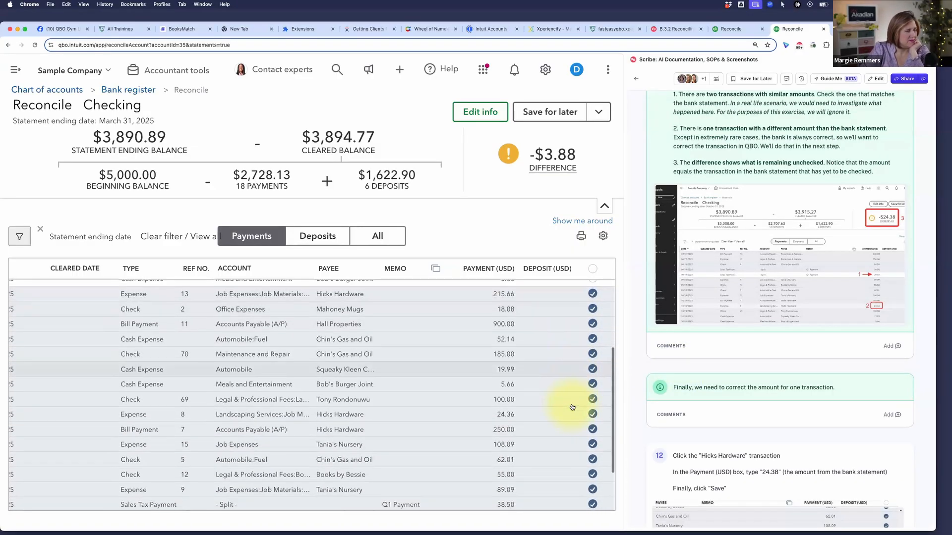
pyautogui.click(593, 414)
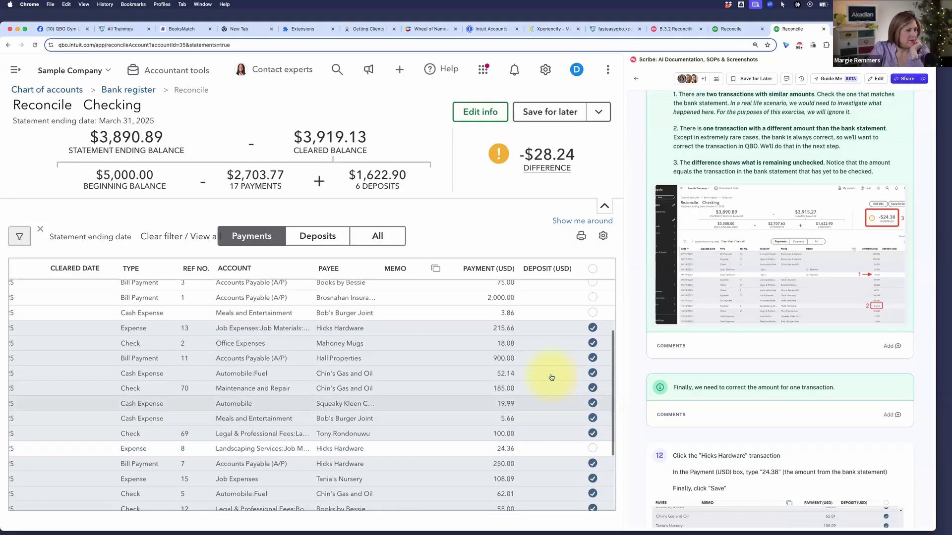
pyautogui.click(592, 370)
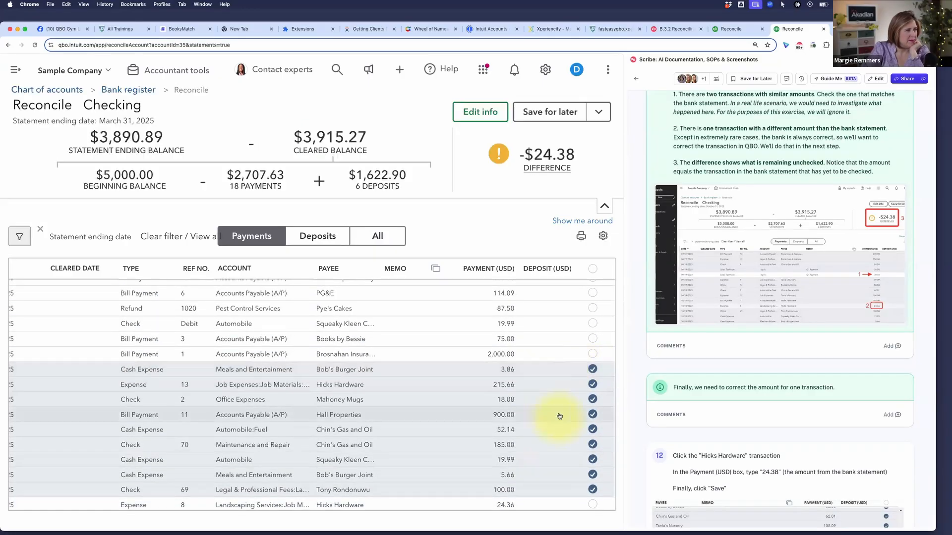
# Correct the payment amount of Hicks Hardware expense no. 8 to 24.38 per the bank statement and mark it as cleared.
pyautogui.scroll(-4, 558, 418)
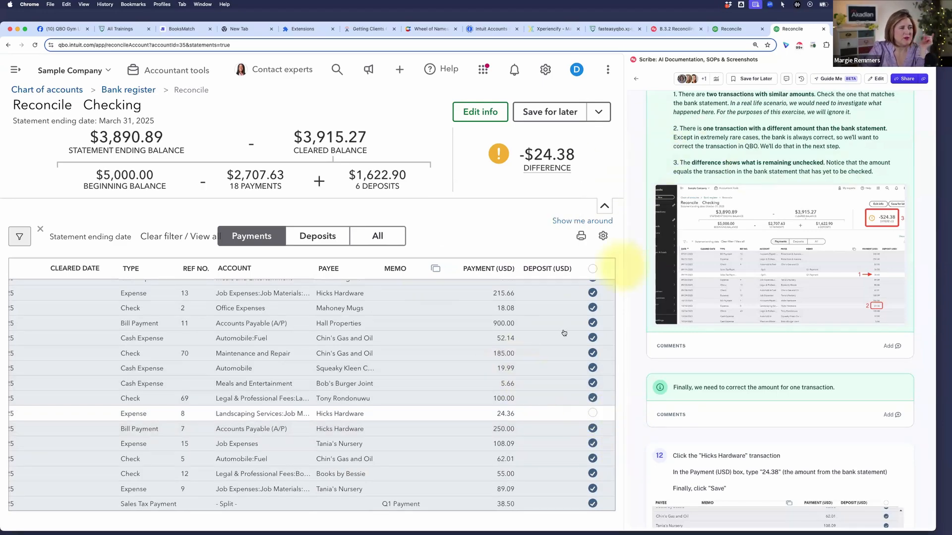
pyautogui.click(851, 28)
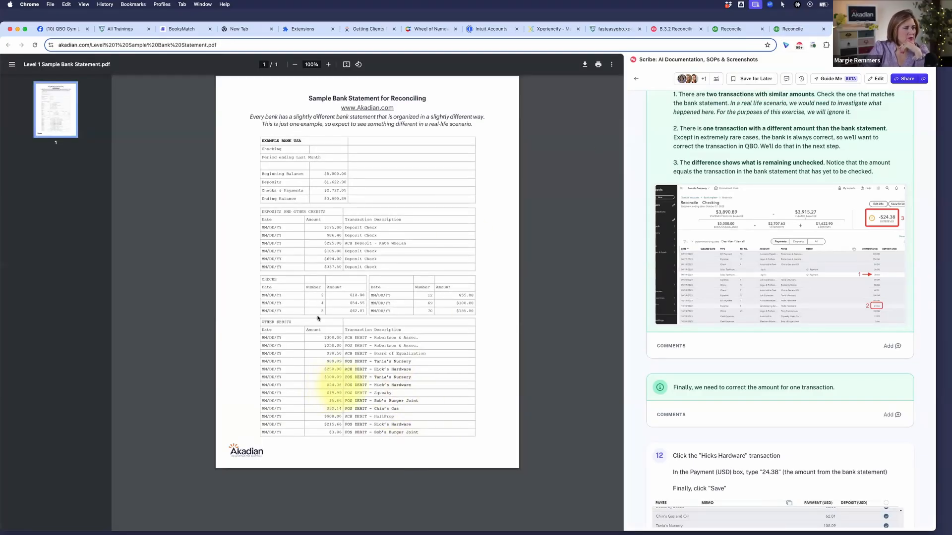
pyautogui.click(787, 31)
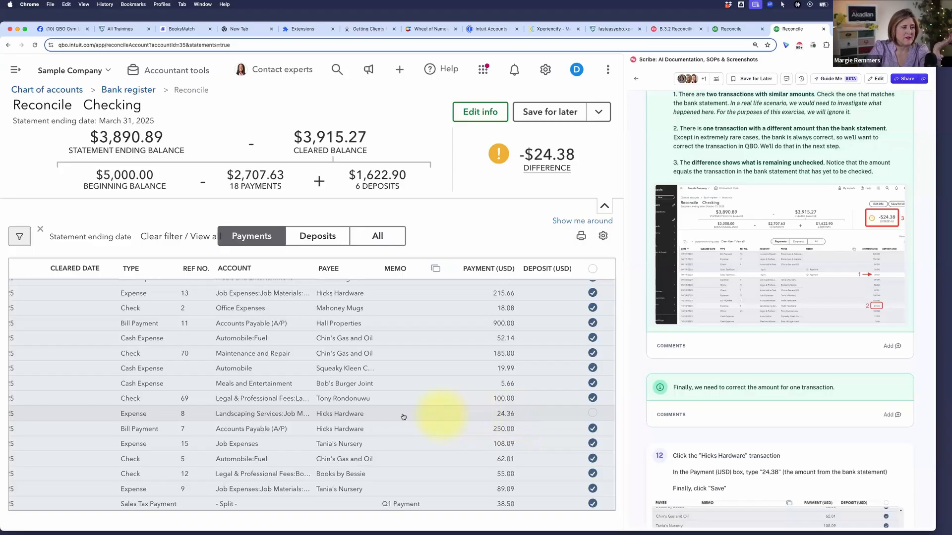
pyautogui.click(445, 415)
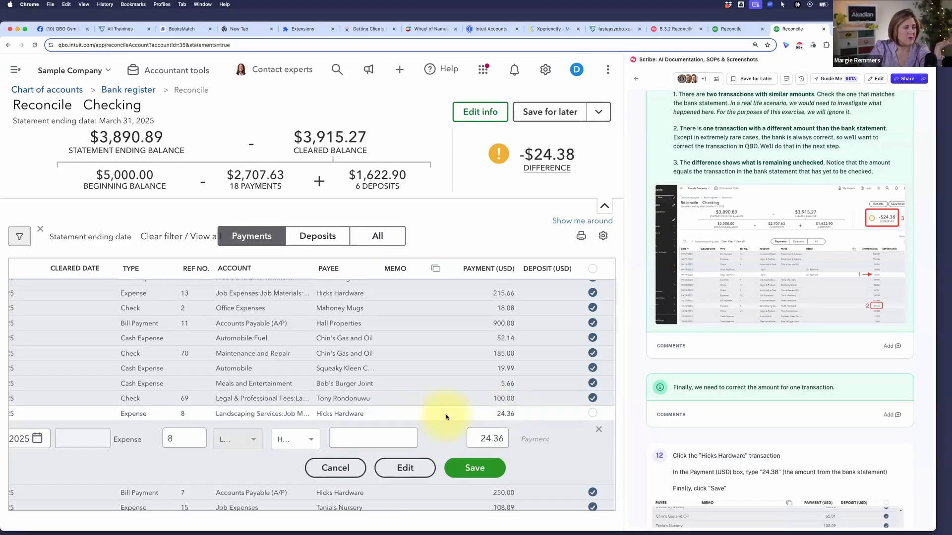
pyautogui.click(502, 439)
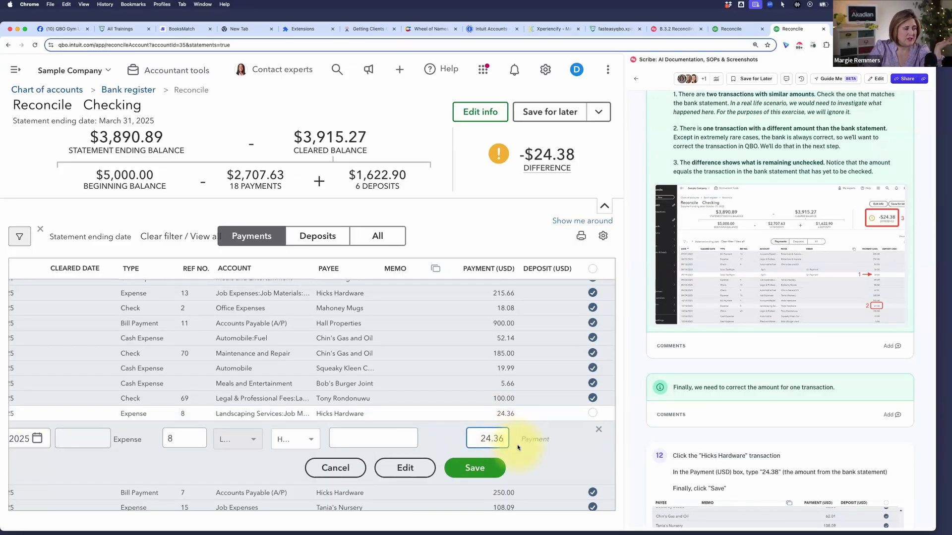
pyautogui.press('BackSpace')
pyautogui.write('8')
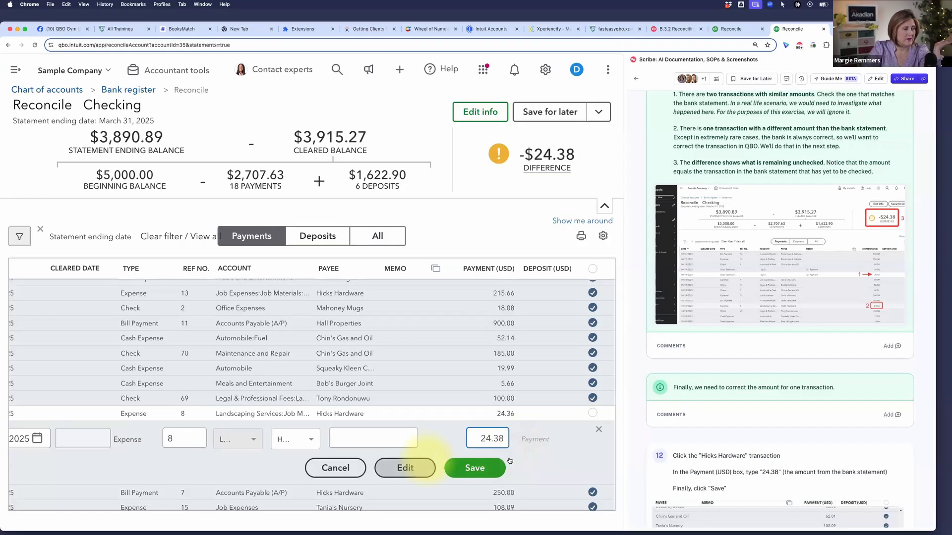
pyautogui.click(476, 468)
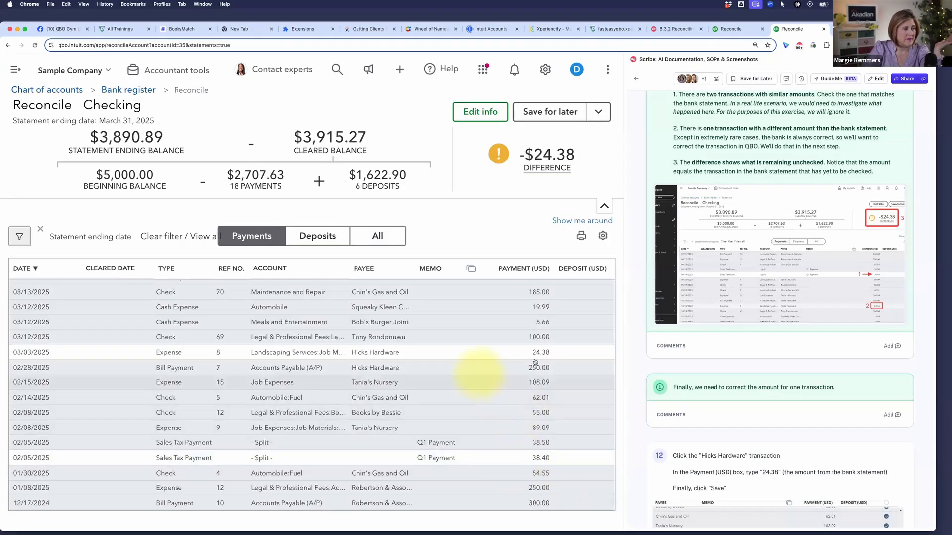
pyautogui.hscroll(2, 539, 362)
pyautogui.click(592, 352)
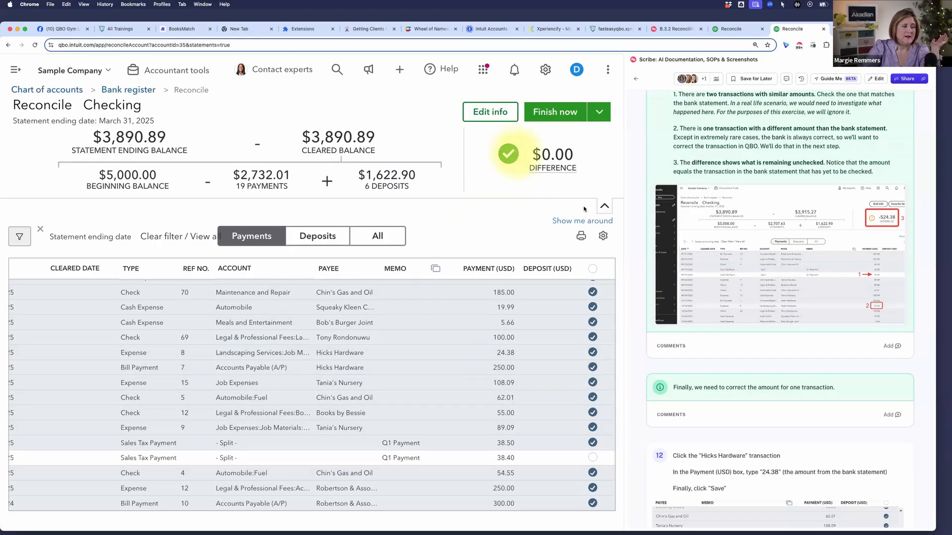
# Read the guide's closing steps on correcting and completing the reconciliation, and finish reconciling the Checking account.
pyautogui.scroll(-8, 778, 329)
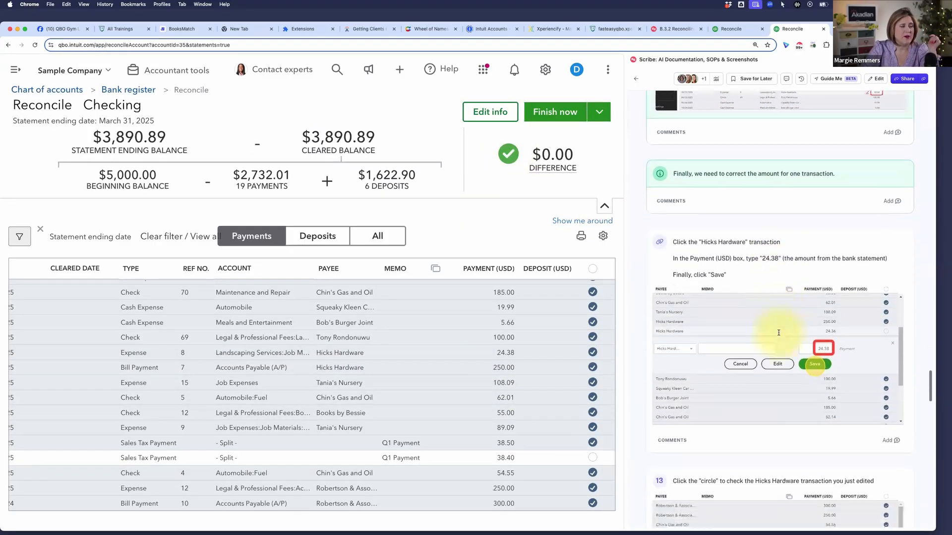
pyautogui.scroll(-8, 778, 333)
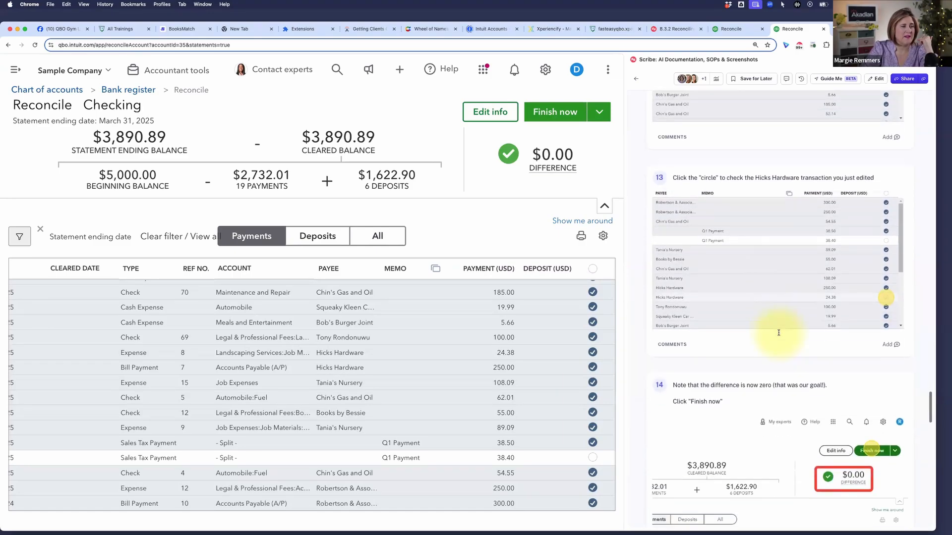
pyautogui.scroll(-8, 778, 333)
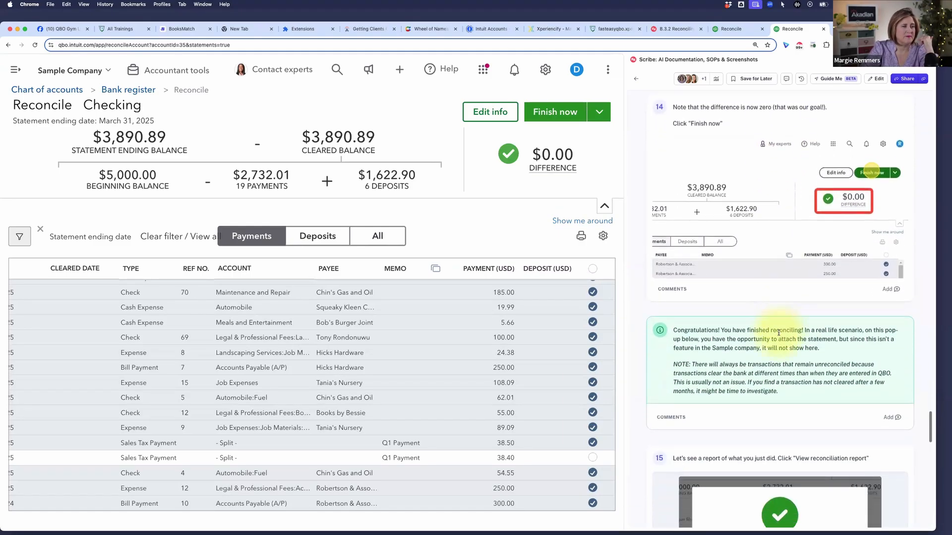
pyautogui.scroll(-2, 779, 331)
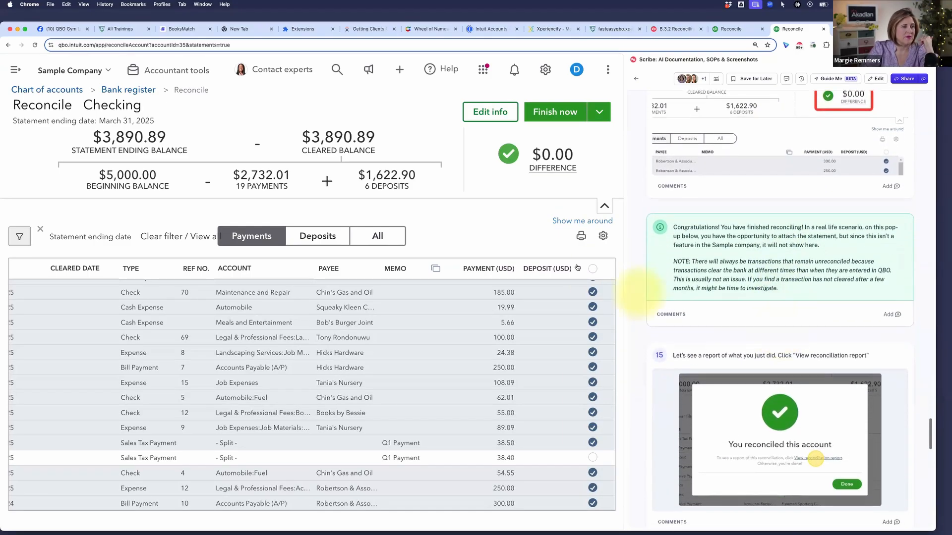
pyautogui.click(561, 113)
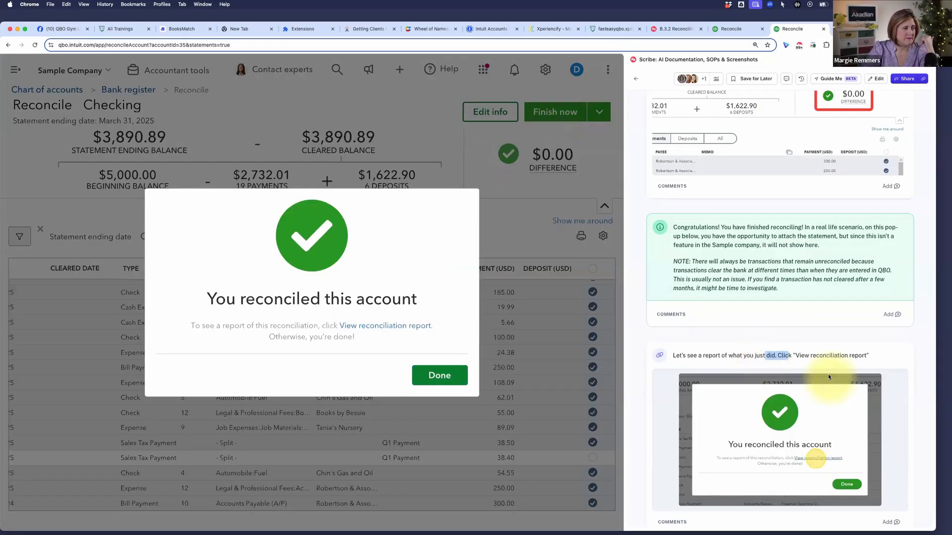
# Open the reconciliation report as the guide describes and review its summary, cleared transactions, and uncleared payments and deposits.
pyautogui.scroll(-5, 828, 375)
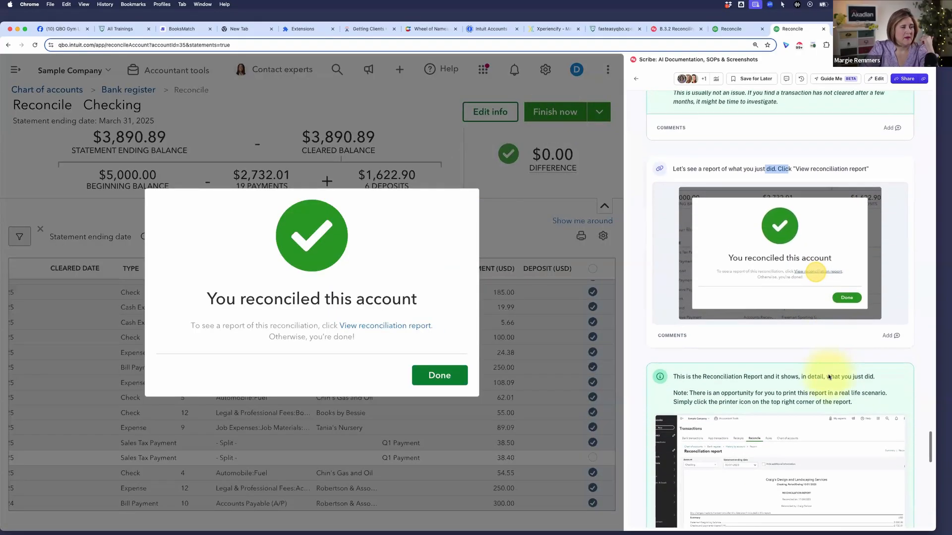
pyautogui.scroll(-1, 828, 373)
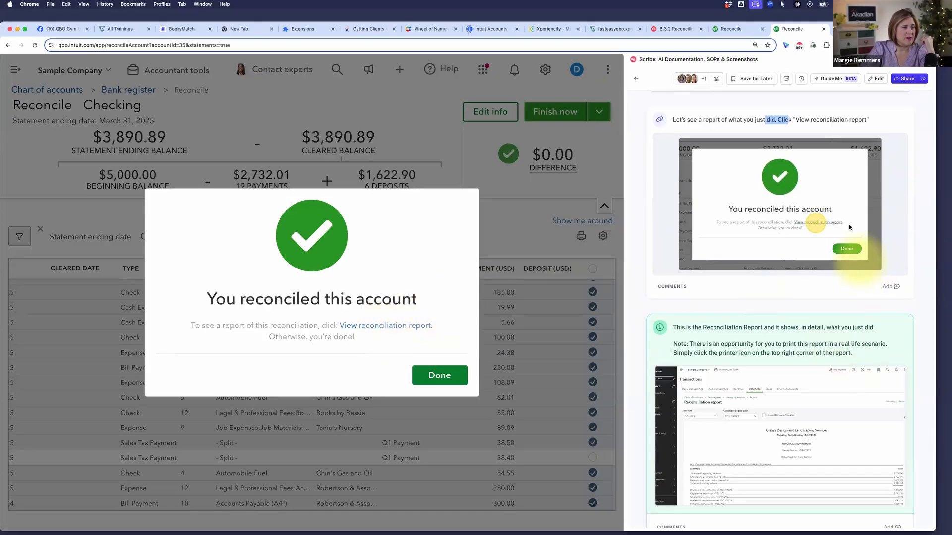
pyautogui.scroll(-2, 808, 404)
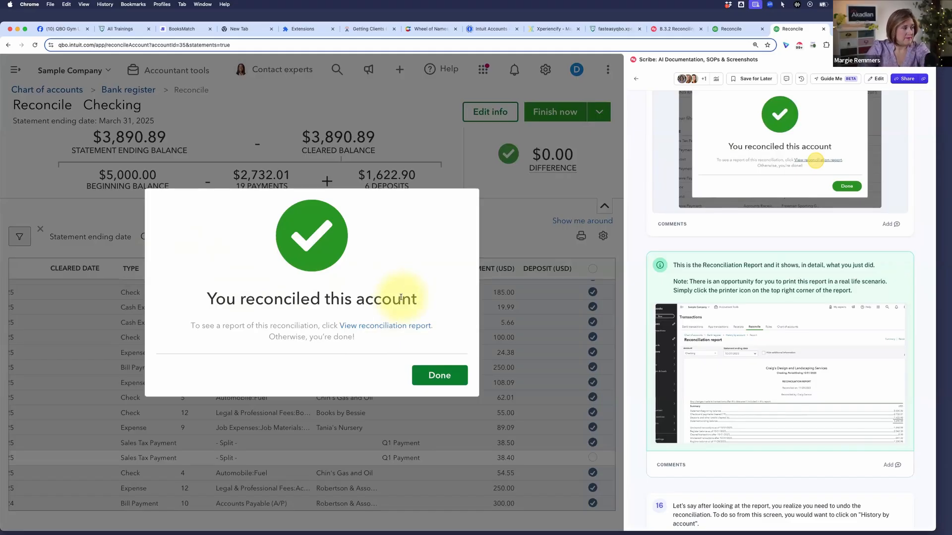
pyautogui.click(389, 327)
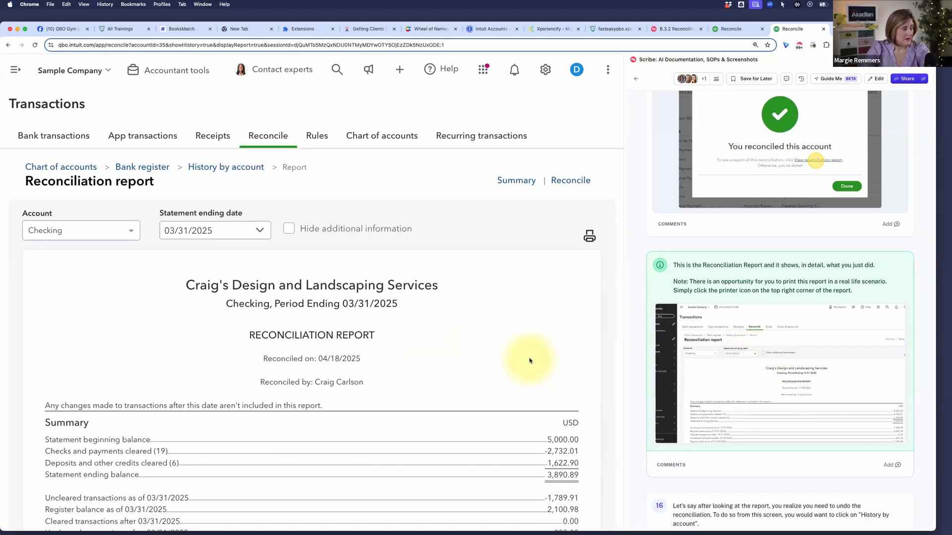
pyautogui.scroll(-5, 529, 360)
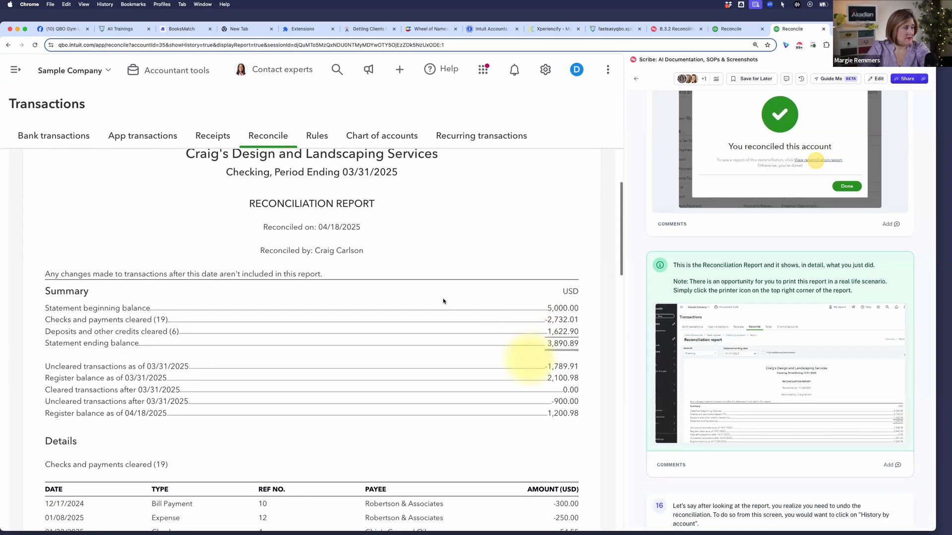
pyautogui.scroll(-4, 502, 406)
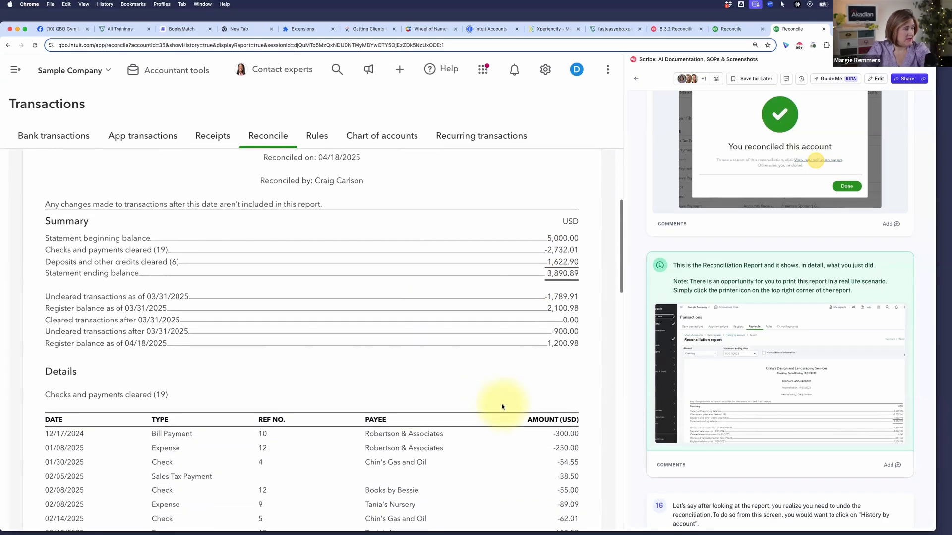
pyautogui.scroll(-6, 477, 392)
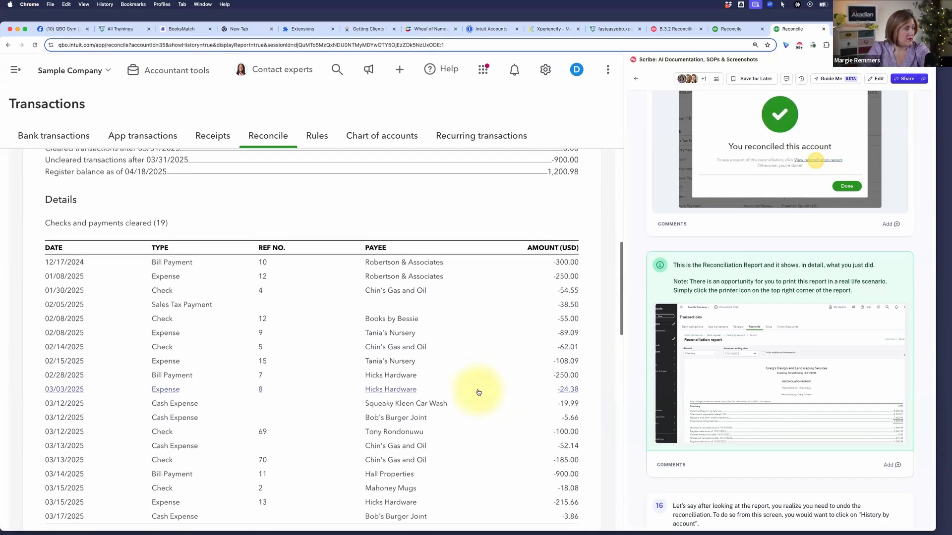
pyautogui.scroll(-11, 453, 365)
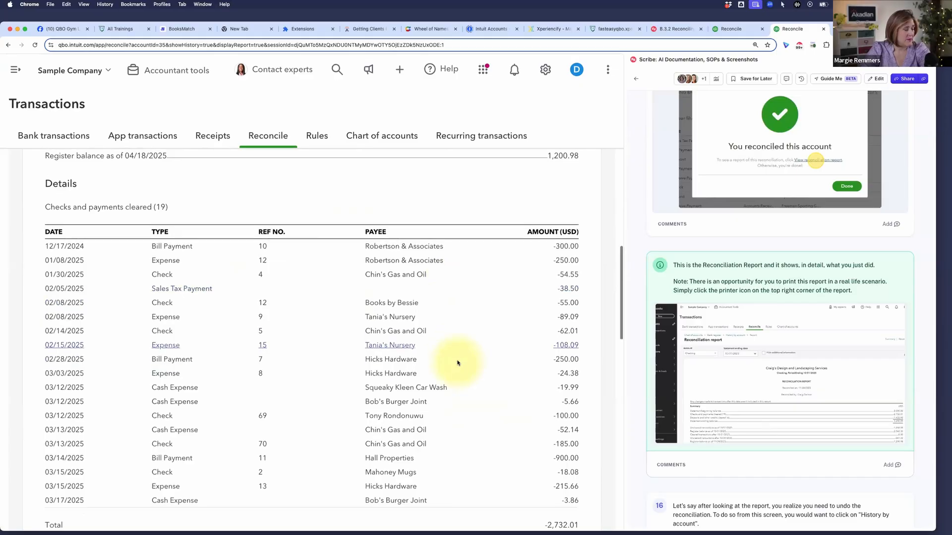
pyautogui.scroll(-12, 462, 424)
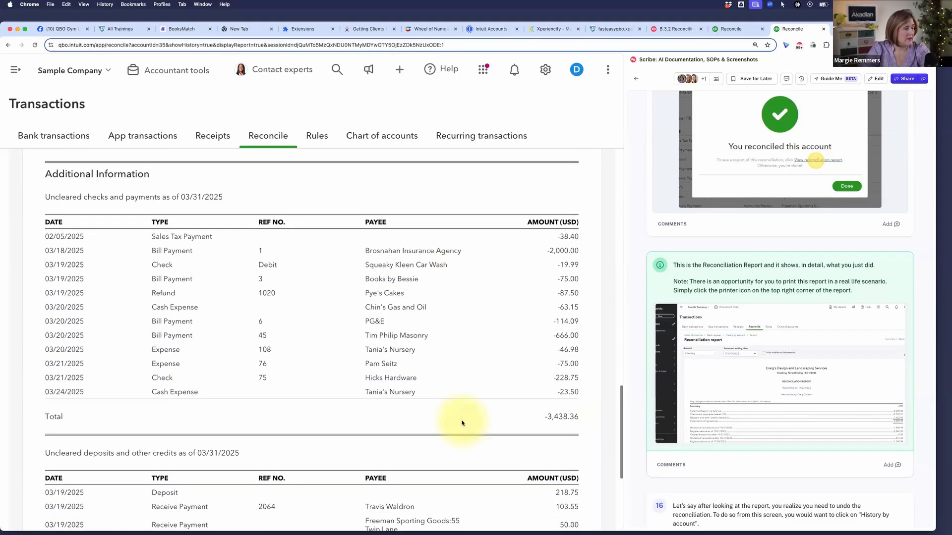
pyautogui.scroll(-8, 349, 398)
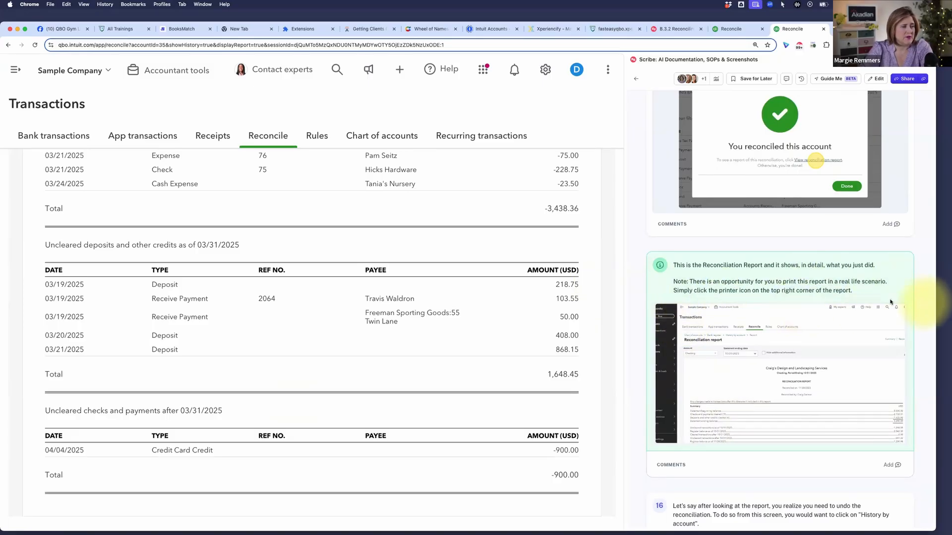
# Read the guide's remaining steps on undoing a reconciliation from History by account, and recheck the report's cleared deposits.
pyautogui.scroll(-2, 834, 373)
pyautogui.scroll(-5, 834, 373)
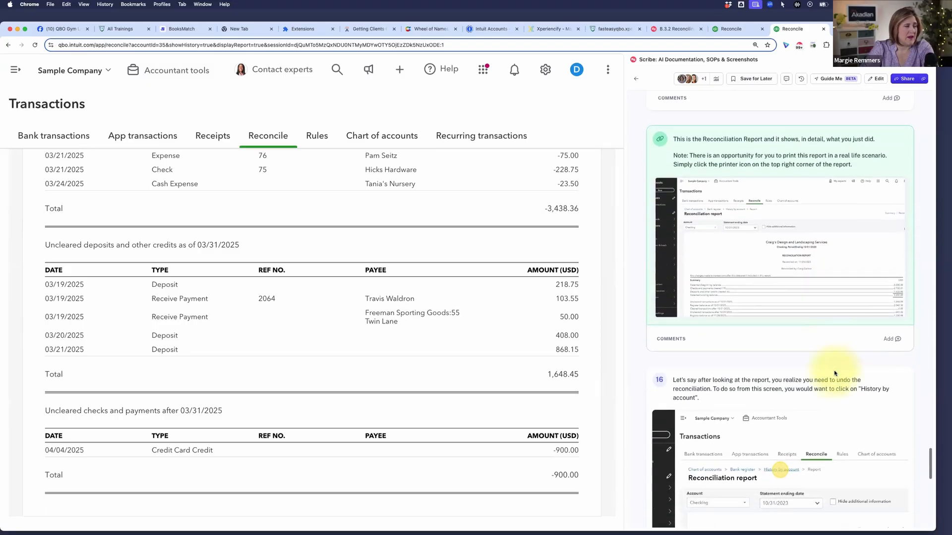
pyautogui.scroll(-1, 835, 373)
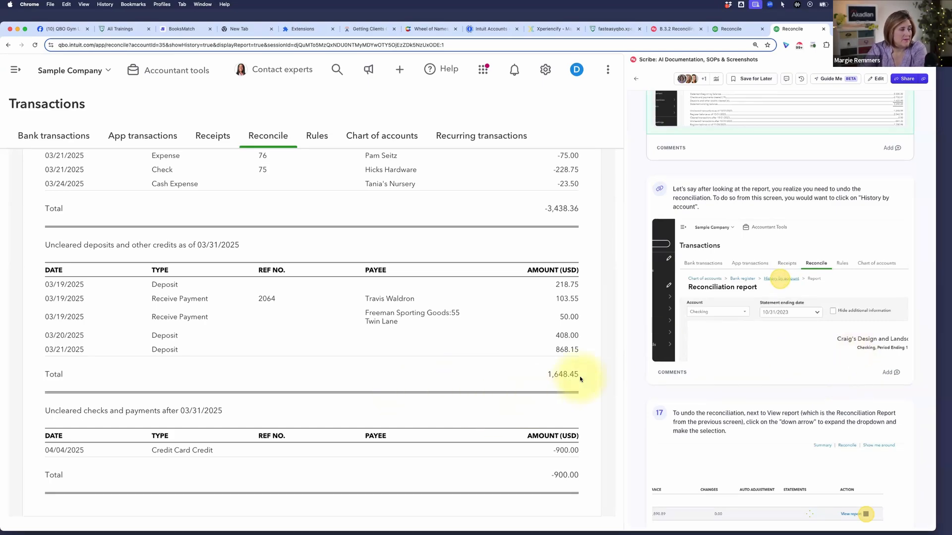
pyautogui.scroll(10, 580, 379)
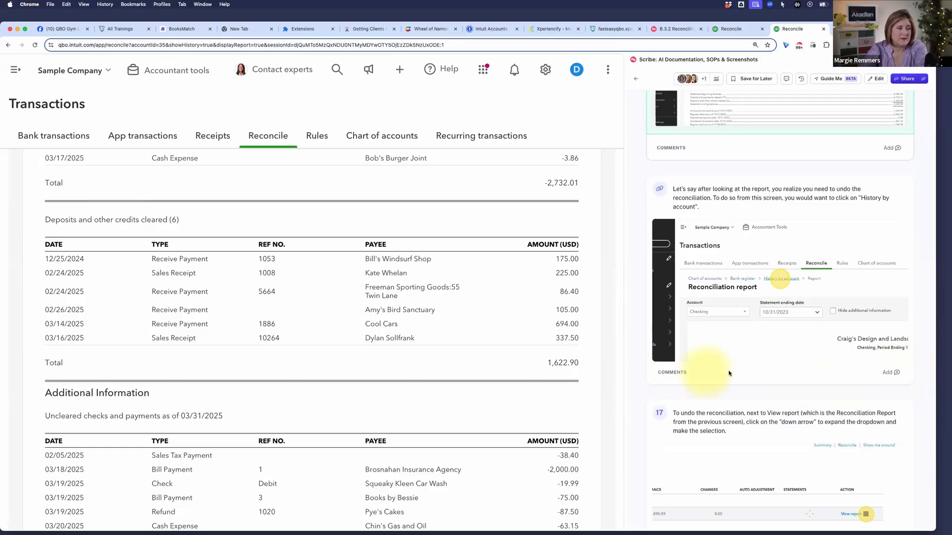
pyautogui.scroll(-5, 729, 373)
pyautogui.scroll(-6, 729, 373)
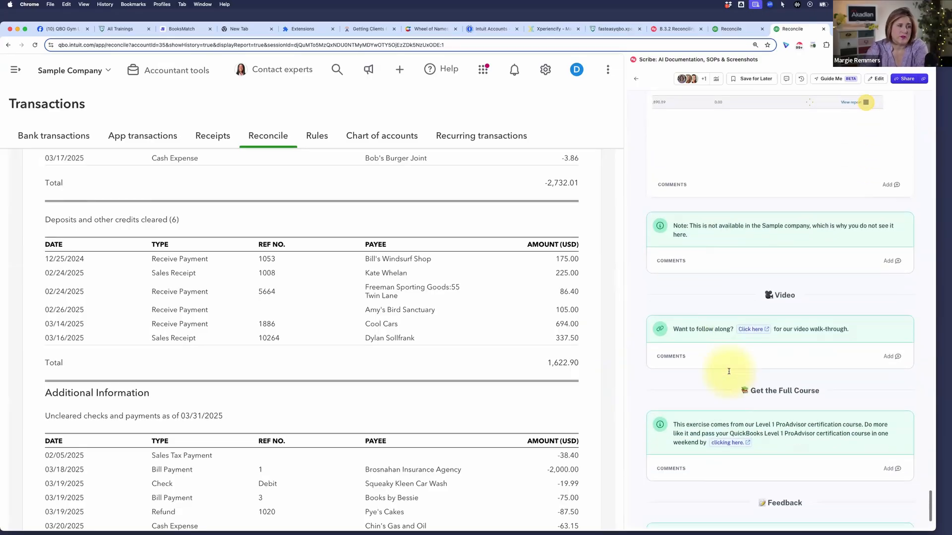